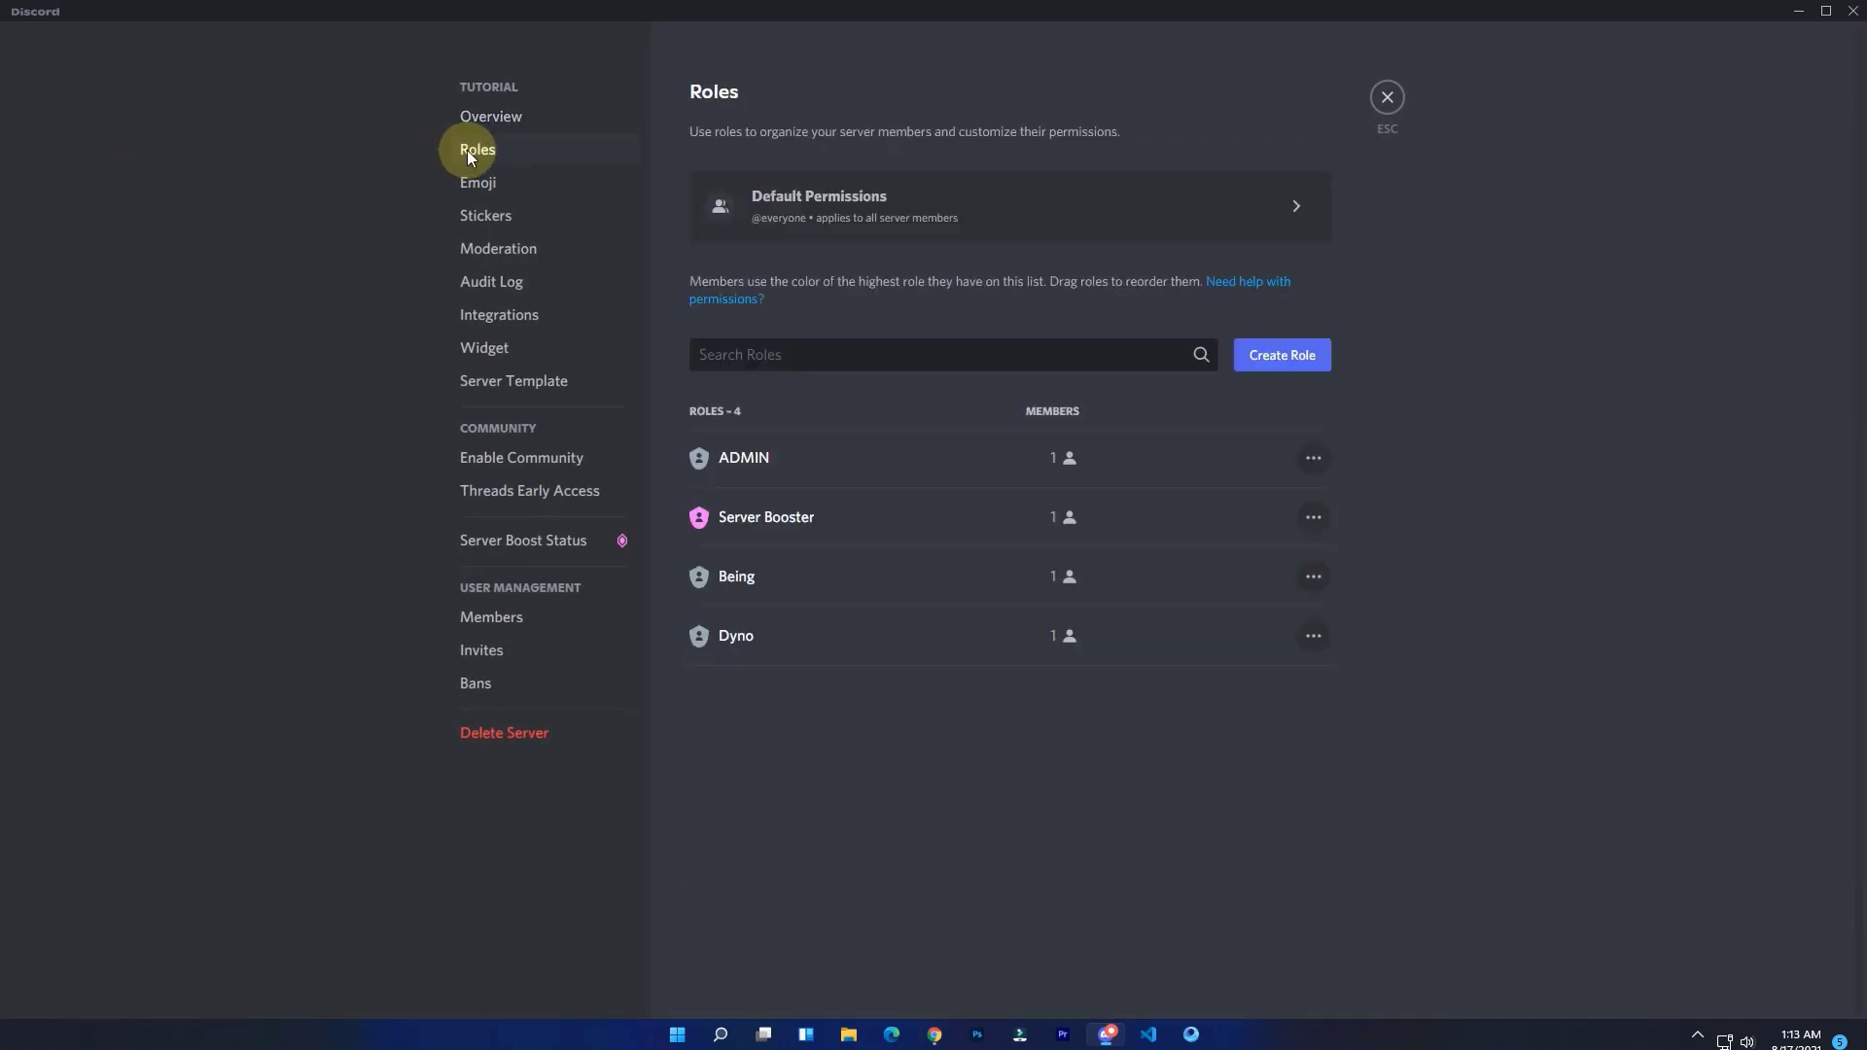
pyautogui.click(888, 207)
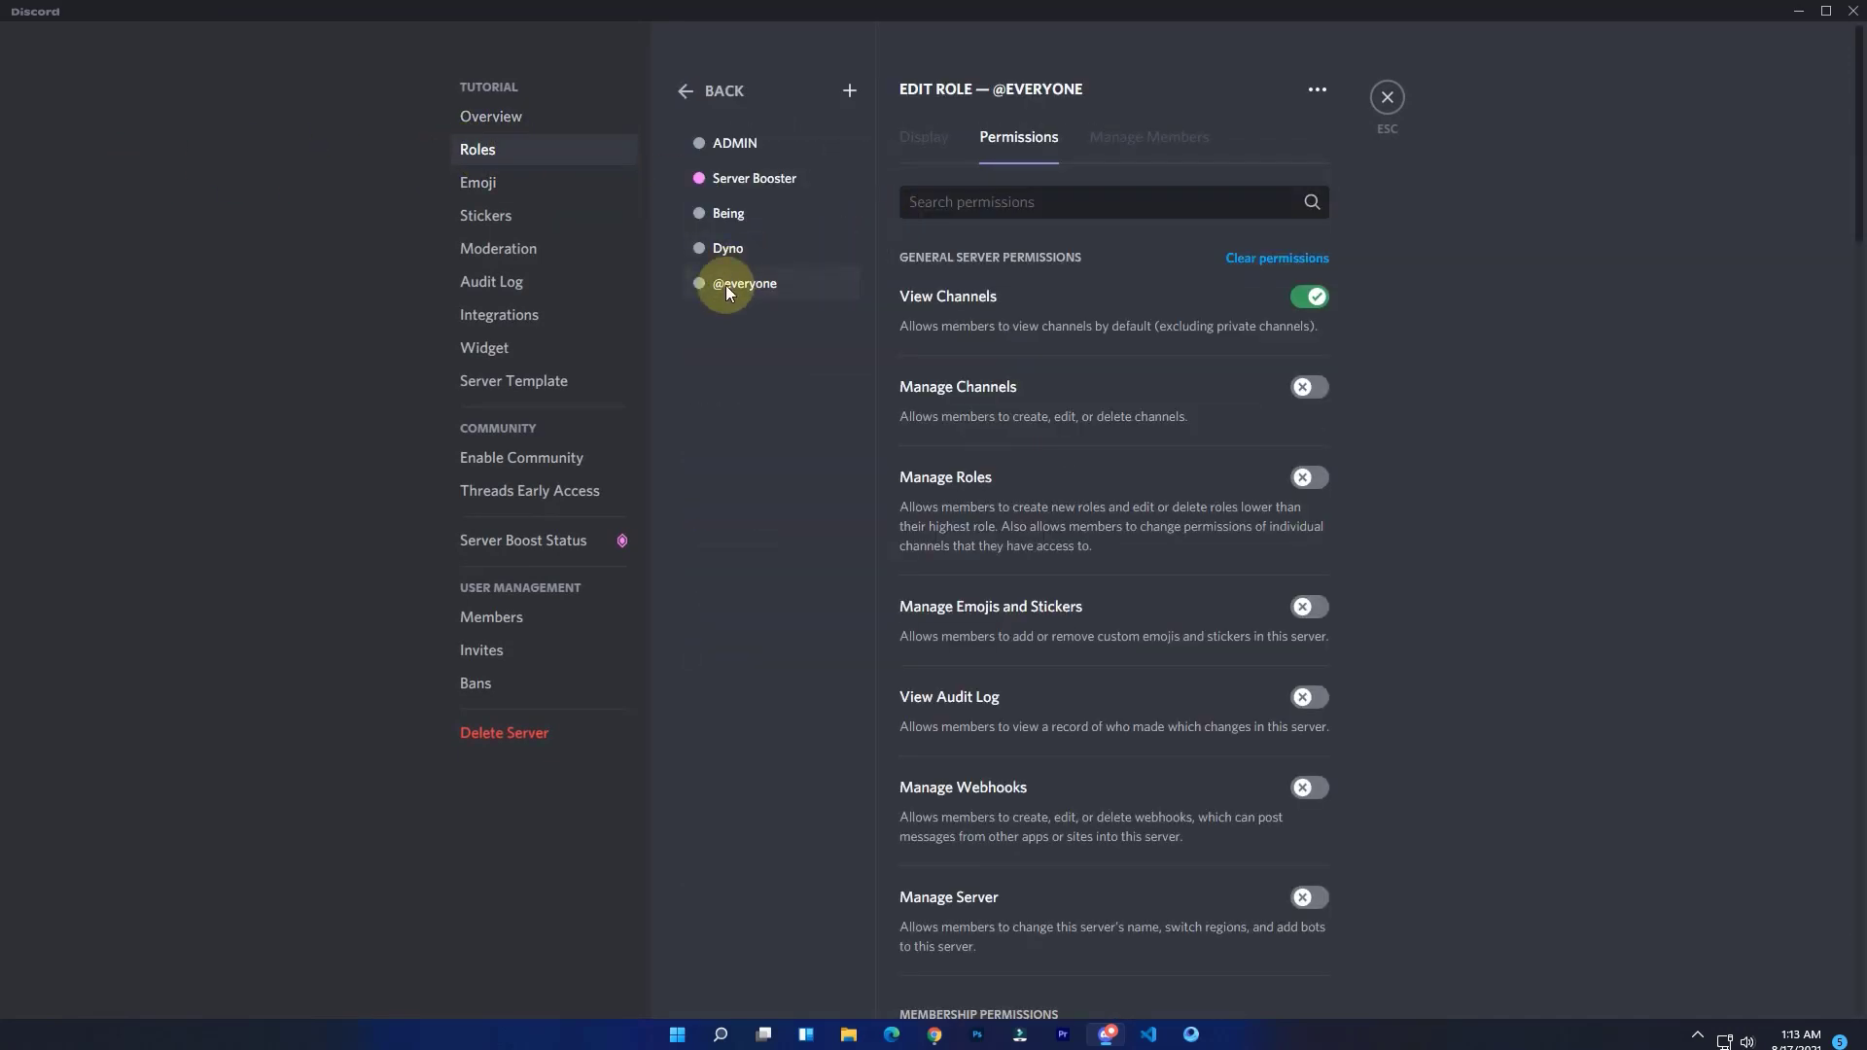
pyautogui.click(1308, 301)
pyautogui.click(1285, 974)
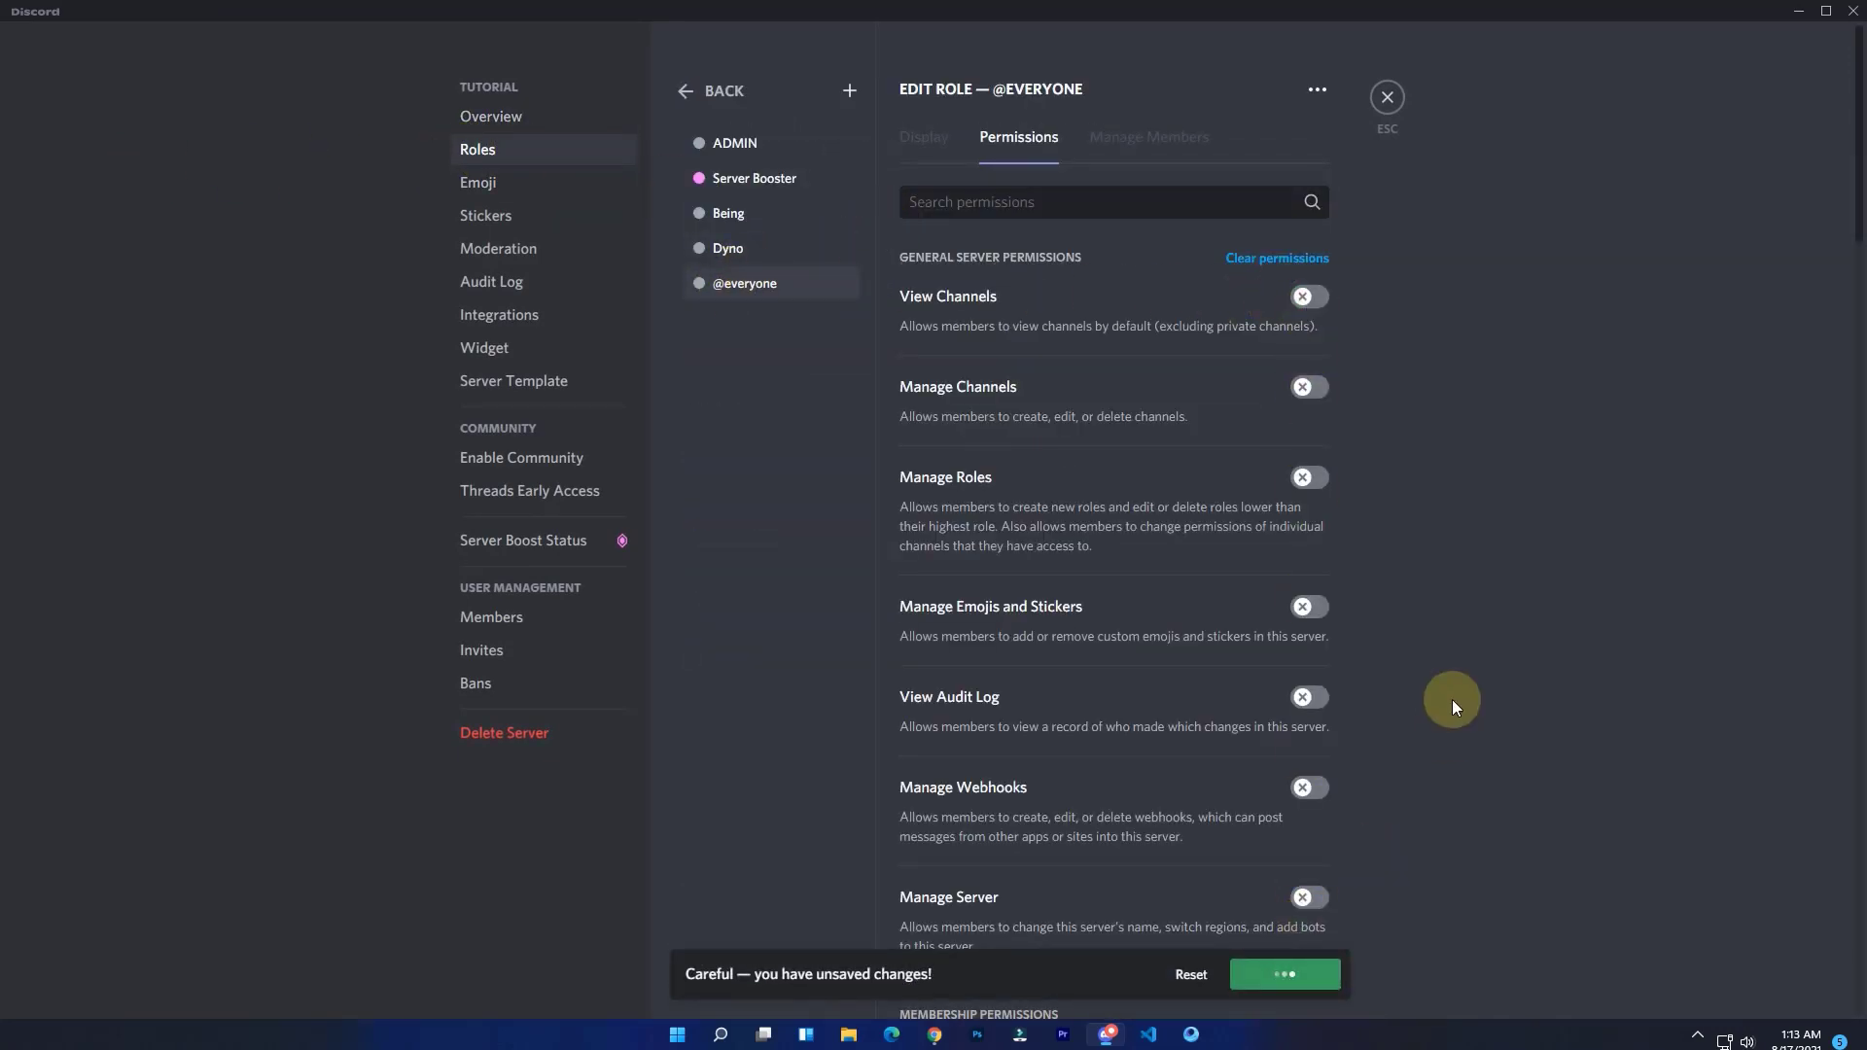
# Create a green role named Verified and save it
pyautogui.click(849, 90)
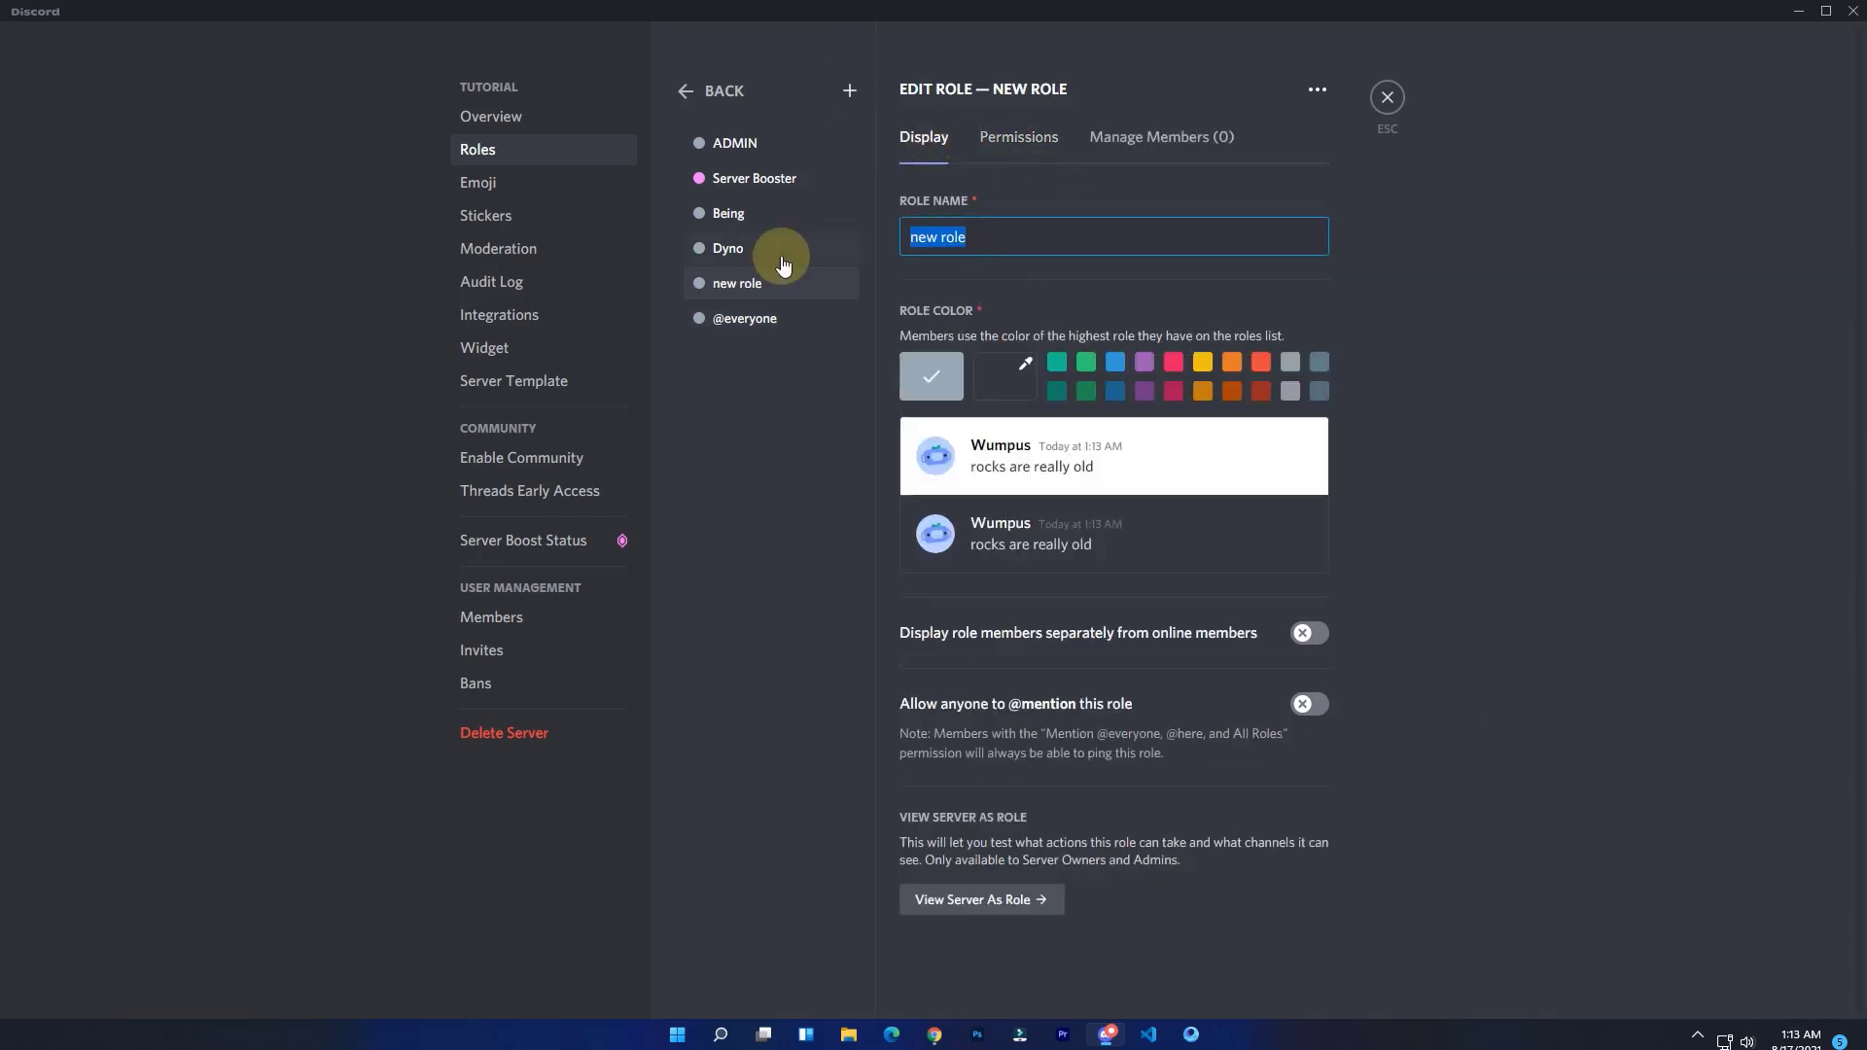
pyautogui.write('Verified')
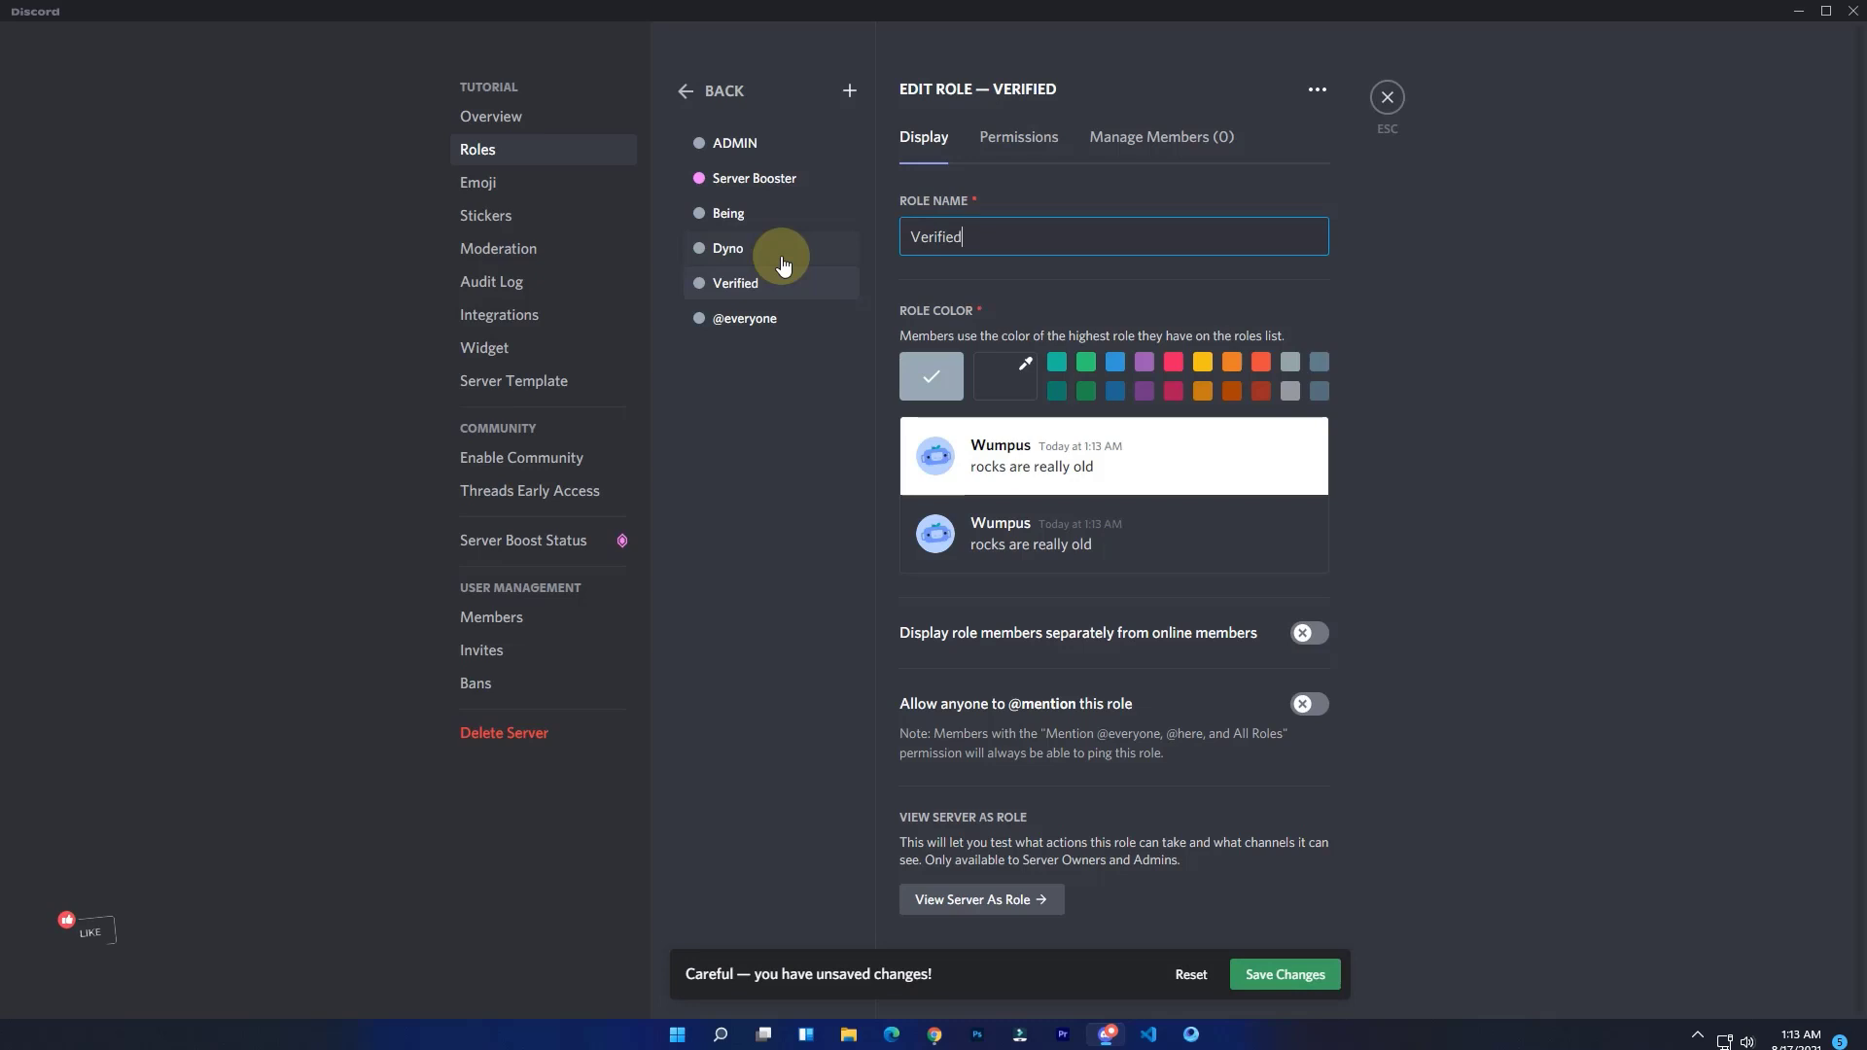
pyautogui.click(1086, 362)
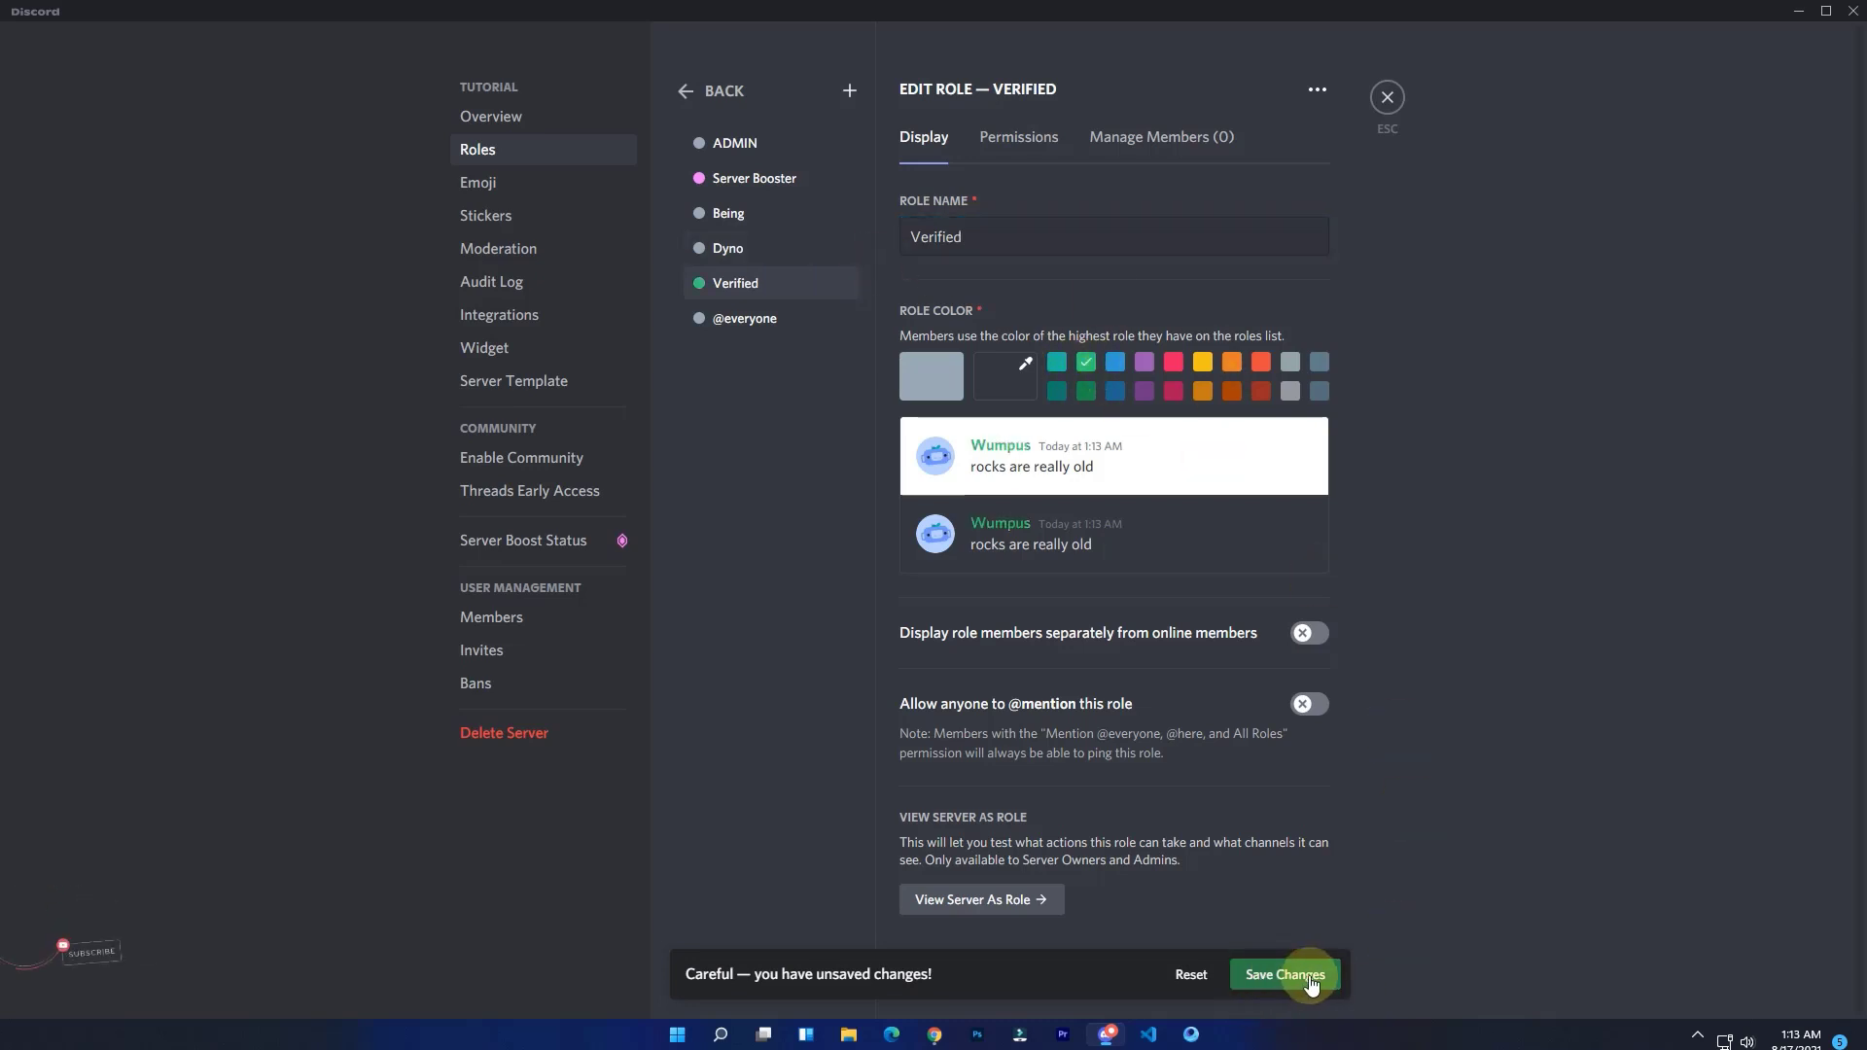
pyautogui.click(1264, 975)
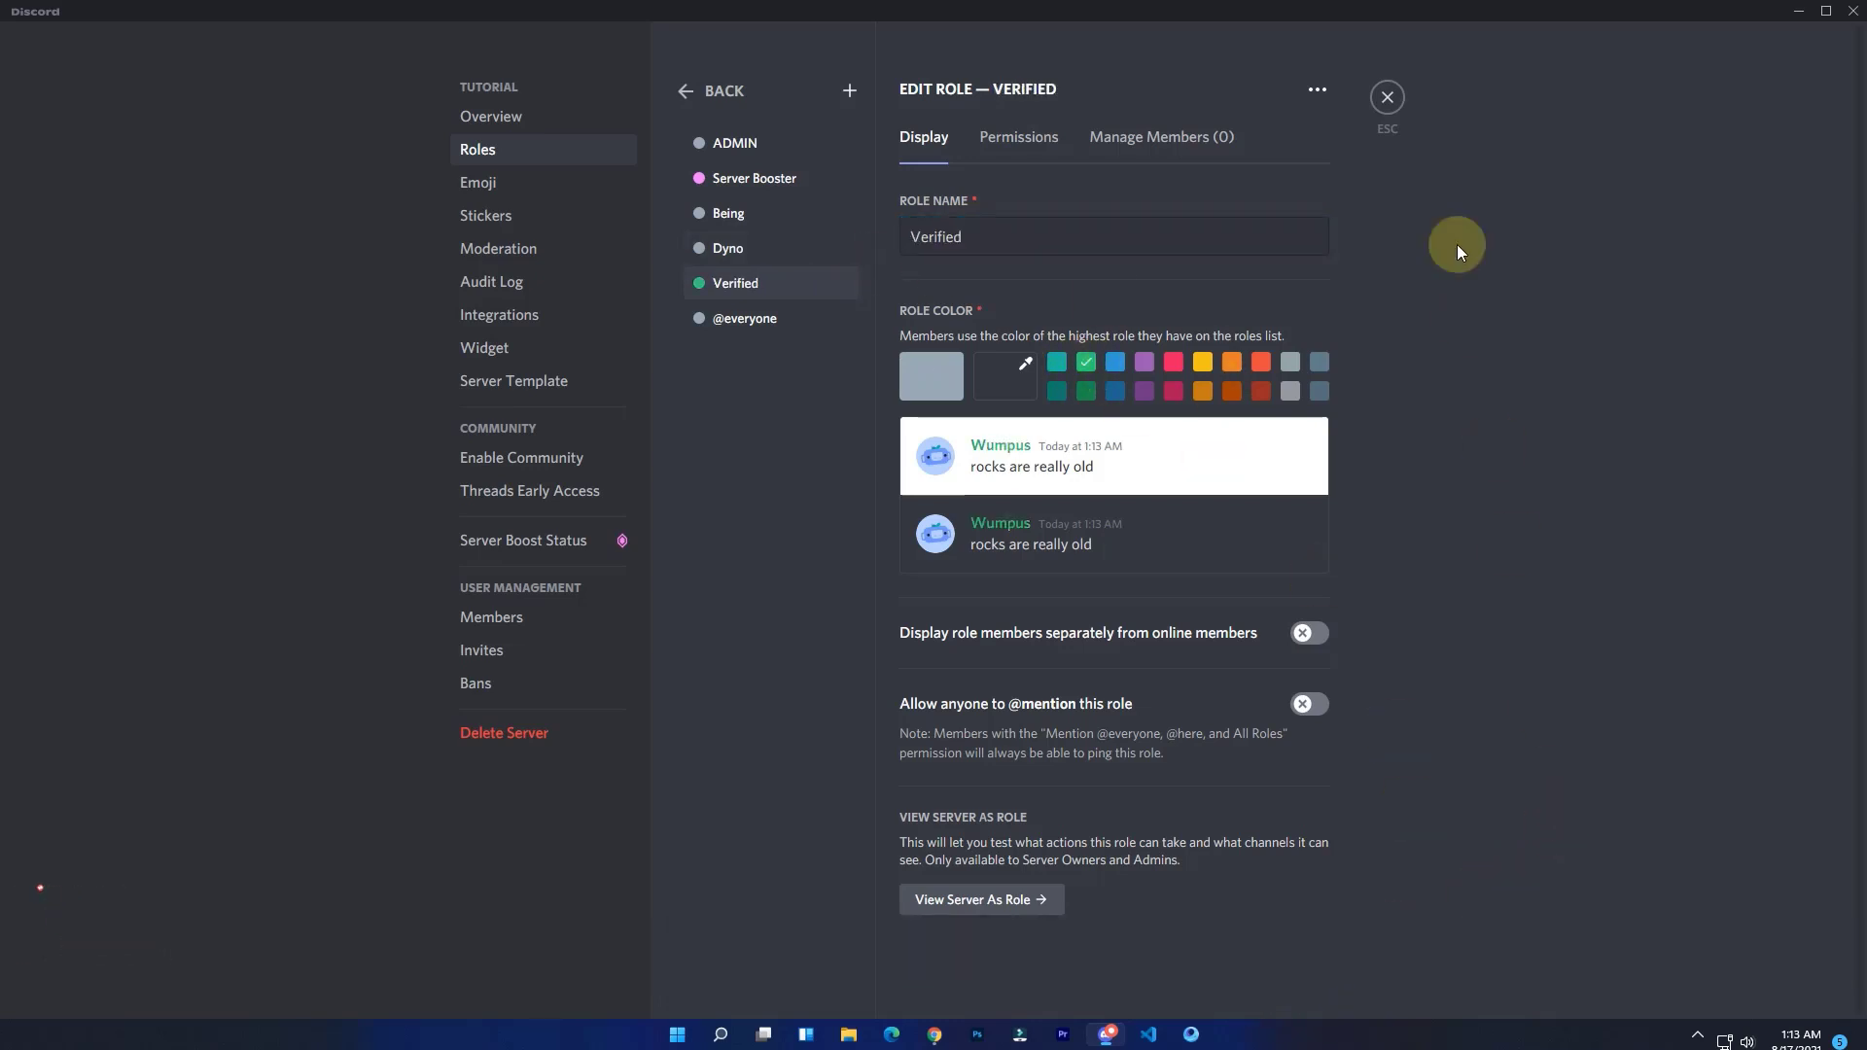
# Create a new text channel named verify in the Tutorial server
pyautogui.click(1396, 105)
pyautogui.click(257, 85)
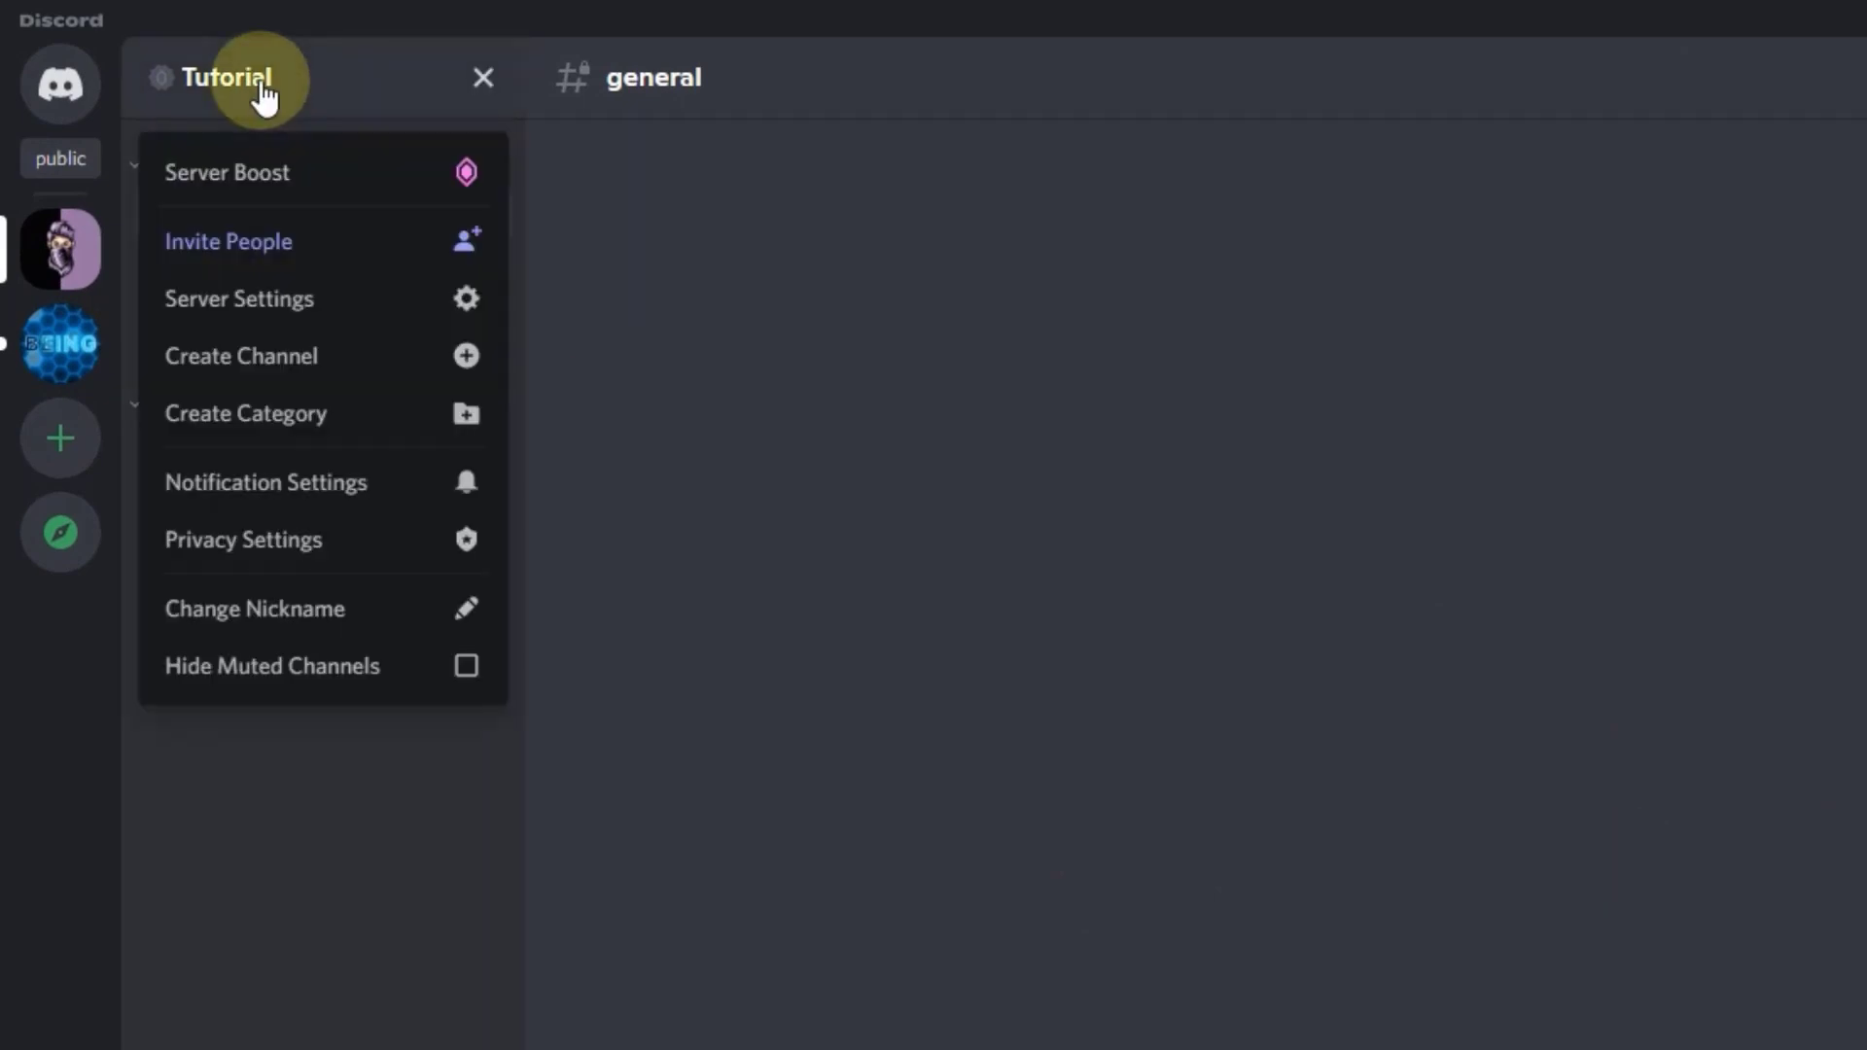
pyautogui.click(332, 381)
pyautogui.write('verify')
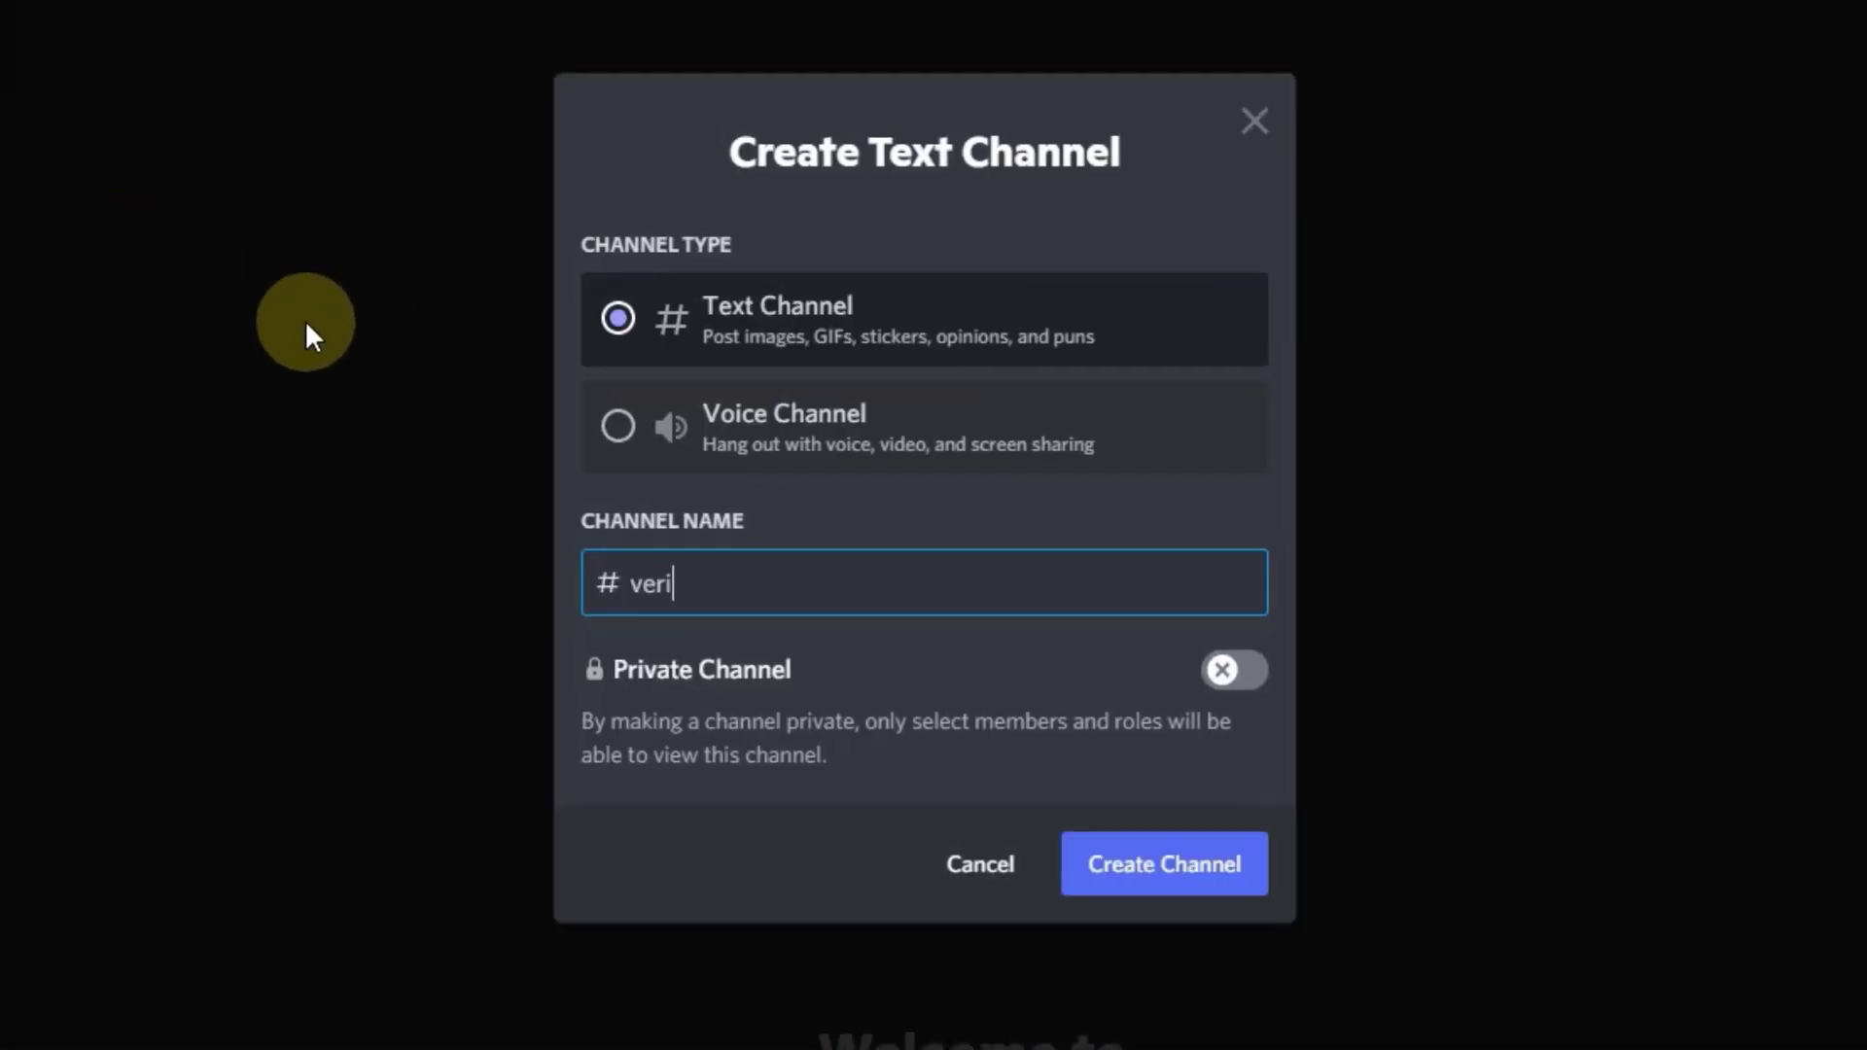
pyautogui.press('Return')
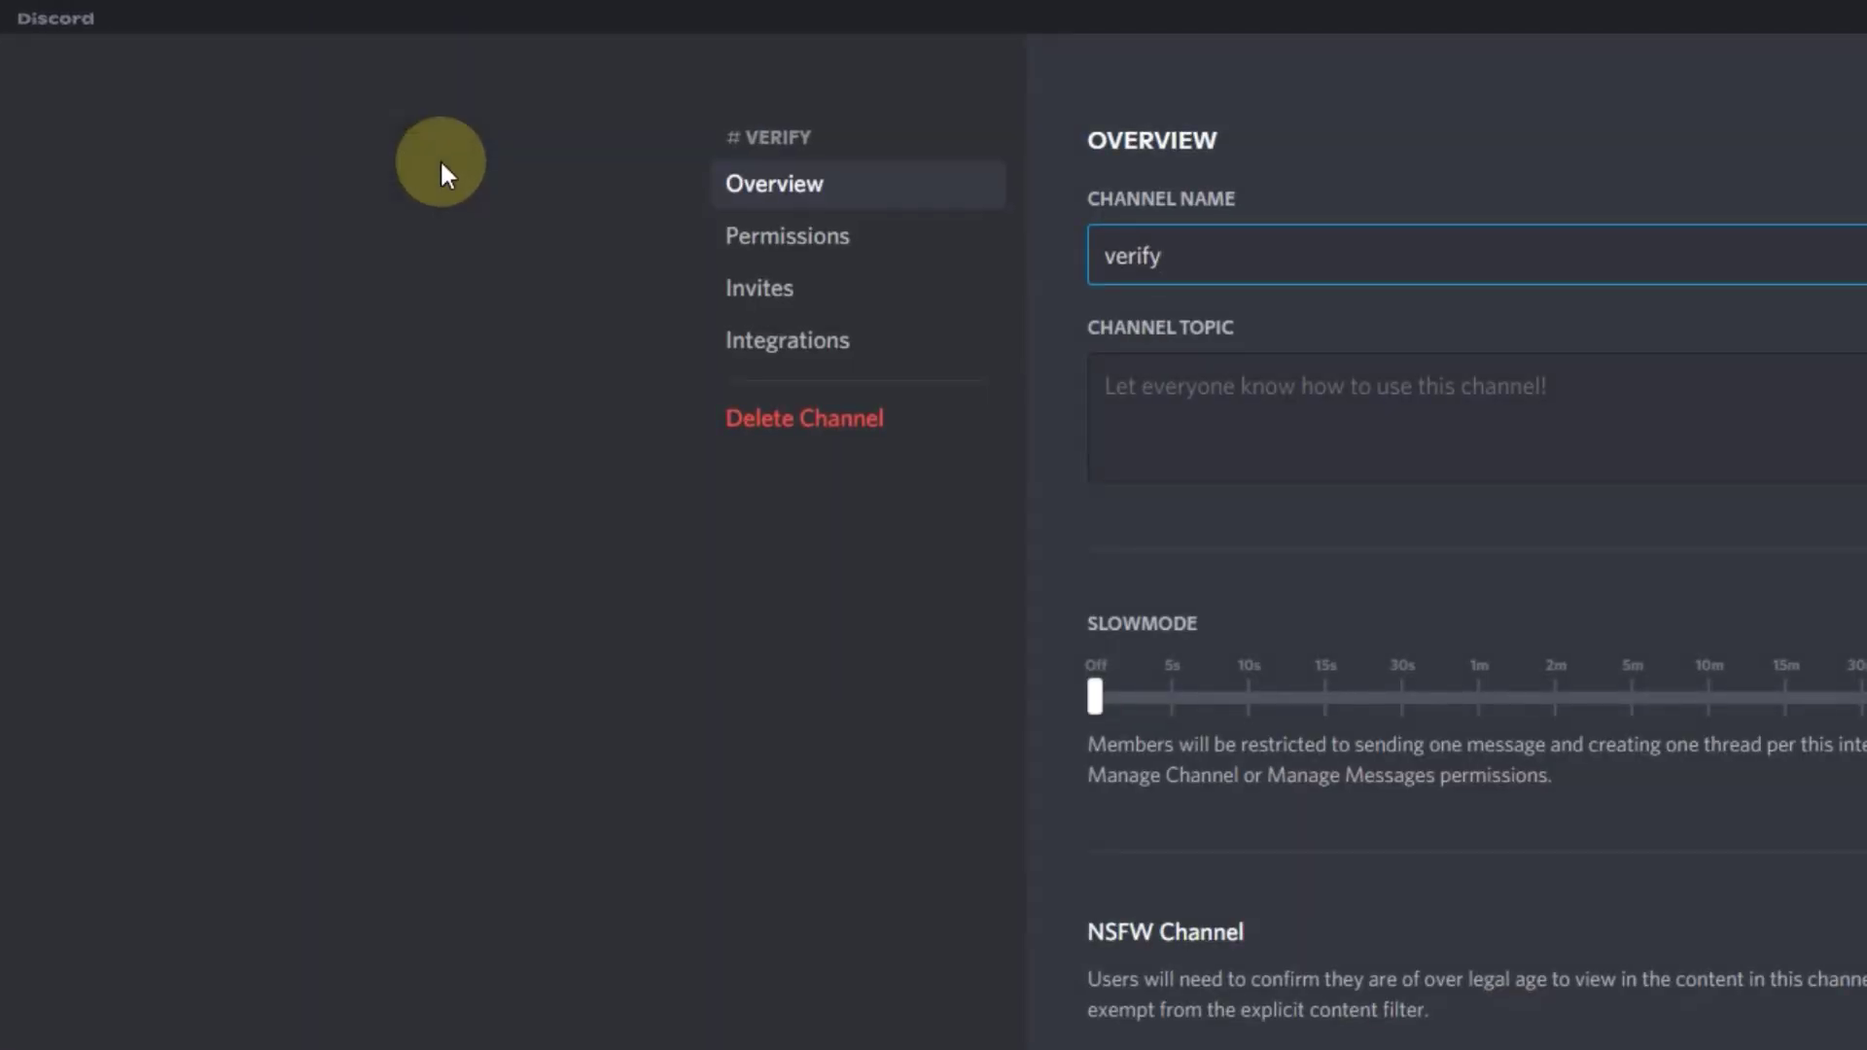
pyautogui.click(496, 150)
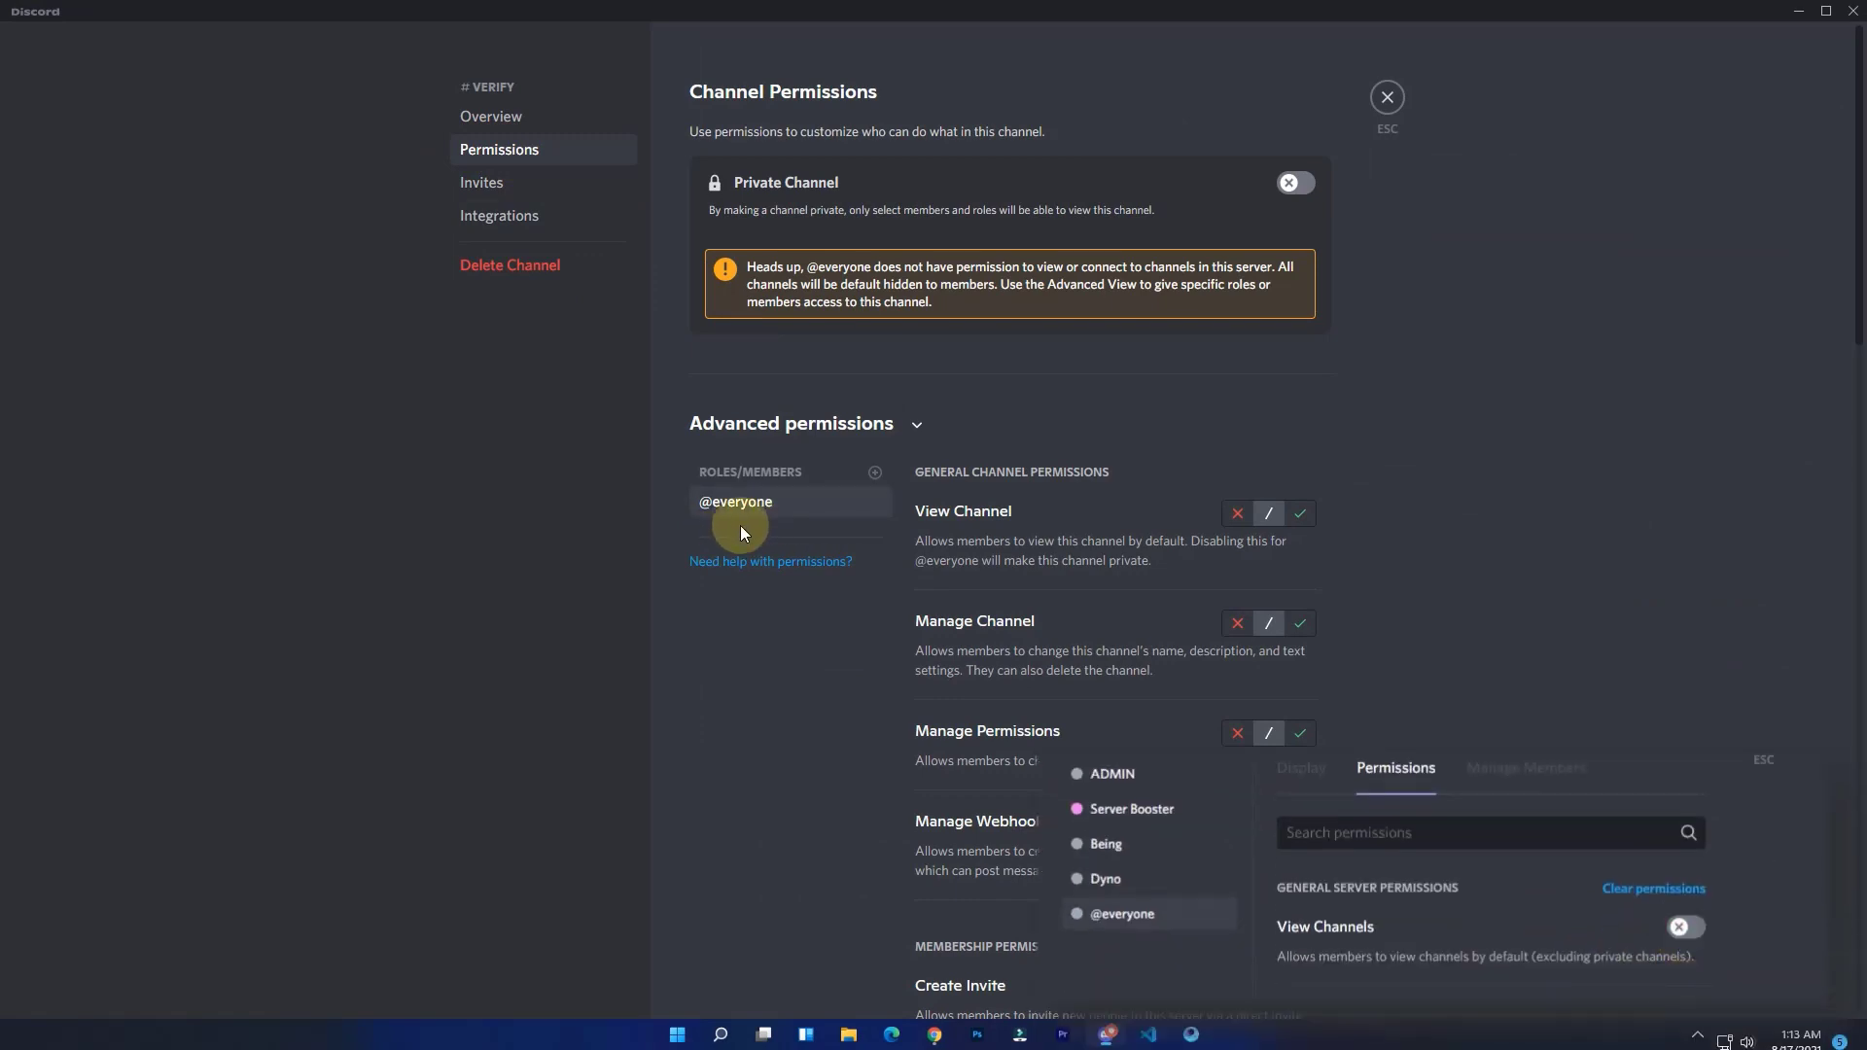
pyautogui.click(1301, 514)
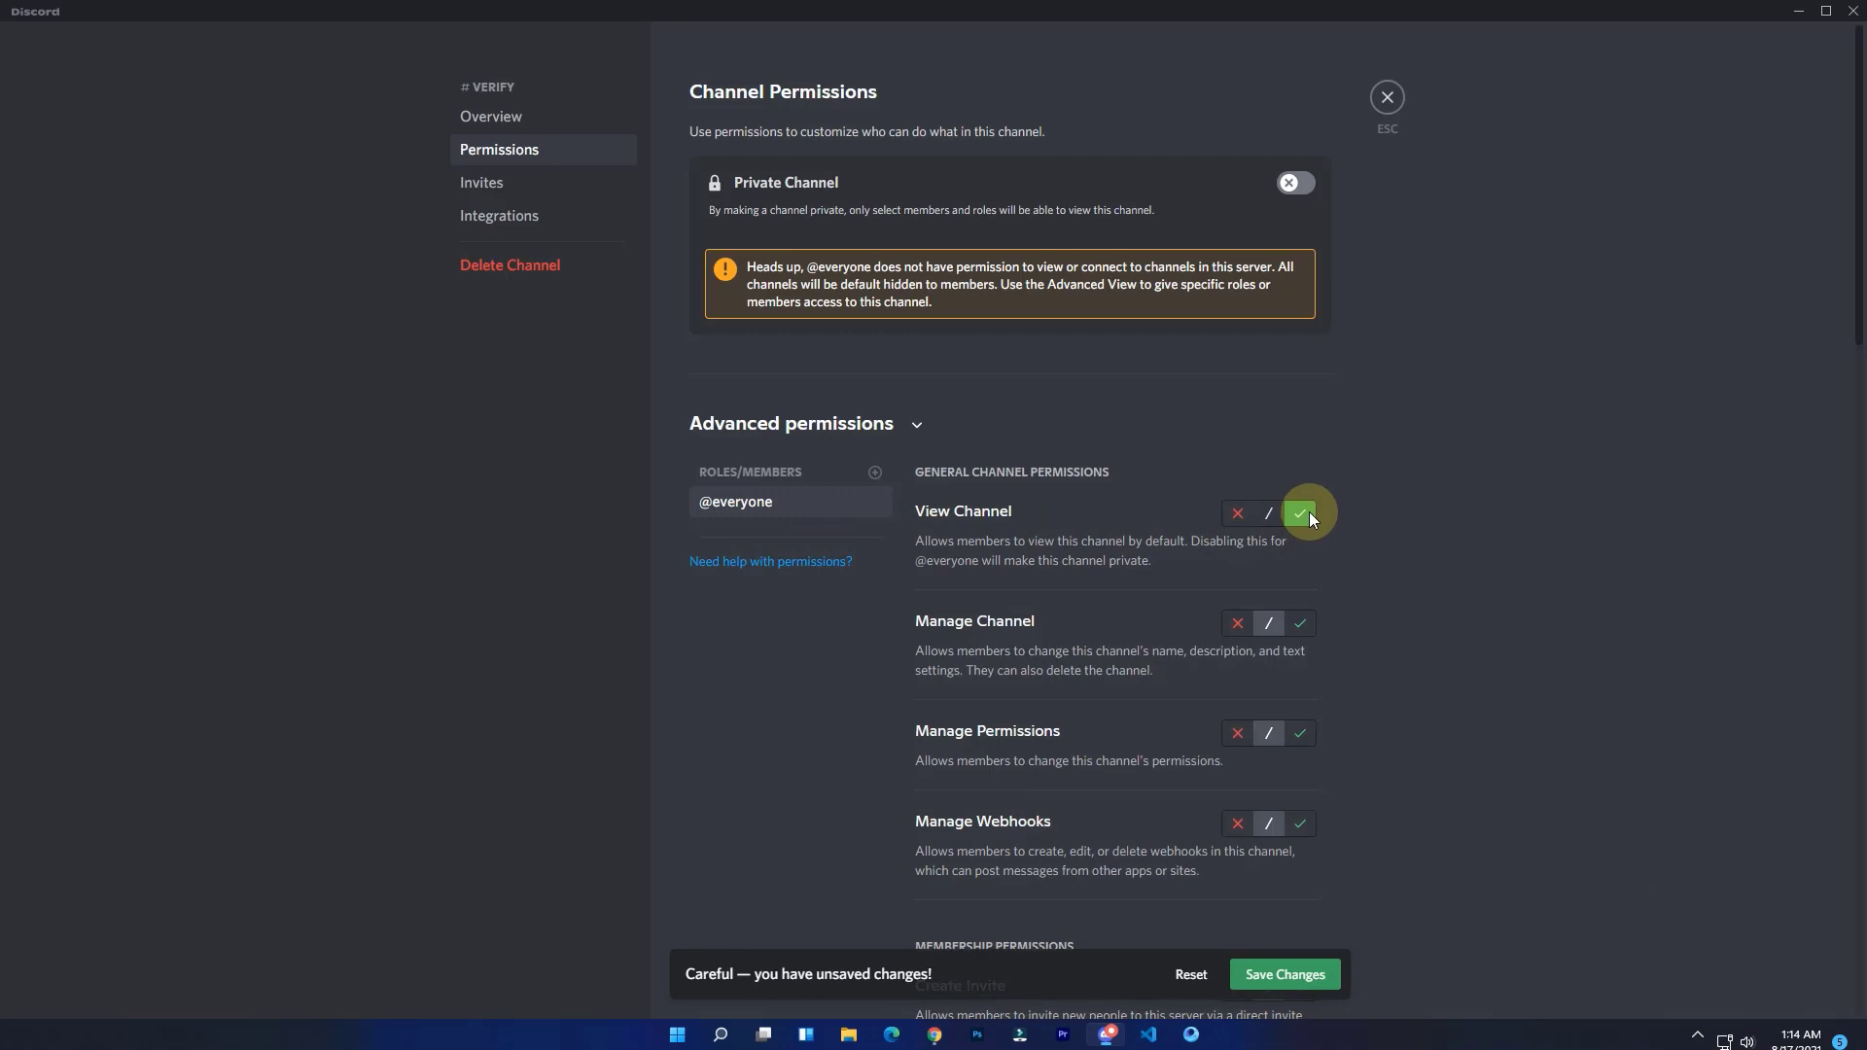
pyautogui.click(1283, 974)
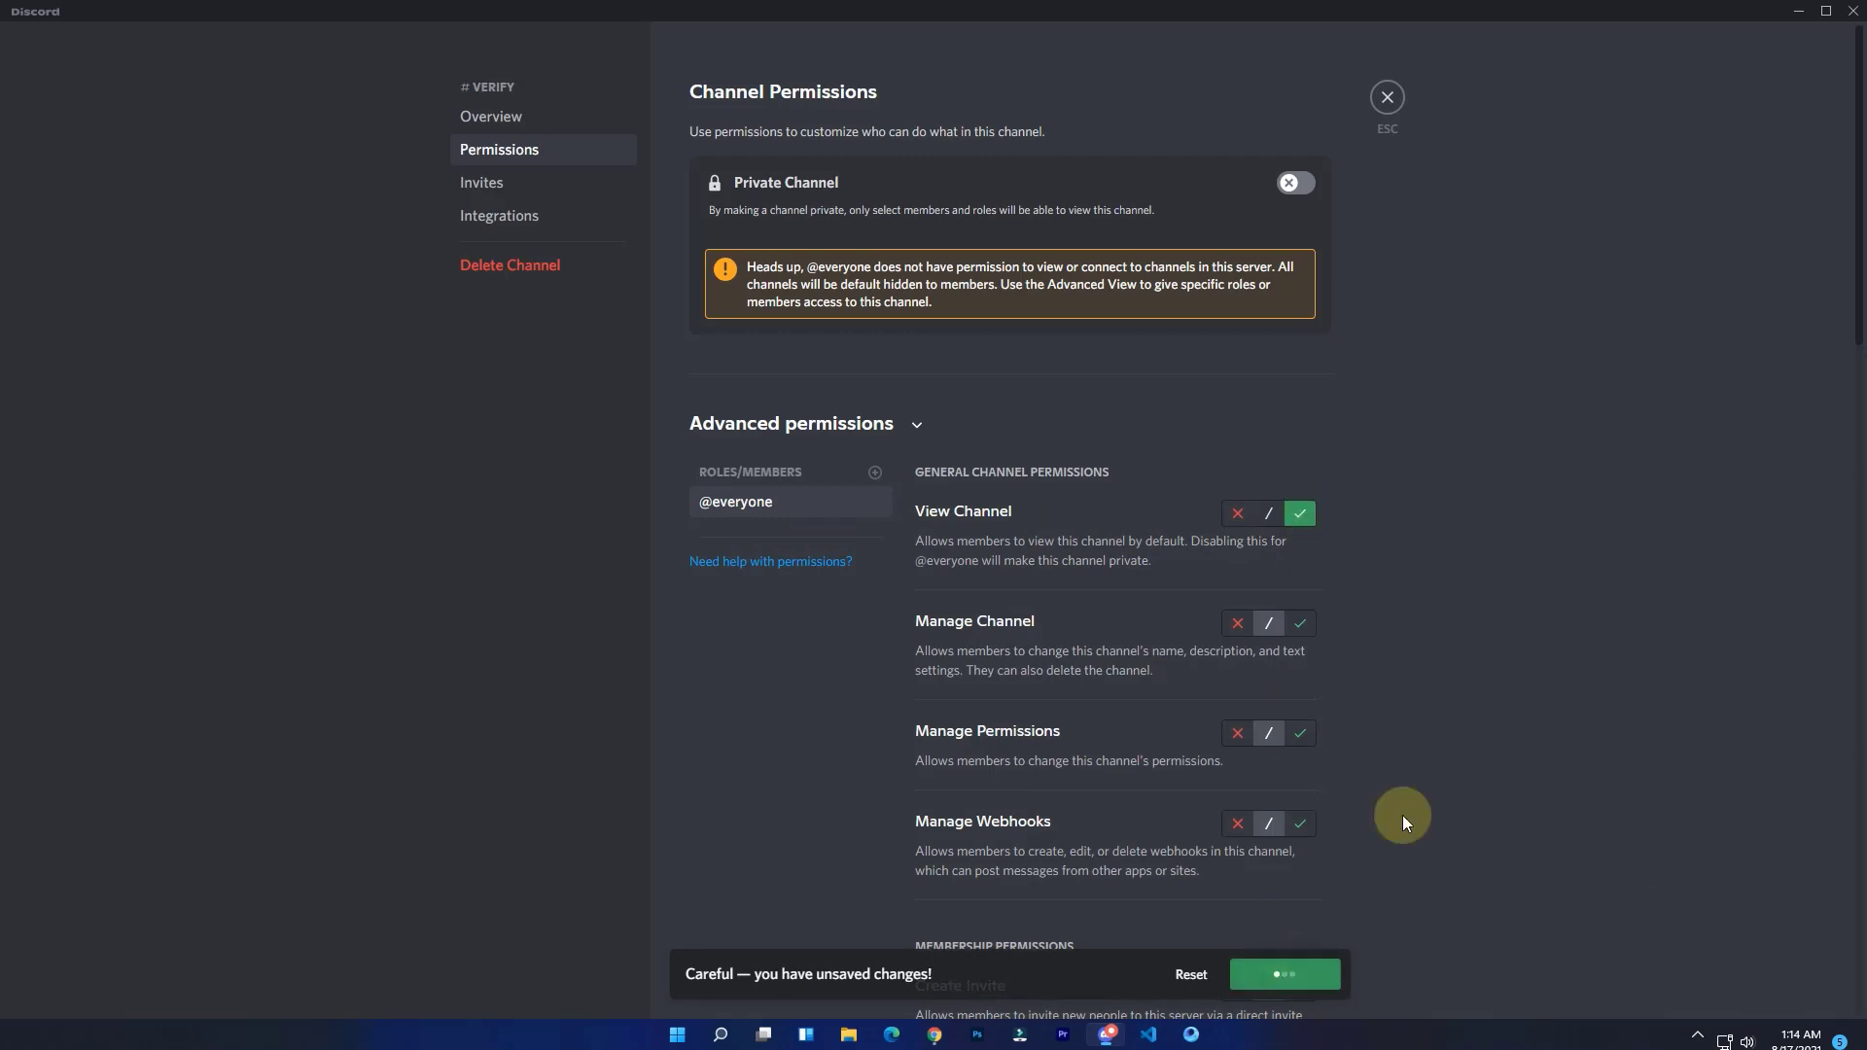
# Add a Verified role override on #verify with View Channel denied, and save
pyautogui.click(875, 472)
pyautogui.click(719, 772)
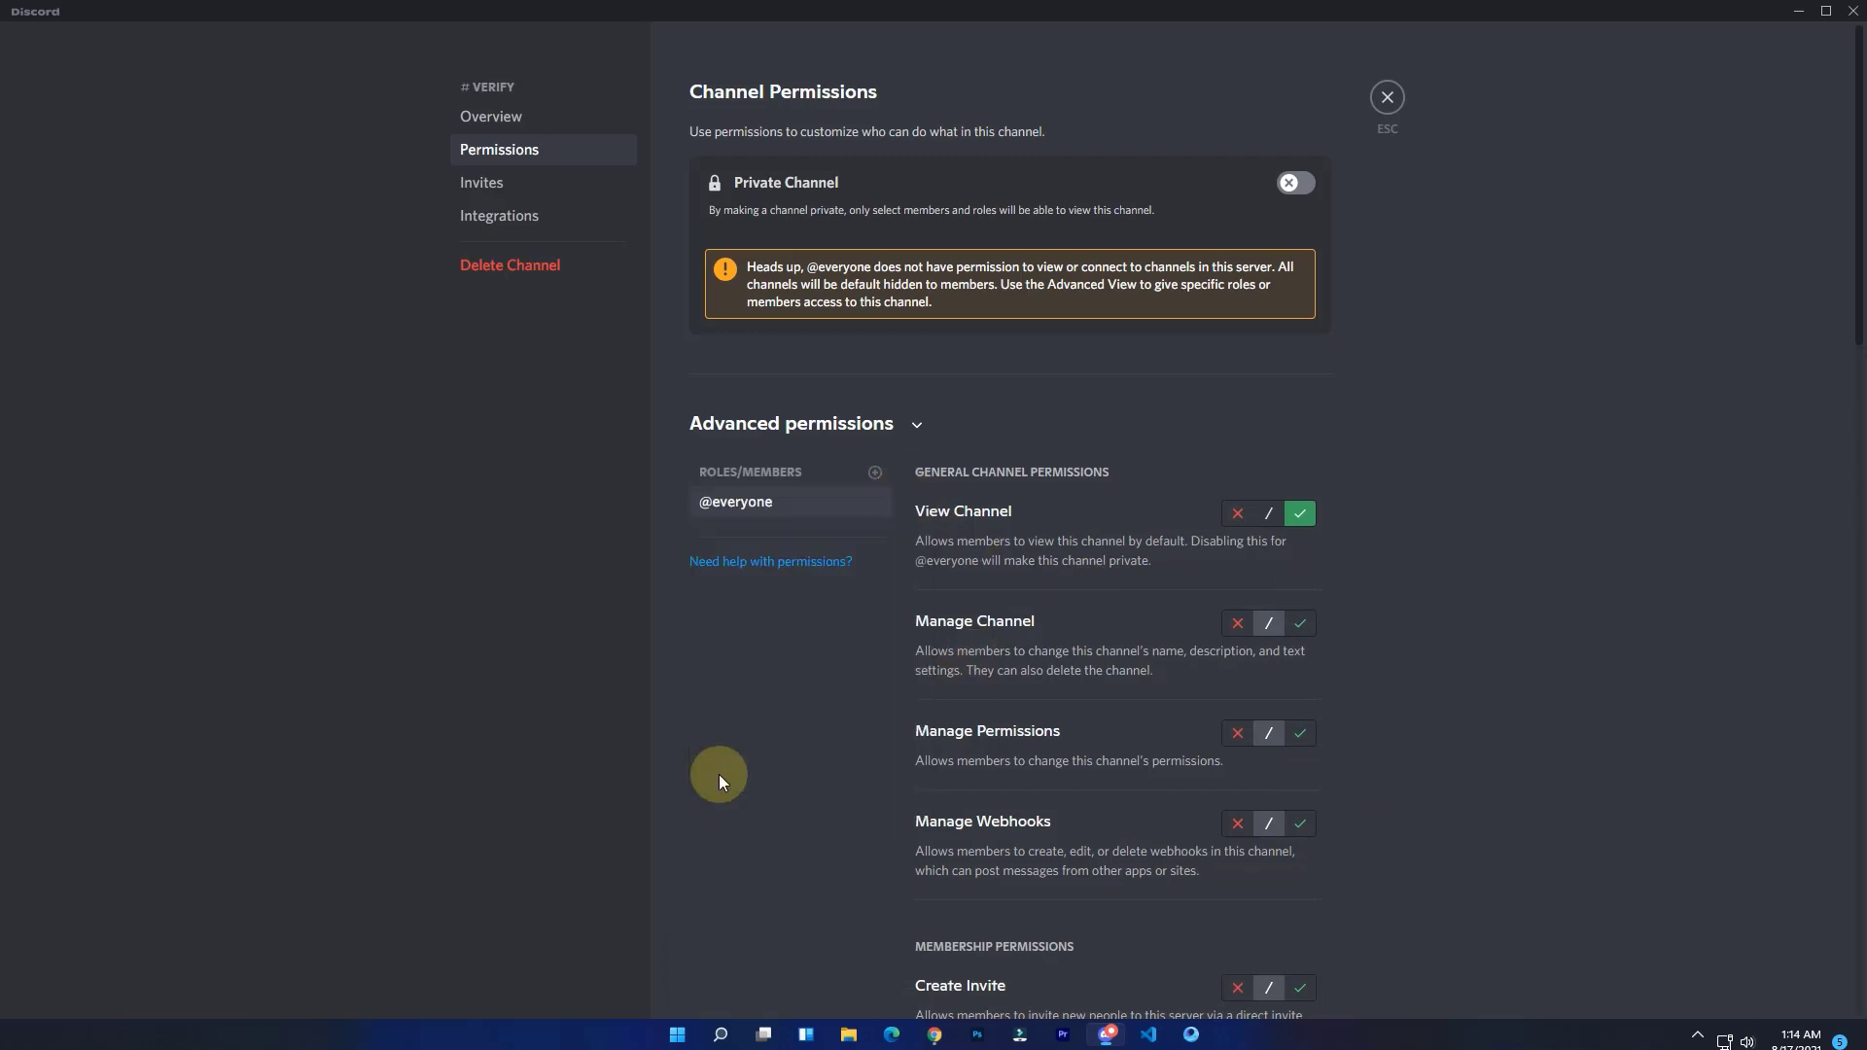
pyautogui.click(1237, 514)
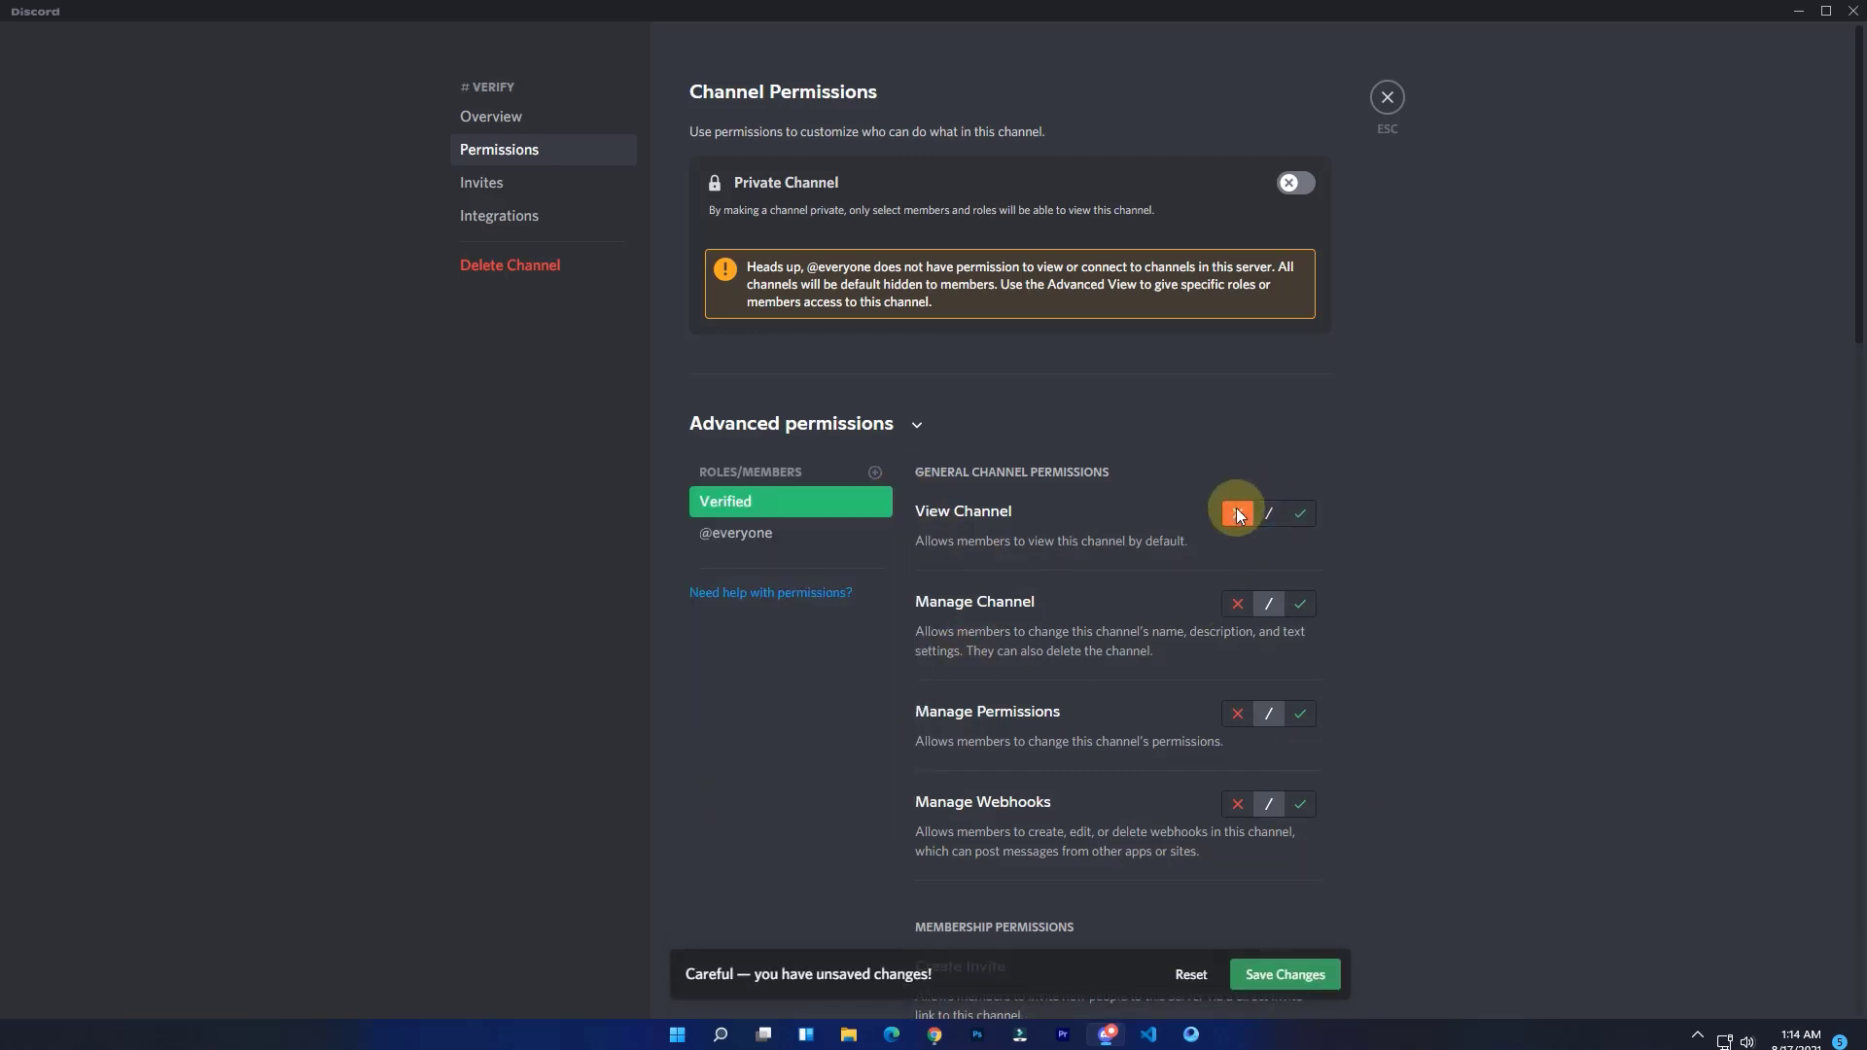
pyautogui.click(1284, 975)
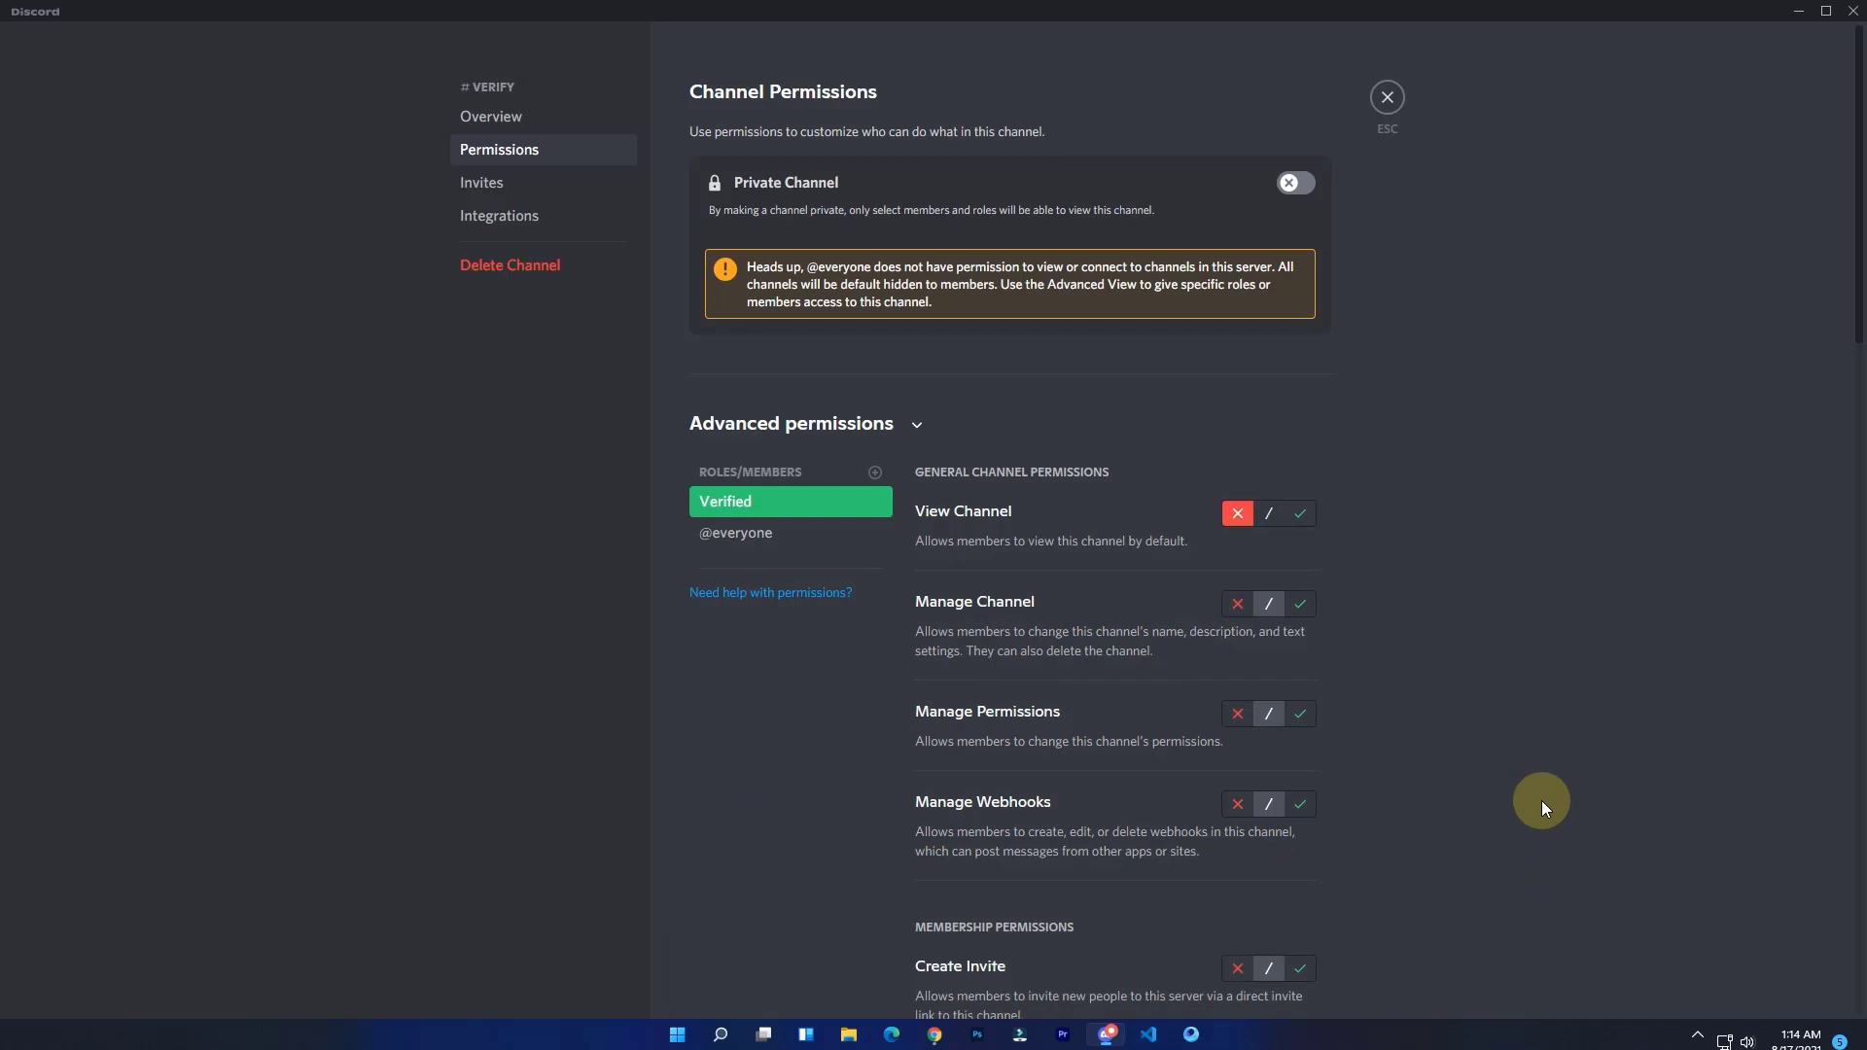
# Add the Verified role to the Text Channels category's permissions
pyautogui.click(1388, 101)
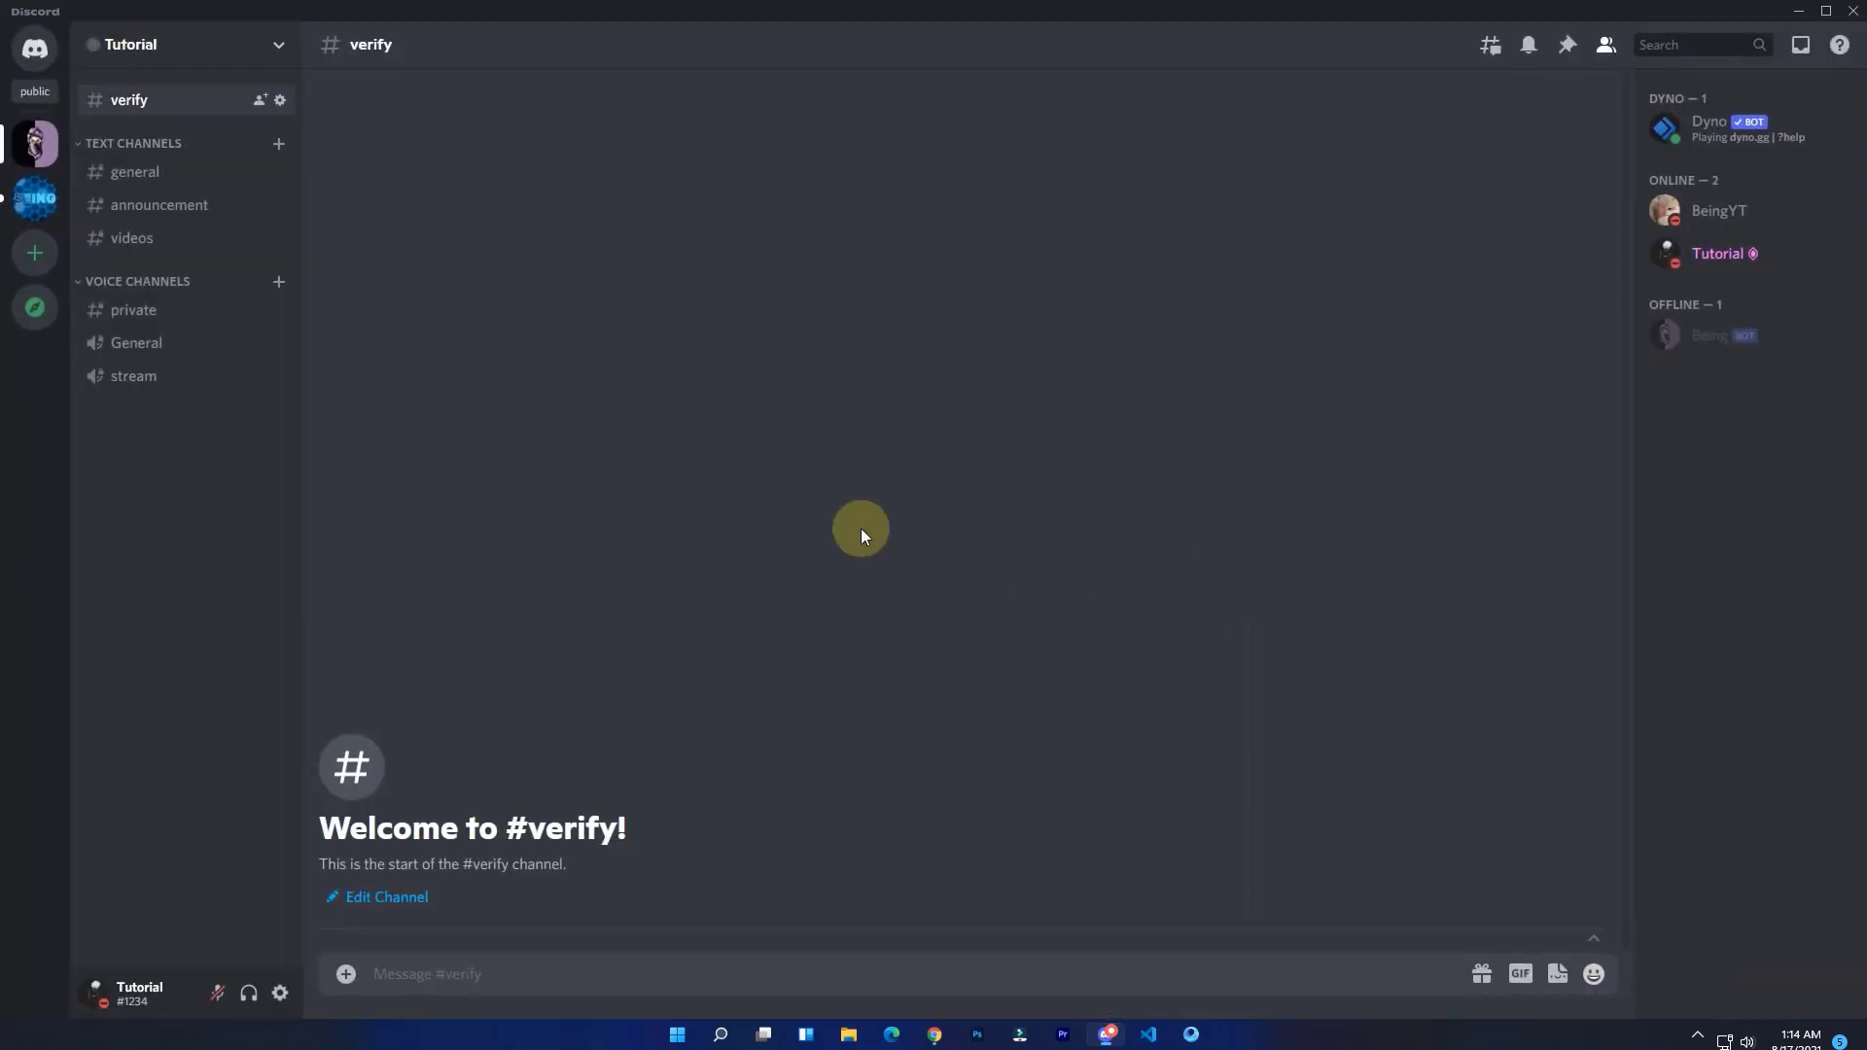
pyautogui.rightClick(126, 146)
pyautogui.click(189, 321)
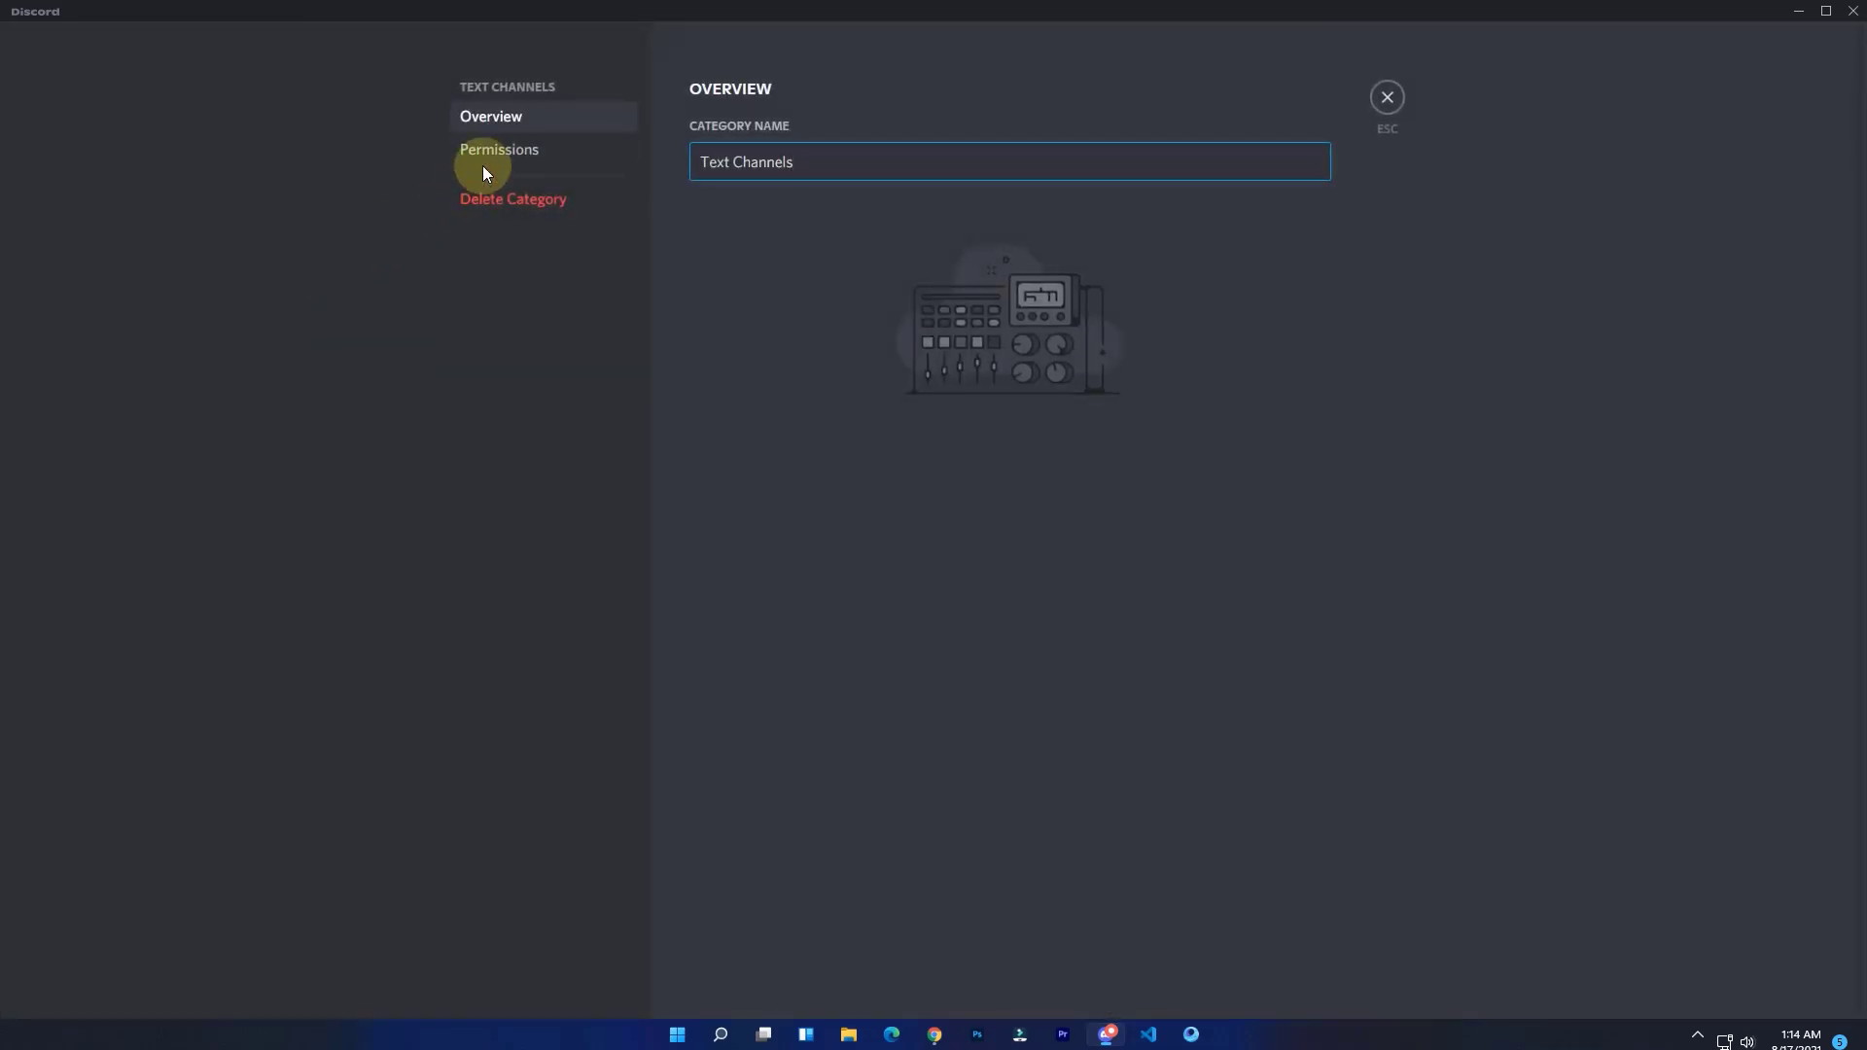
pyautogui.click(484, 166)
pyautogui.click(875, 707)
pyautogui.click(457, 690)
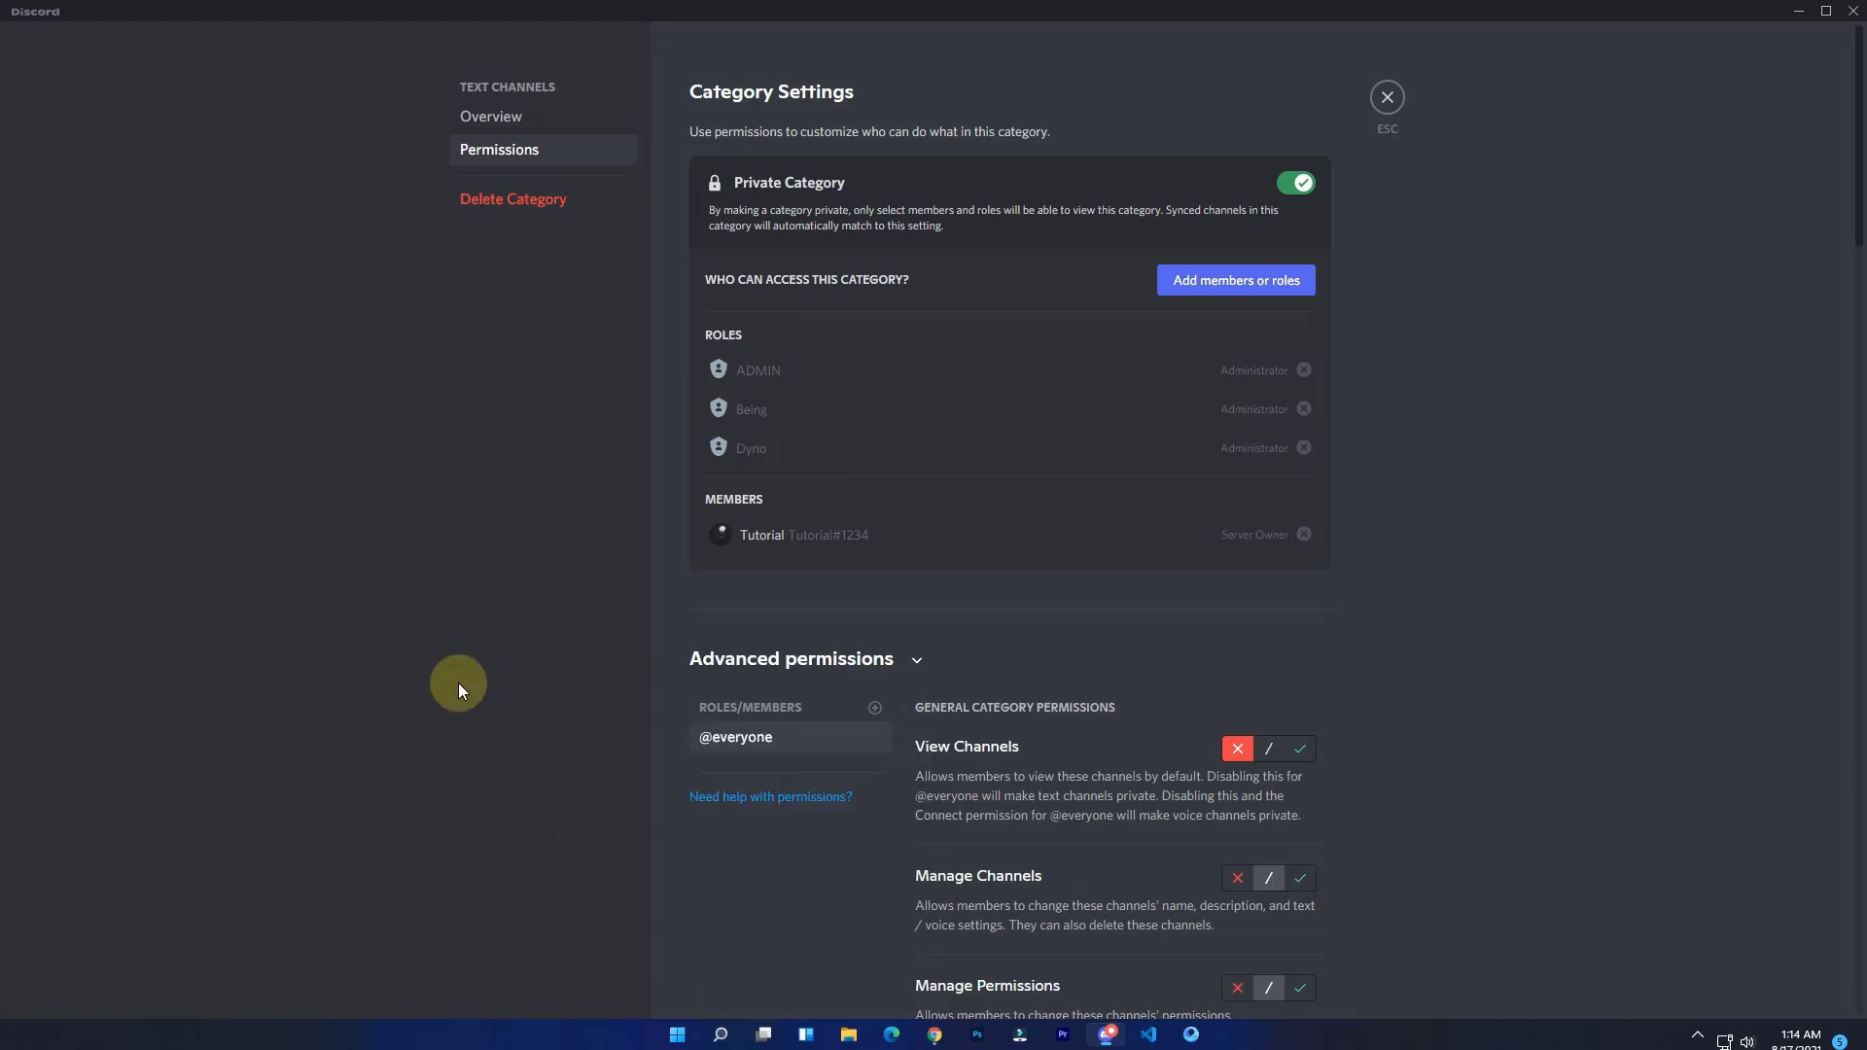
# Let Verified view Text Channels and create invites, deny private threads, and save
pyautogui.scroll(-2, 1308, 557)
pyautogui.click(1300, 556)
pyautogui.scroll(-5, 1300, 544)
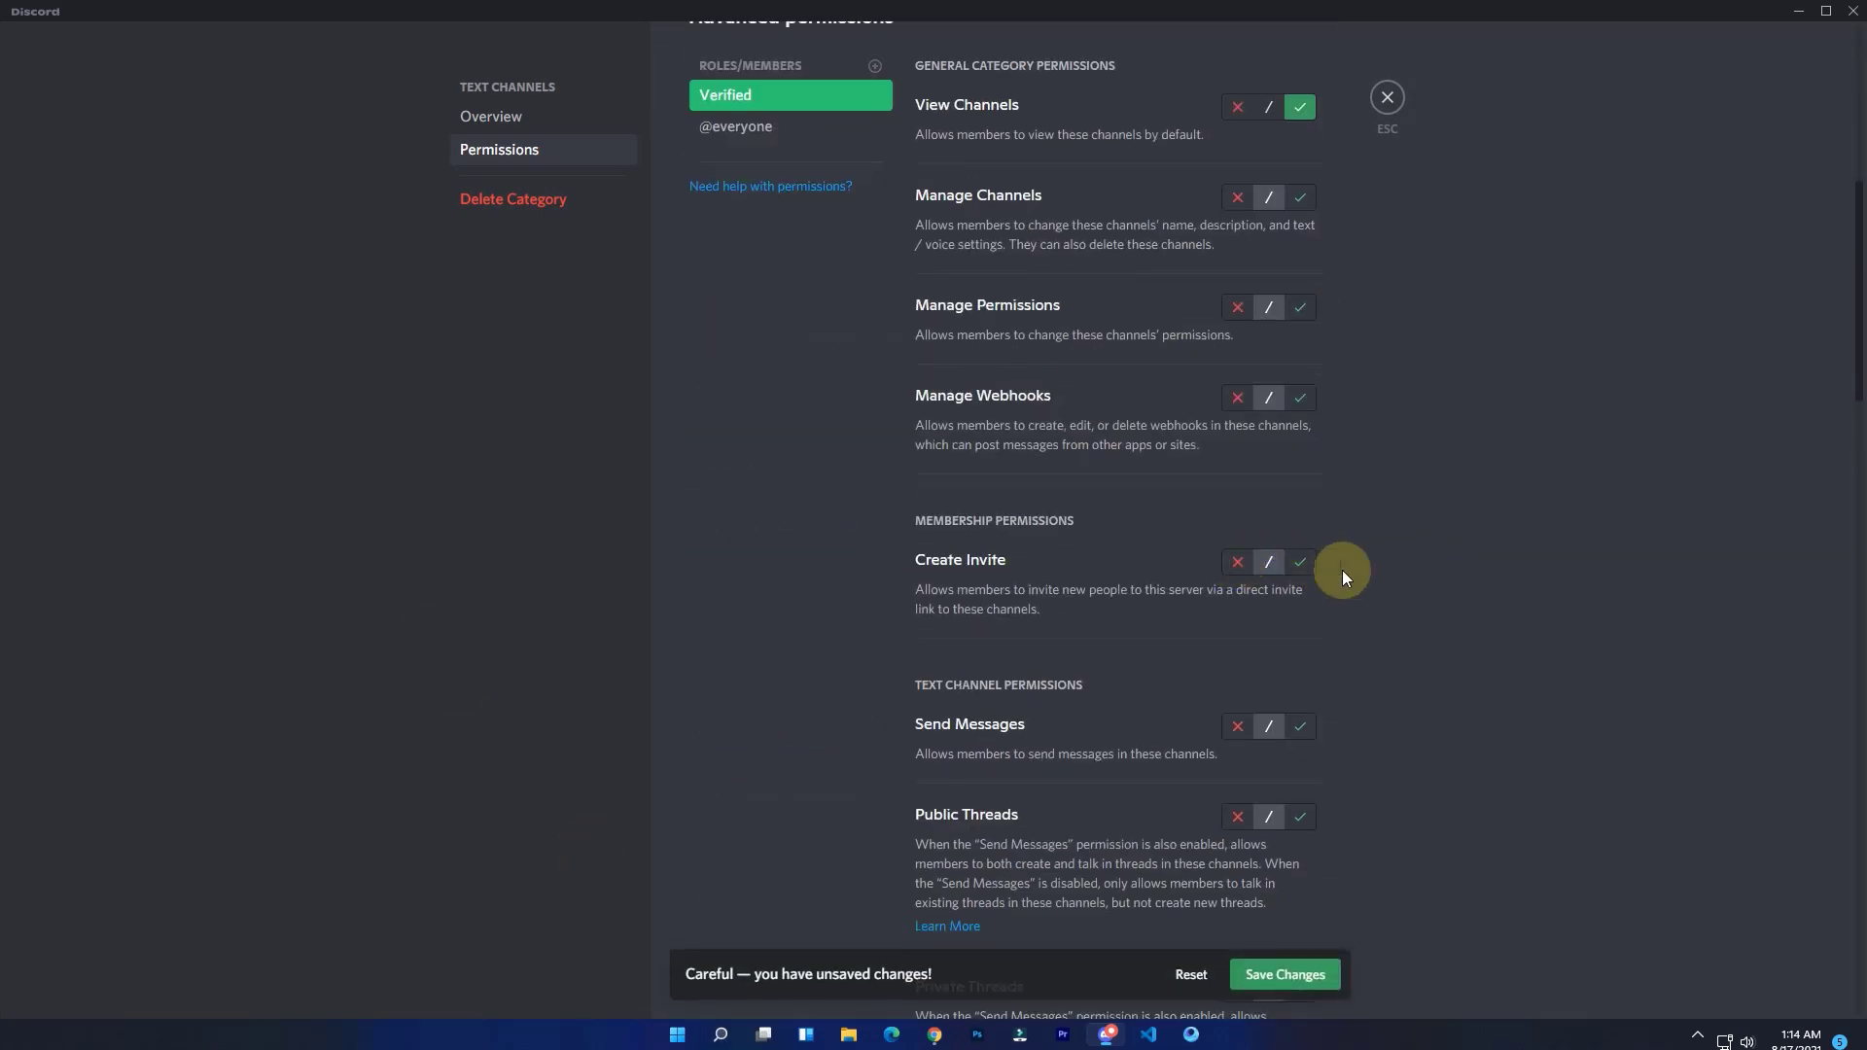
pyautogui.click(1300, 562)
pyautogui.scroll(-4, 1362, 584)
pyautogui.click(1237, 600)
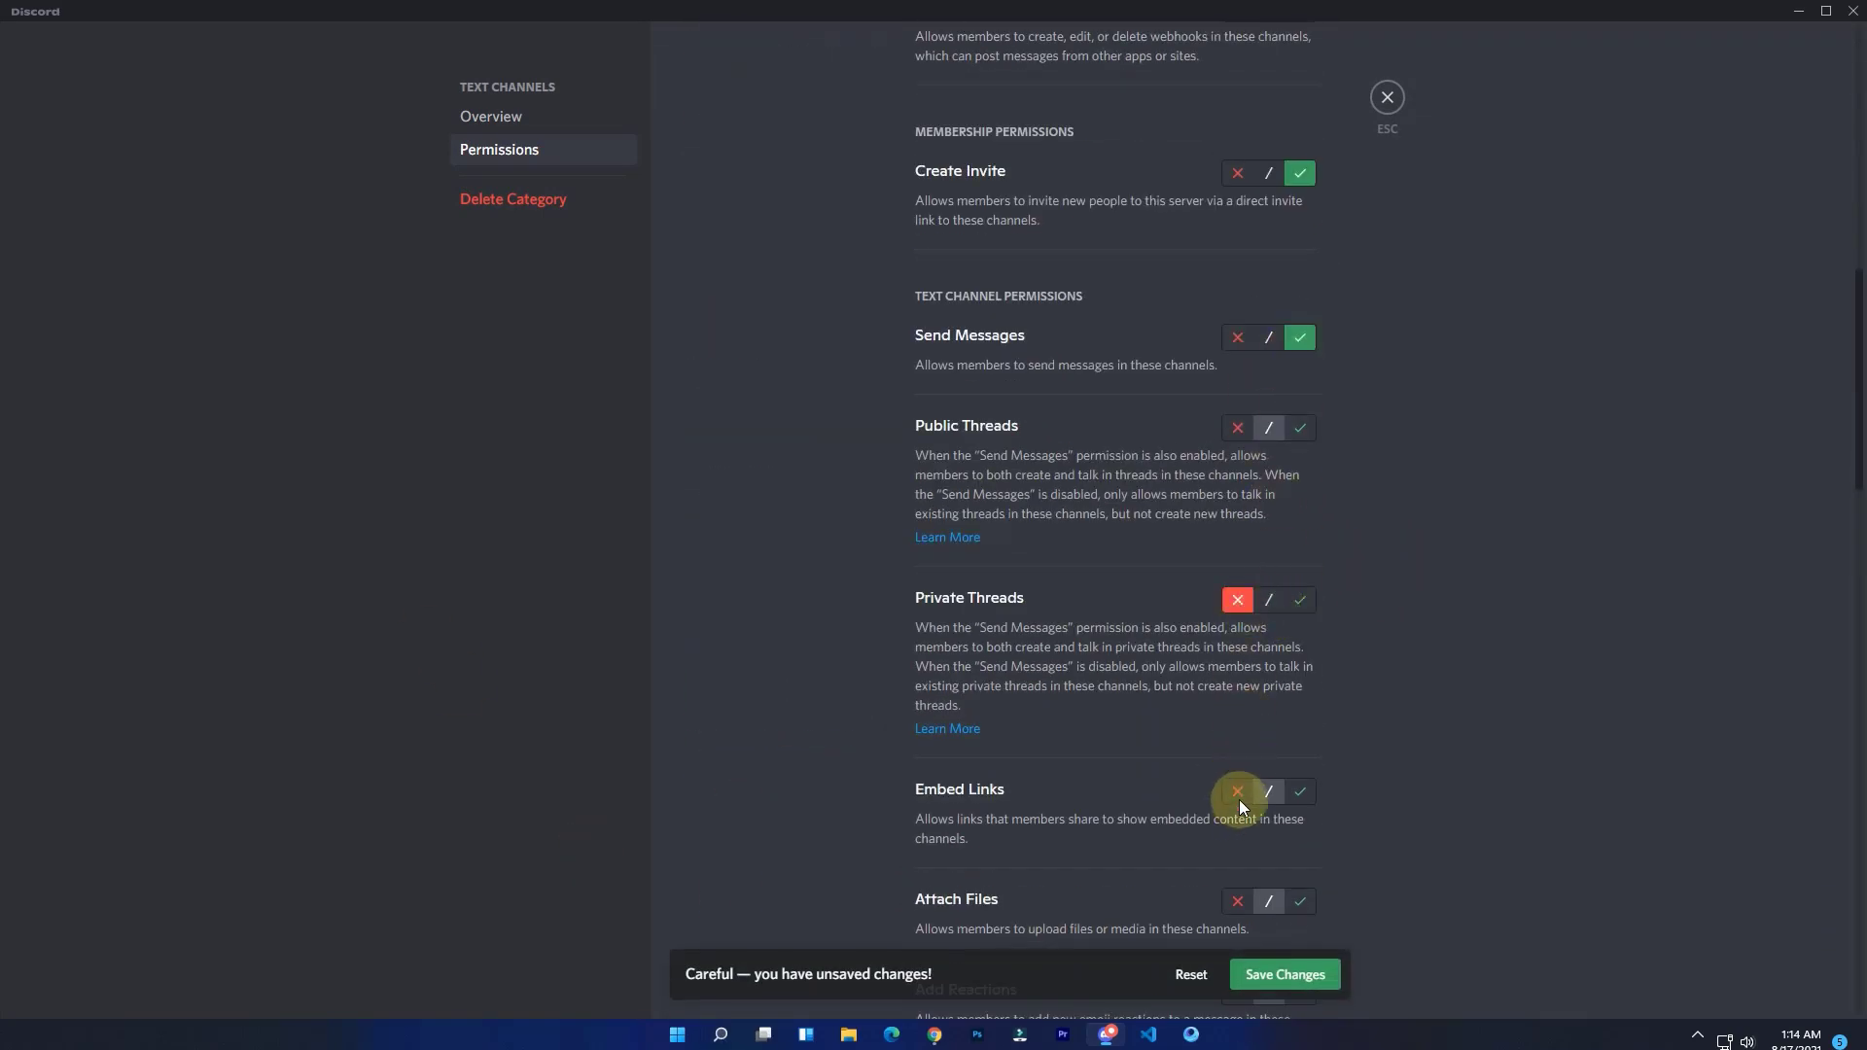
pyautogui.click(1269, 992)
pyautogui.click(1387, 97)
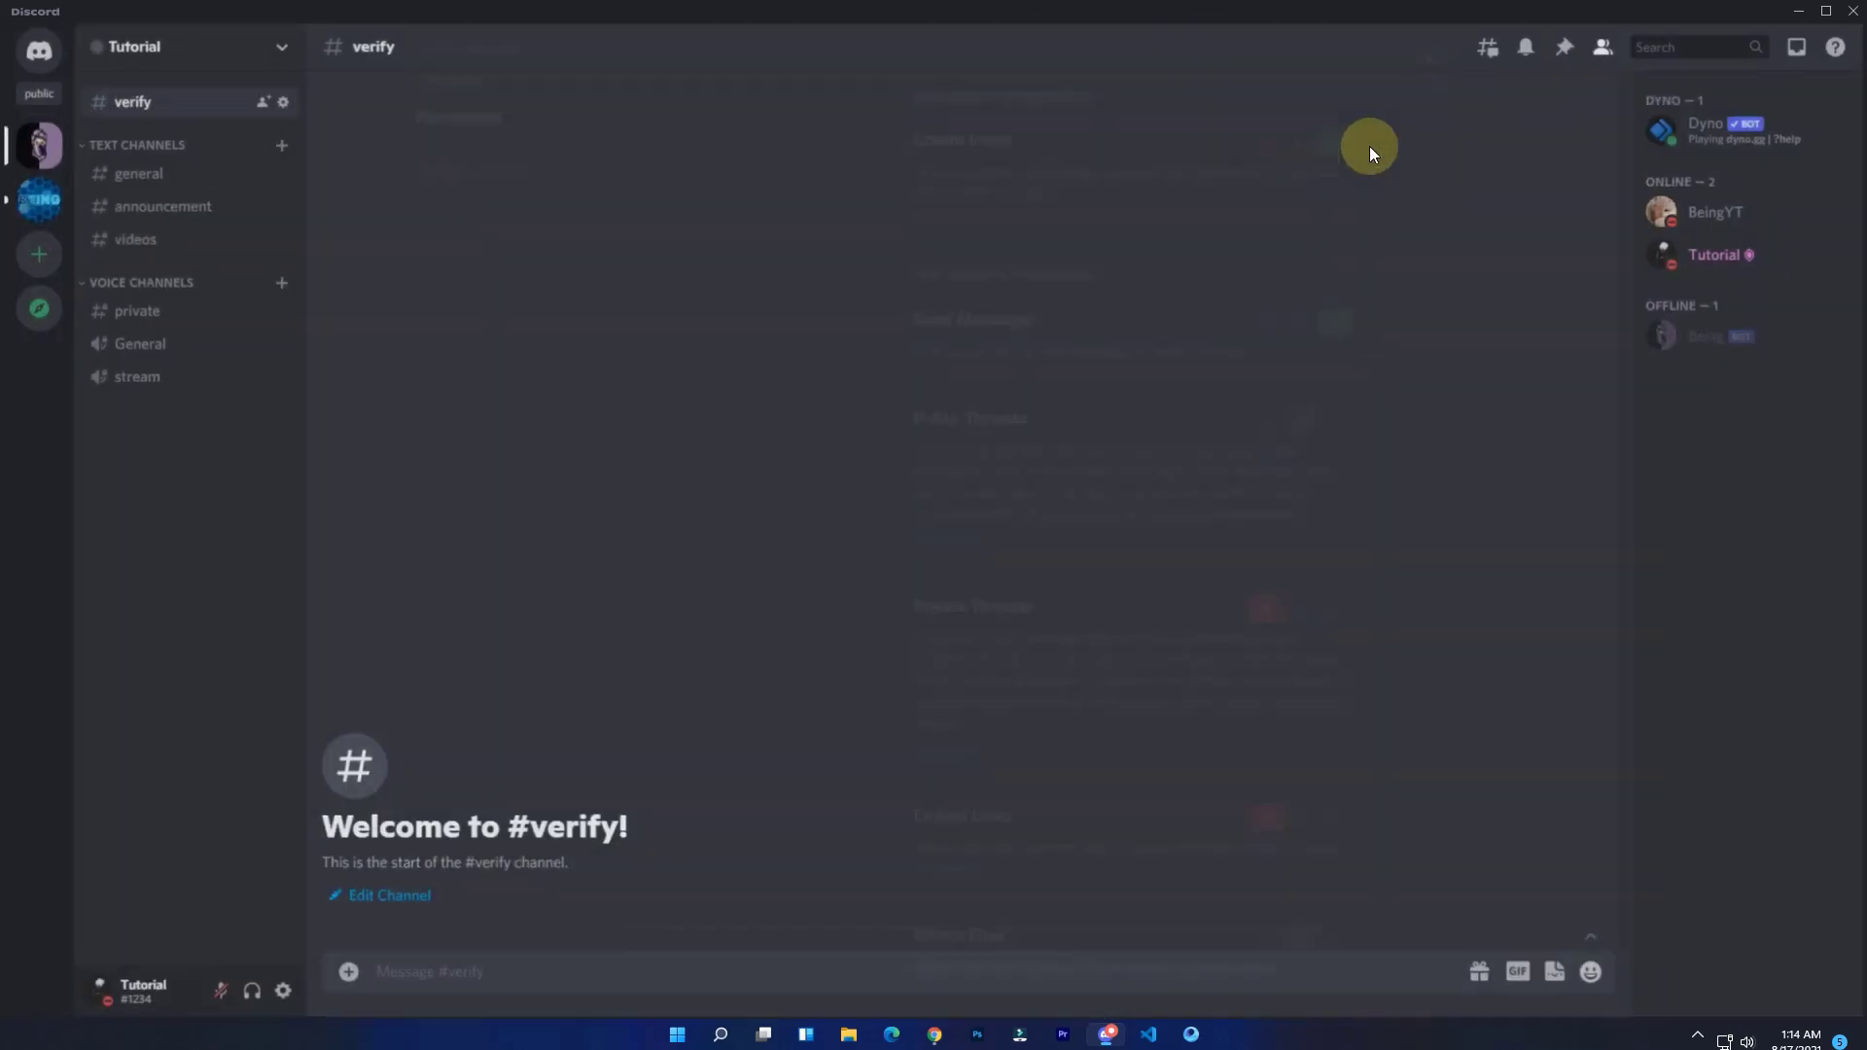
# On Voice Channels, add Verified with View Channels allowed and Manage Permissions/Webhooks denied
pyautogui.rightClick(148, 283)
pyautogui.click(246, 455)
pyautogui.click(503, 154)
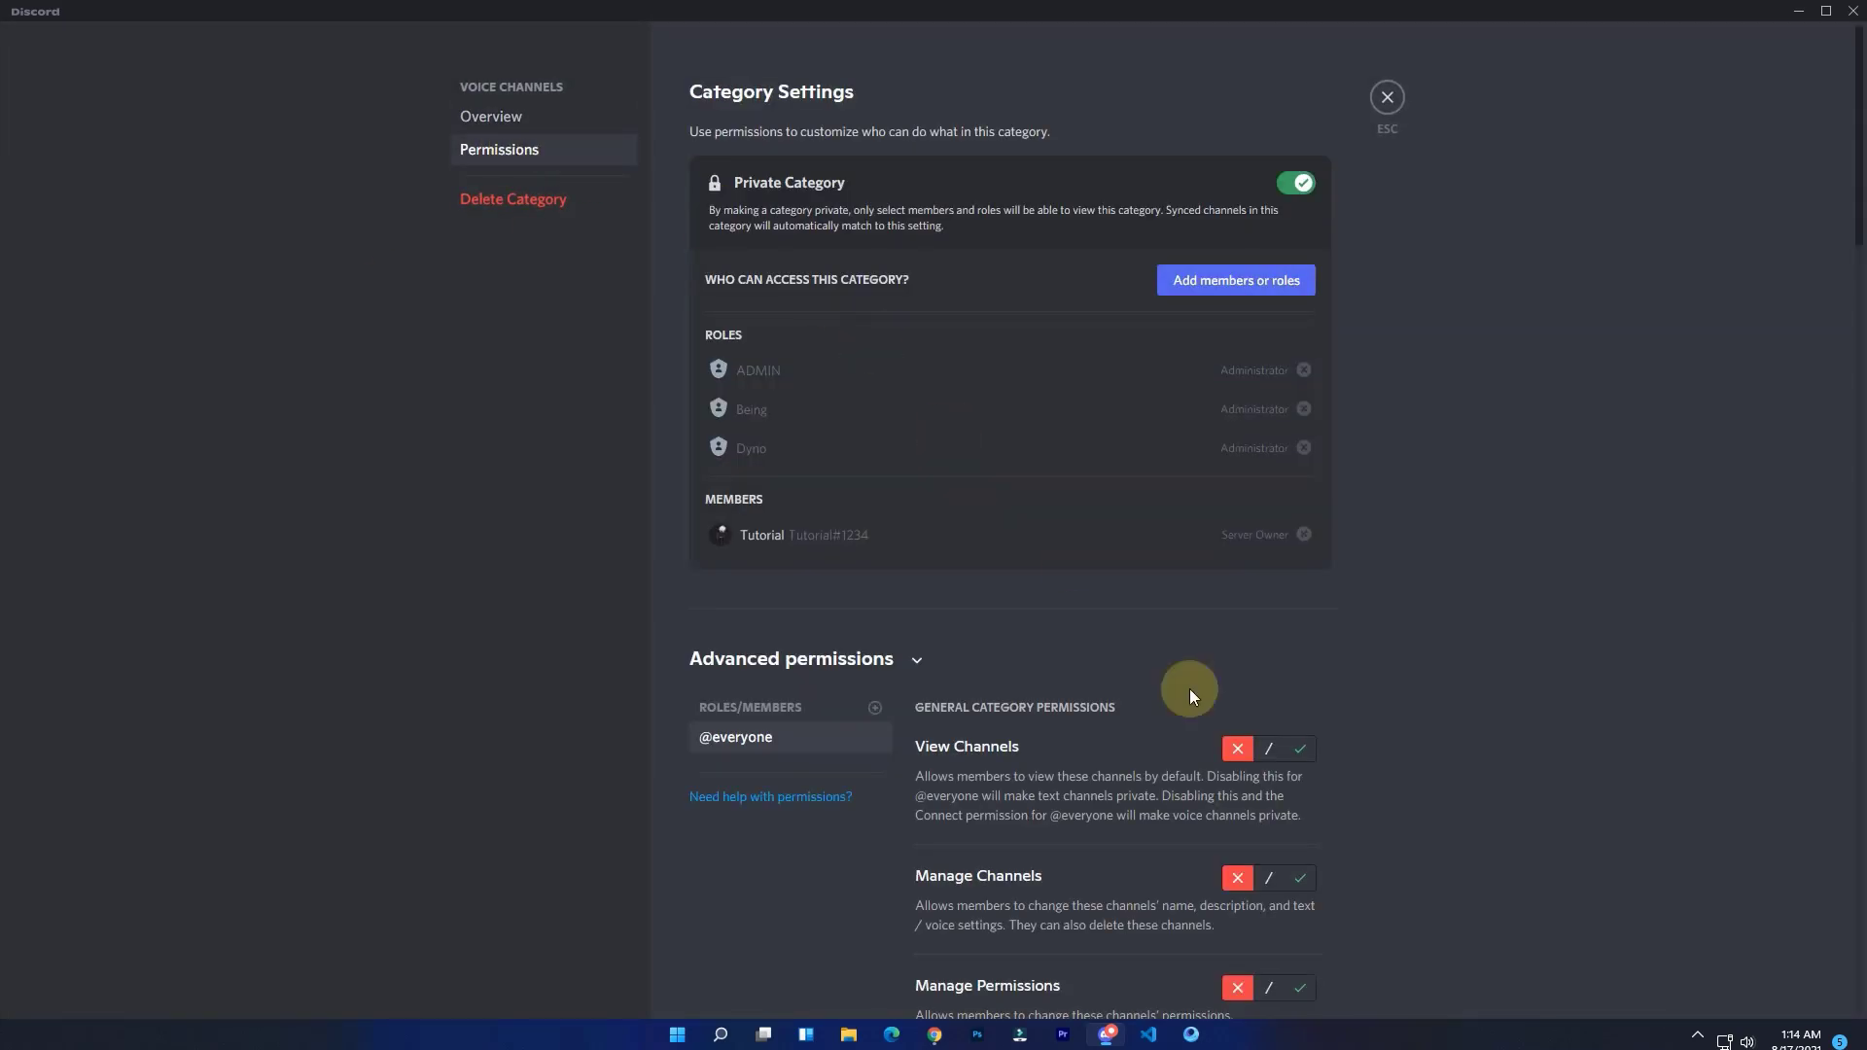
pyautogui.click(867, 720)
pyautogui.click(739, 988)
pyautogui.scroll(-3, 1299, 799)
pyautogui.click(1236, 747)
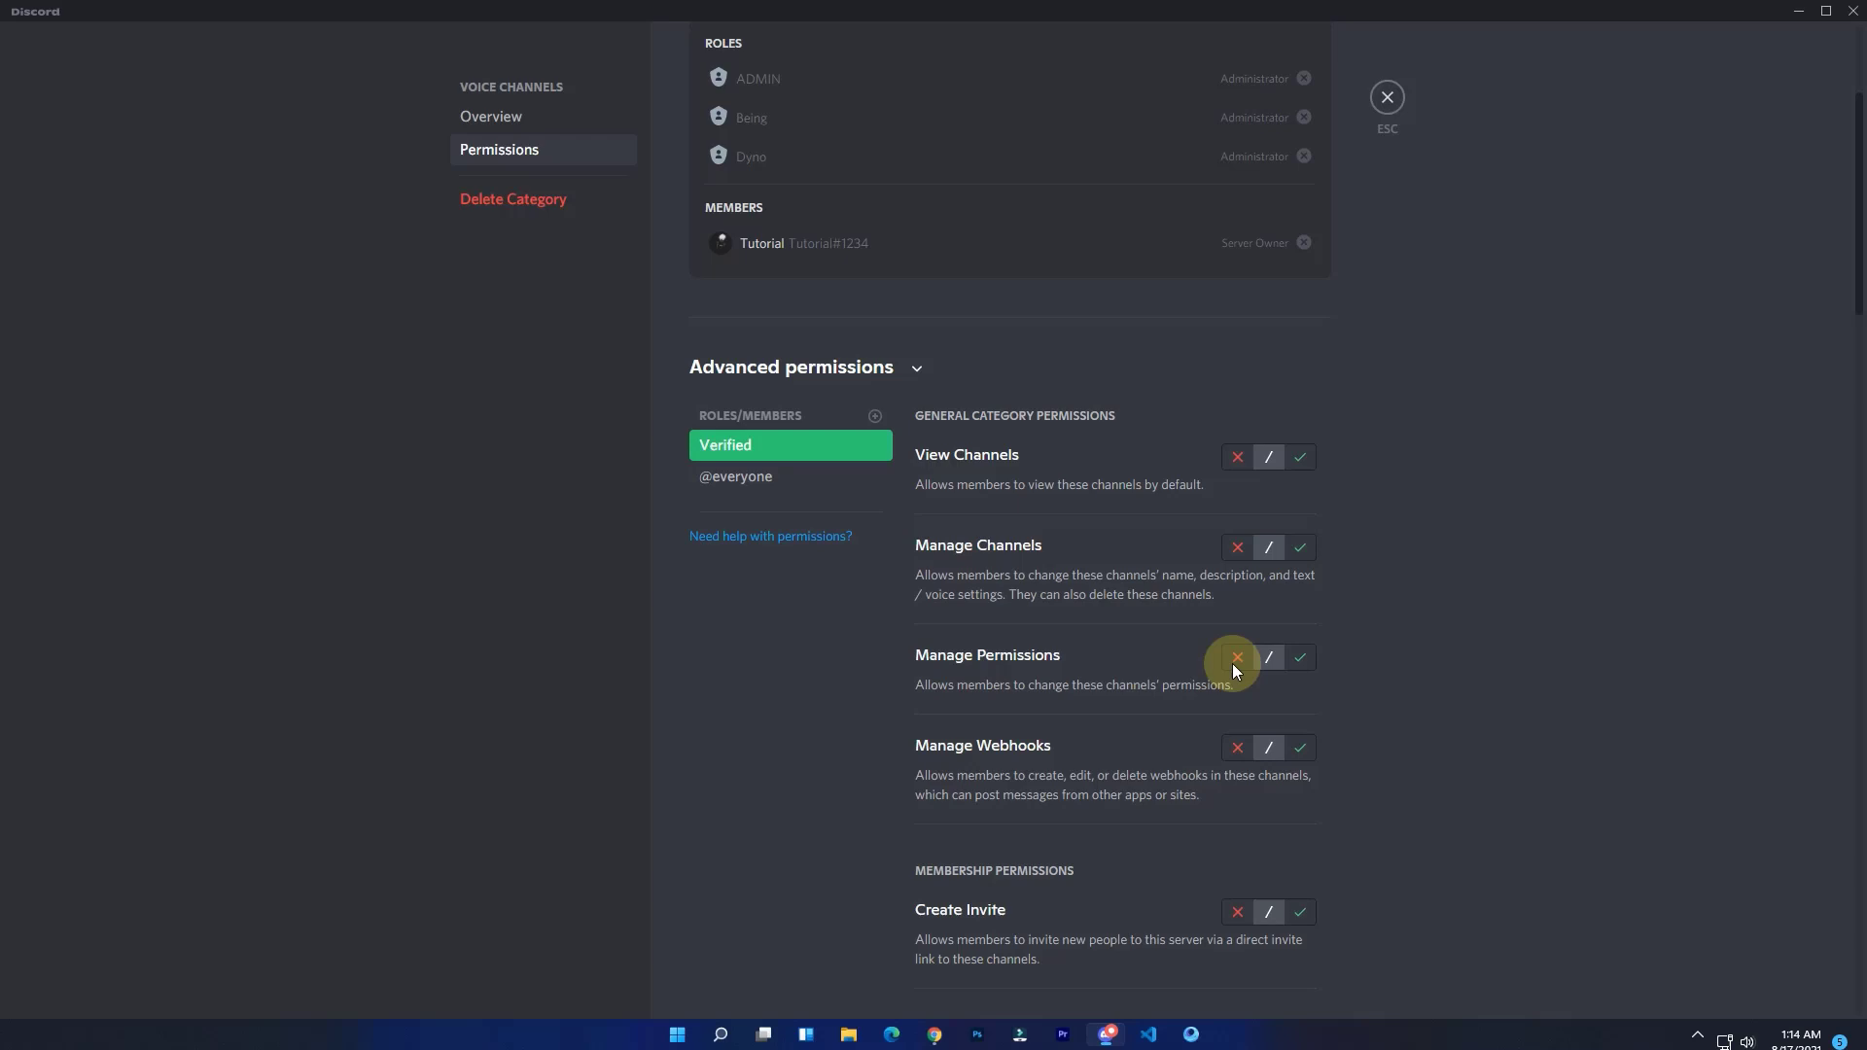
pyautogui.click(1237, 657)
pyautogui.click(1298, 456)
pyautogui.scroll(-3, 1303, 656)
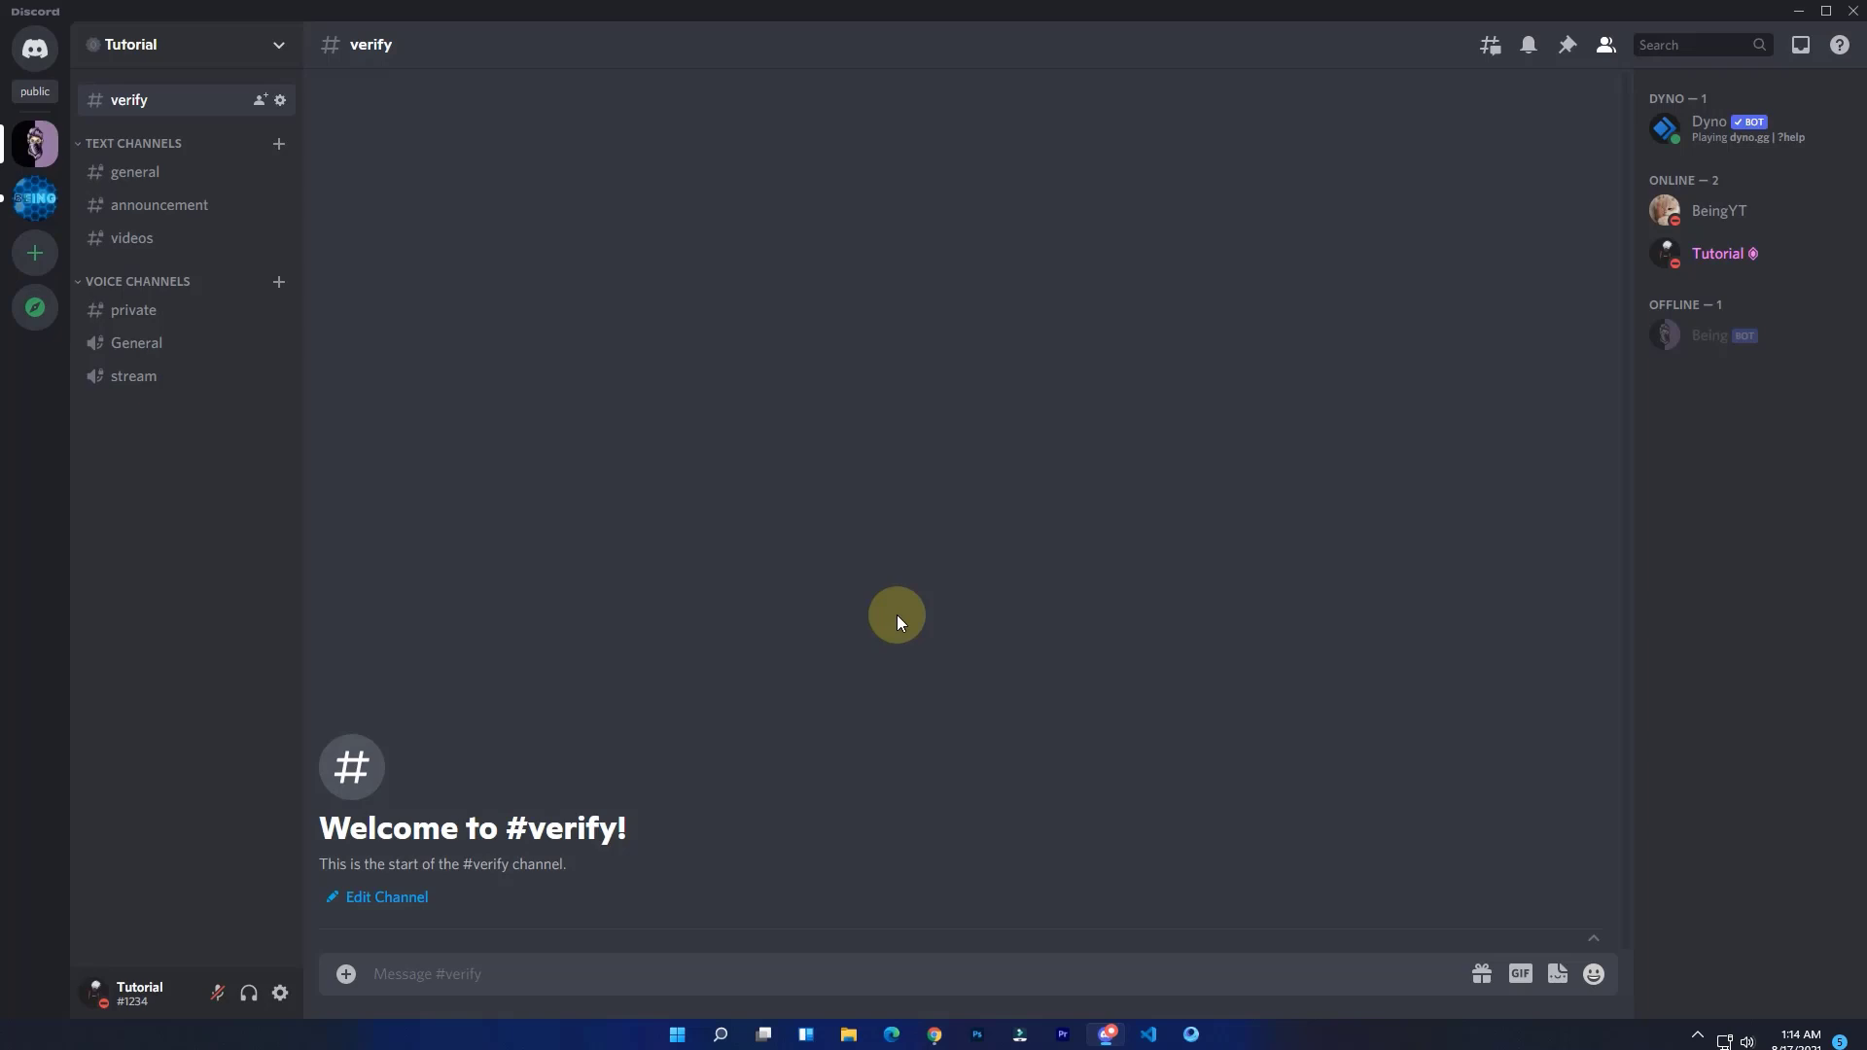
# Open the Dyno bot's profile card from the member list to see its Dyno role
pyautogui.click(1694, 134)
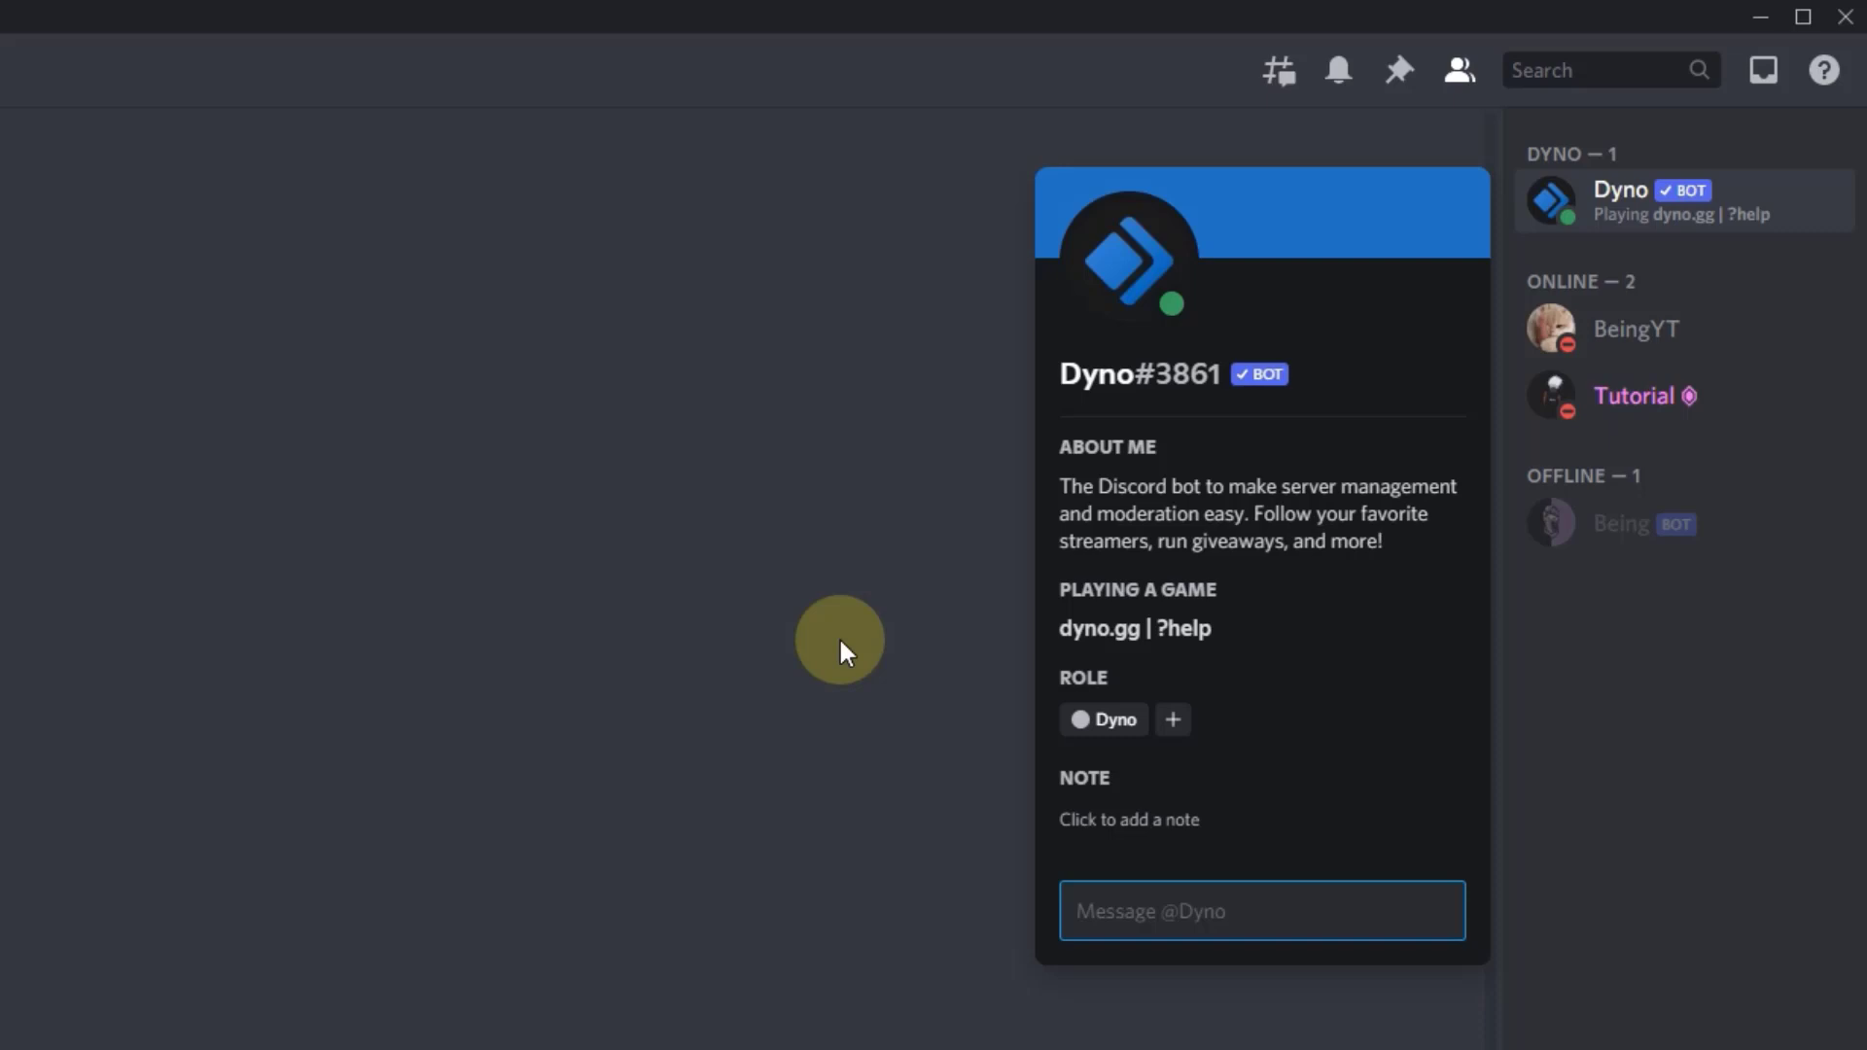
# Start a new Dyno custom command named verify, described as Verification System
pyautogui.click(840, 649)
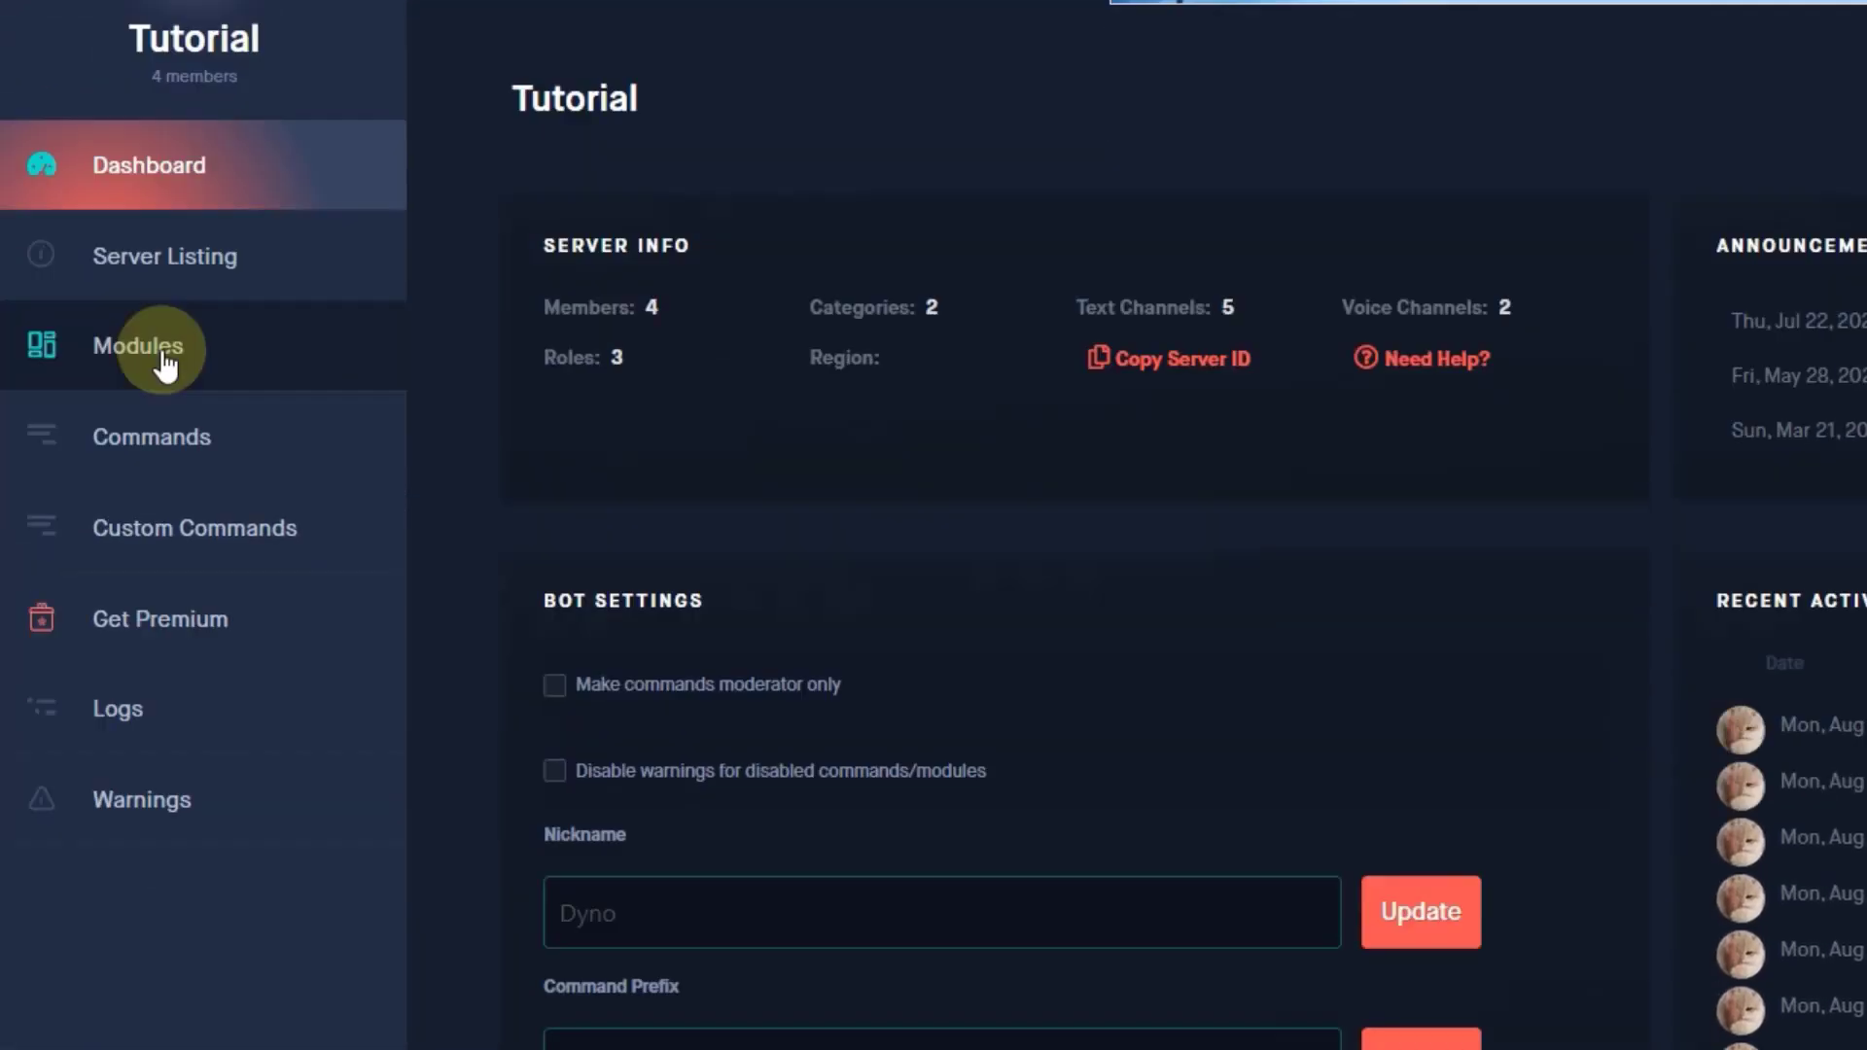
pyautogui.click(166, 365)
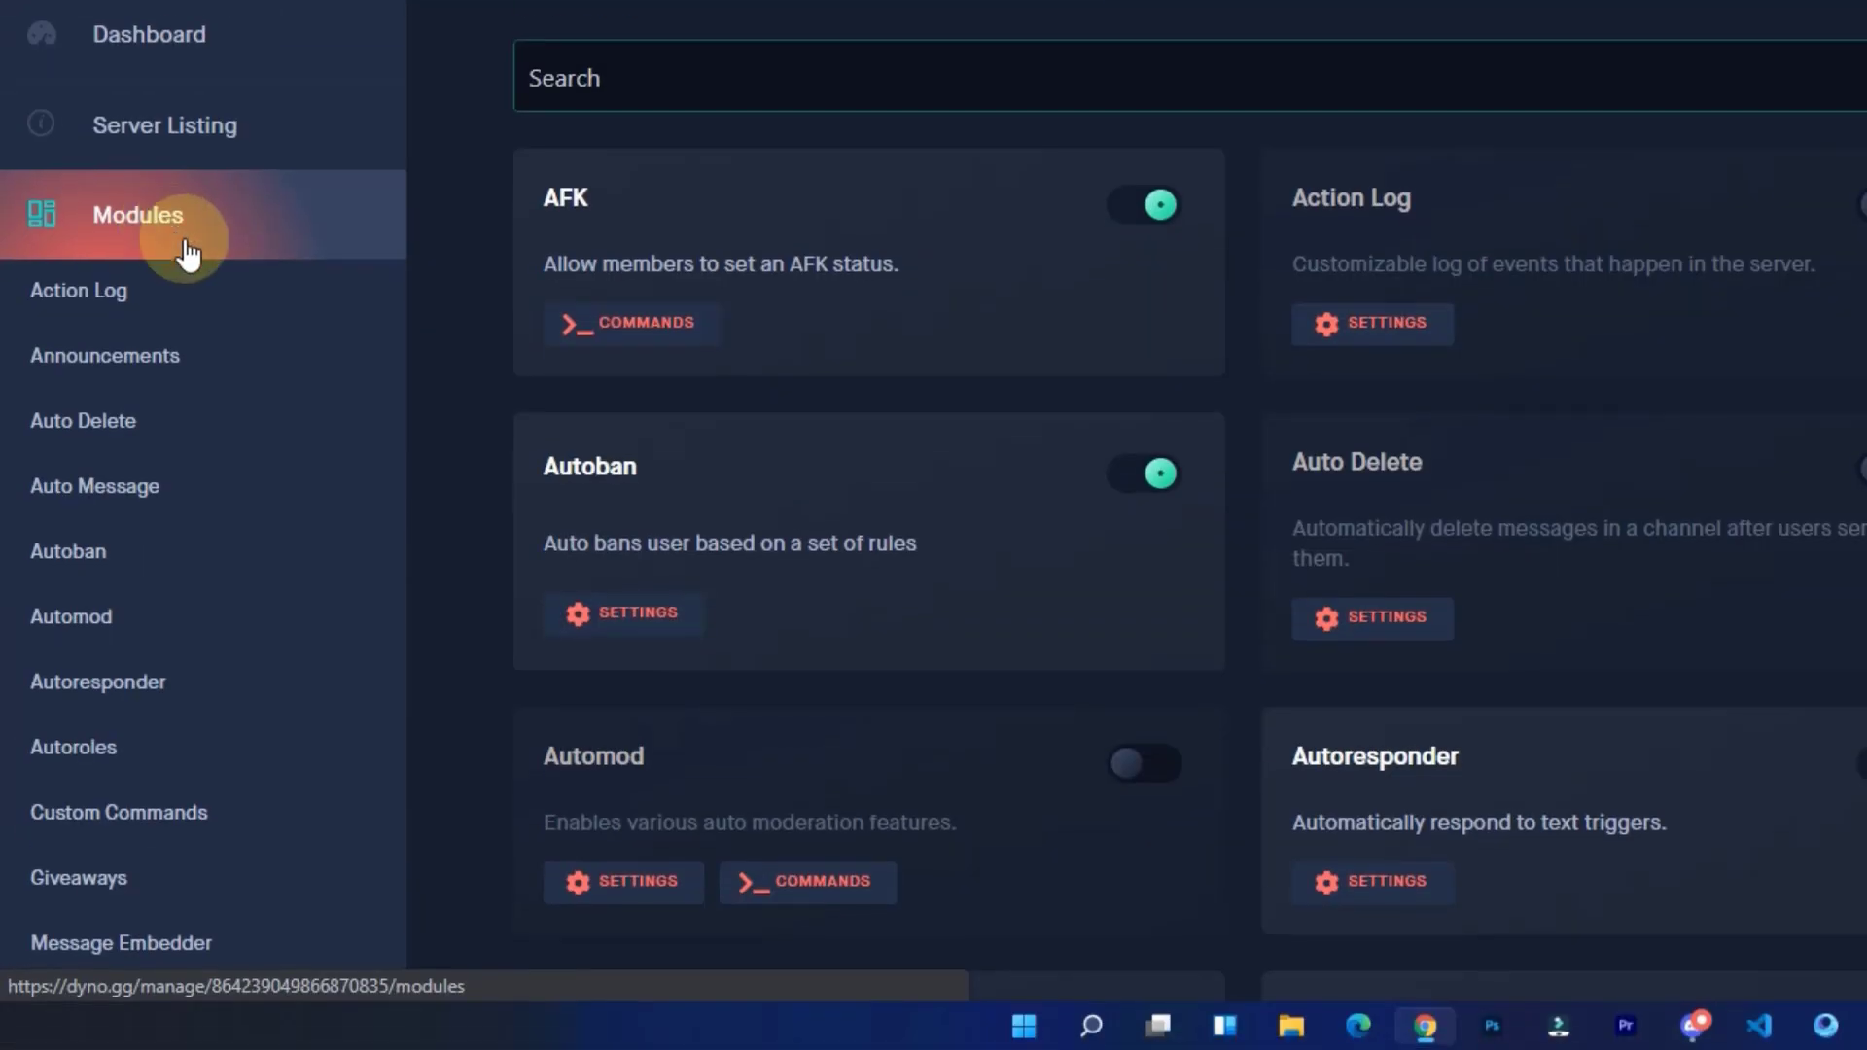
pyautogui.click(100, 815)
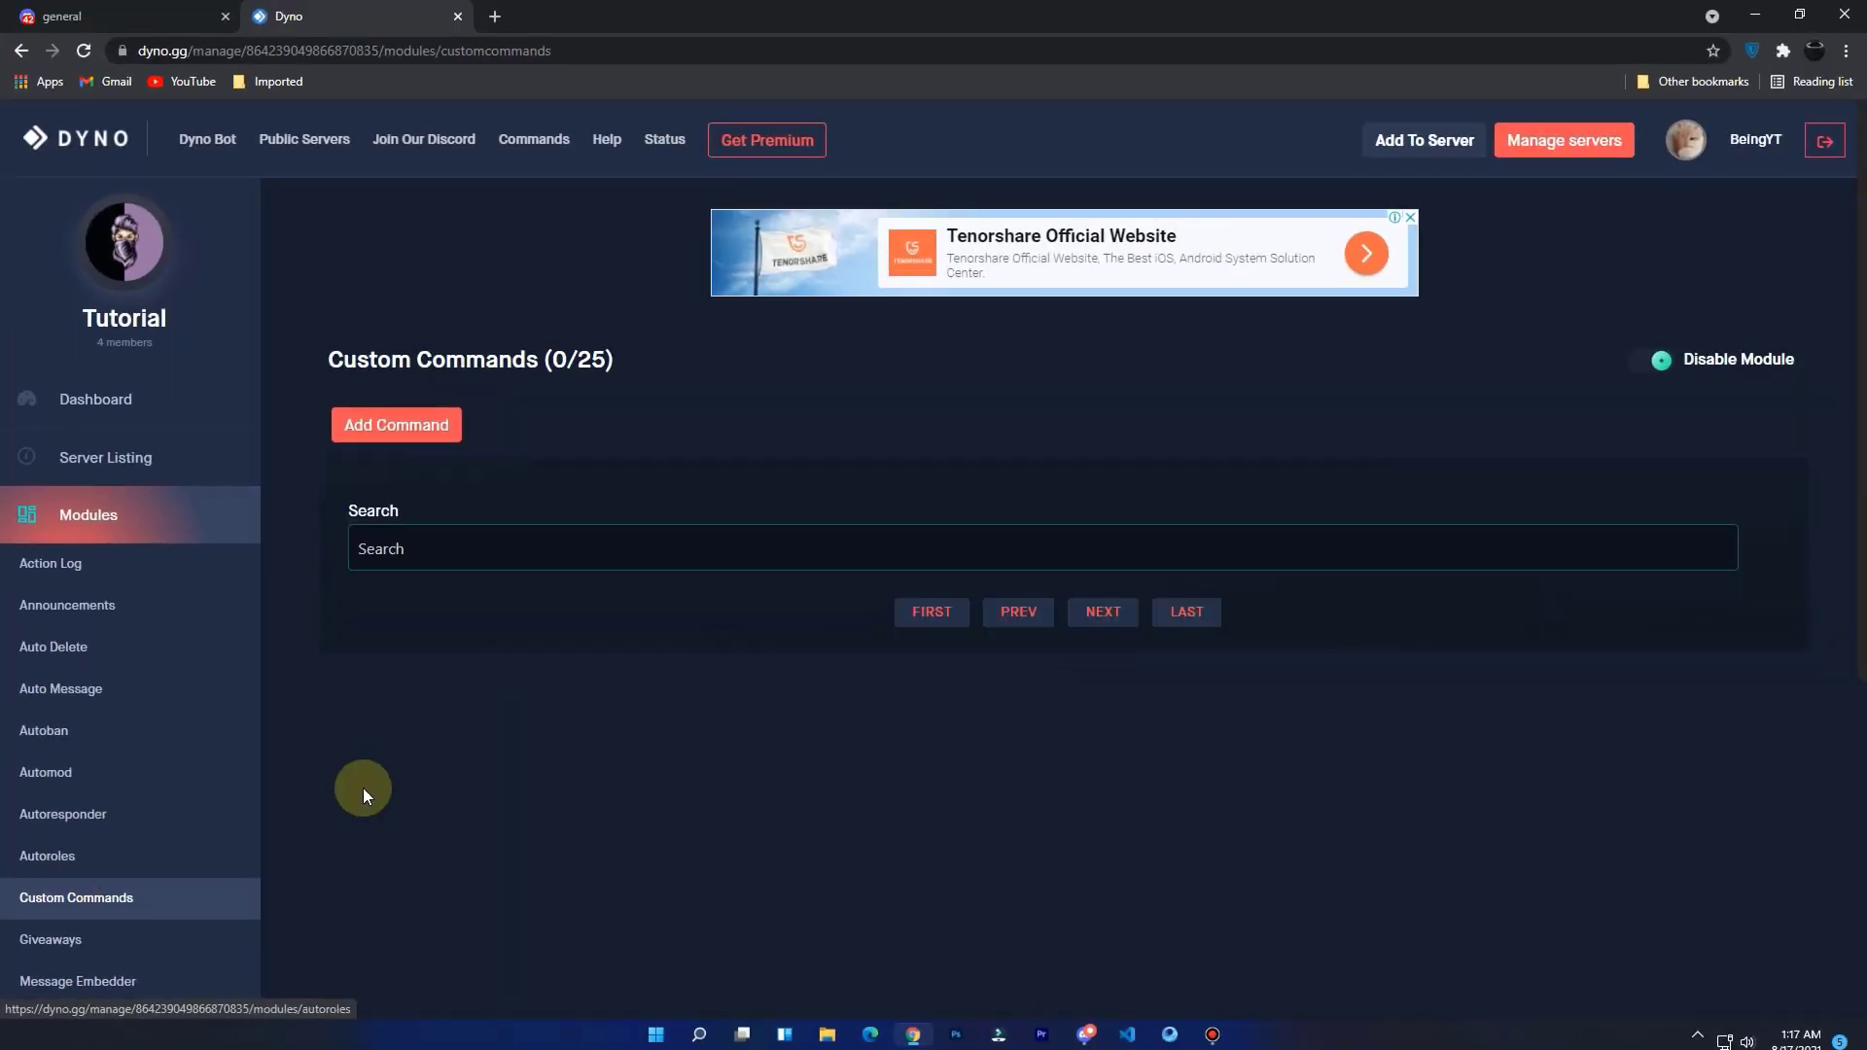
pyautogui.click(375, 431)
pyautogui.click(655, 258)
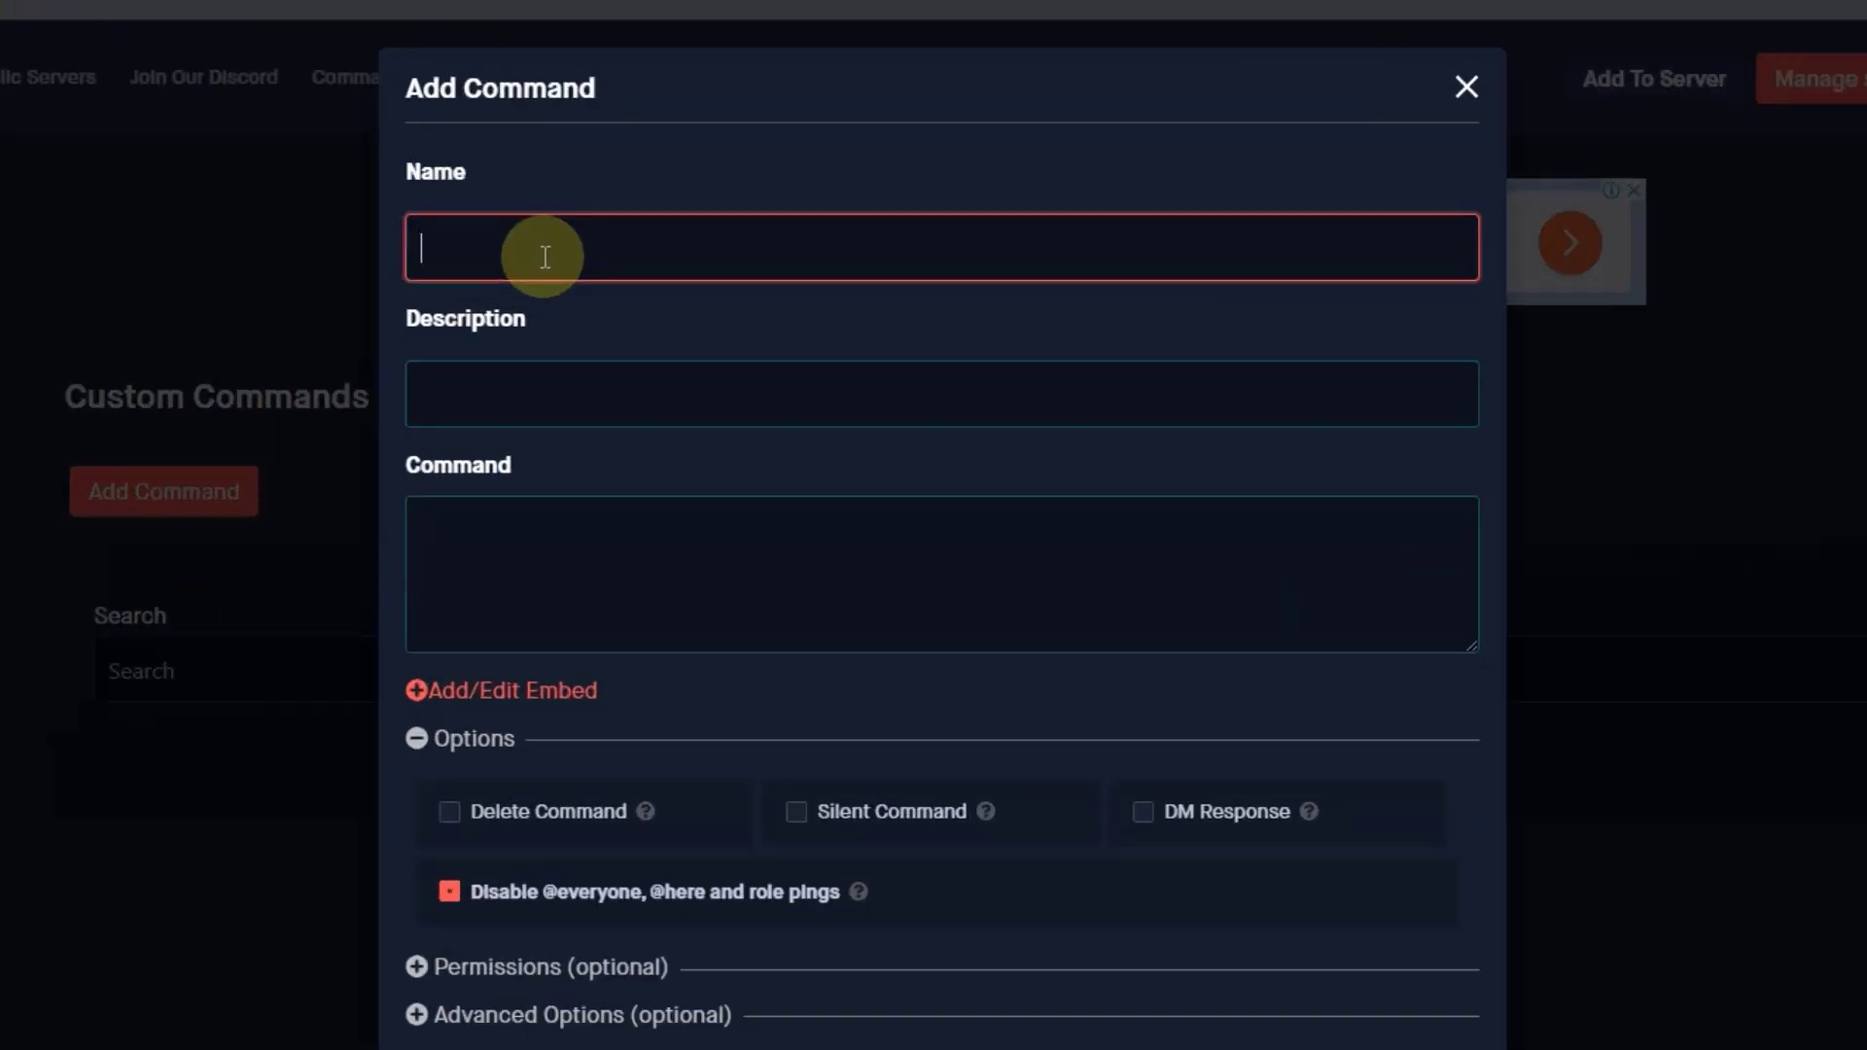
pyautogui.write('verify')
pyautogui.click(636, 359)
pyautogui.write('Verification System')
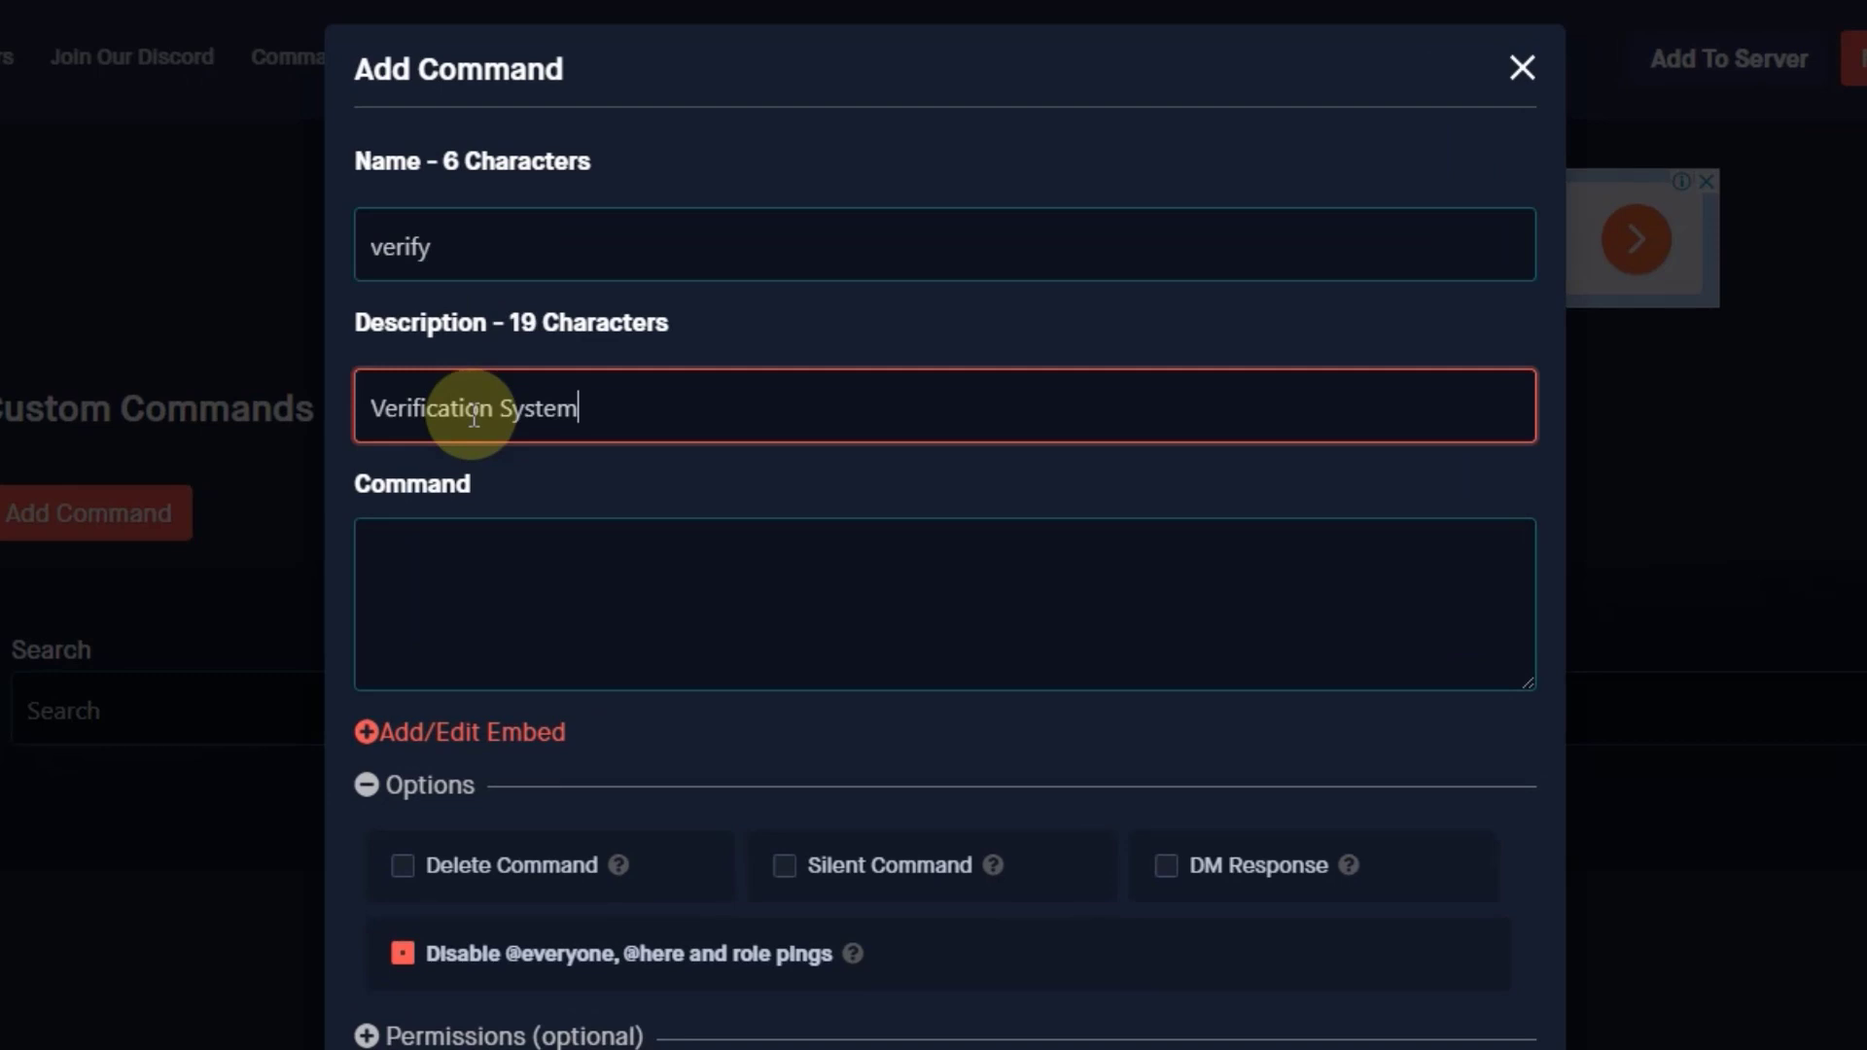
# Enter the command text {require:#verify} {!role {user} +Verified}, edit it, and add the command
pyautogui.click(537, 554)
pyautogui.write('{require:#verify} {!role {user} +Verified}')
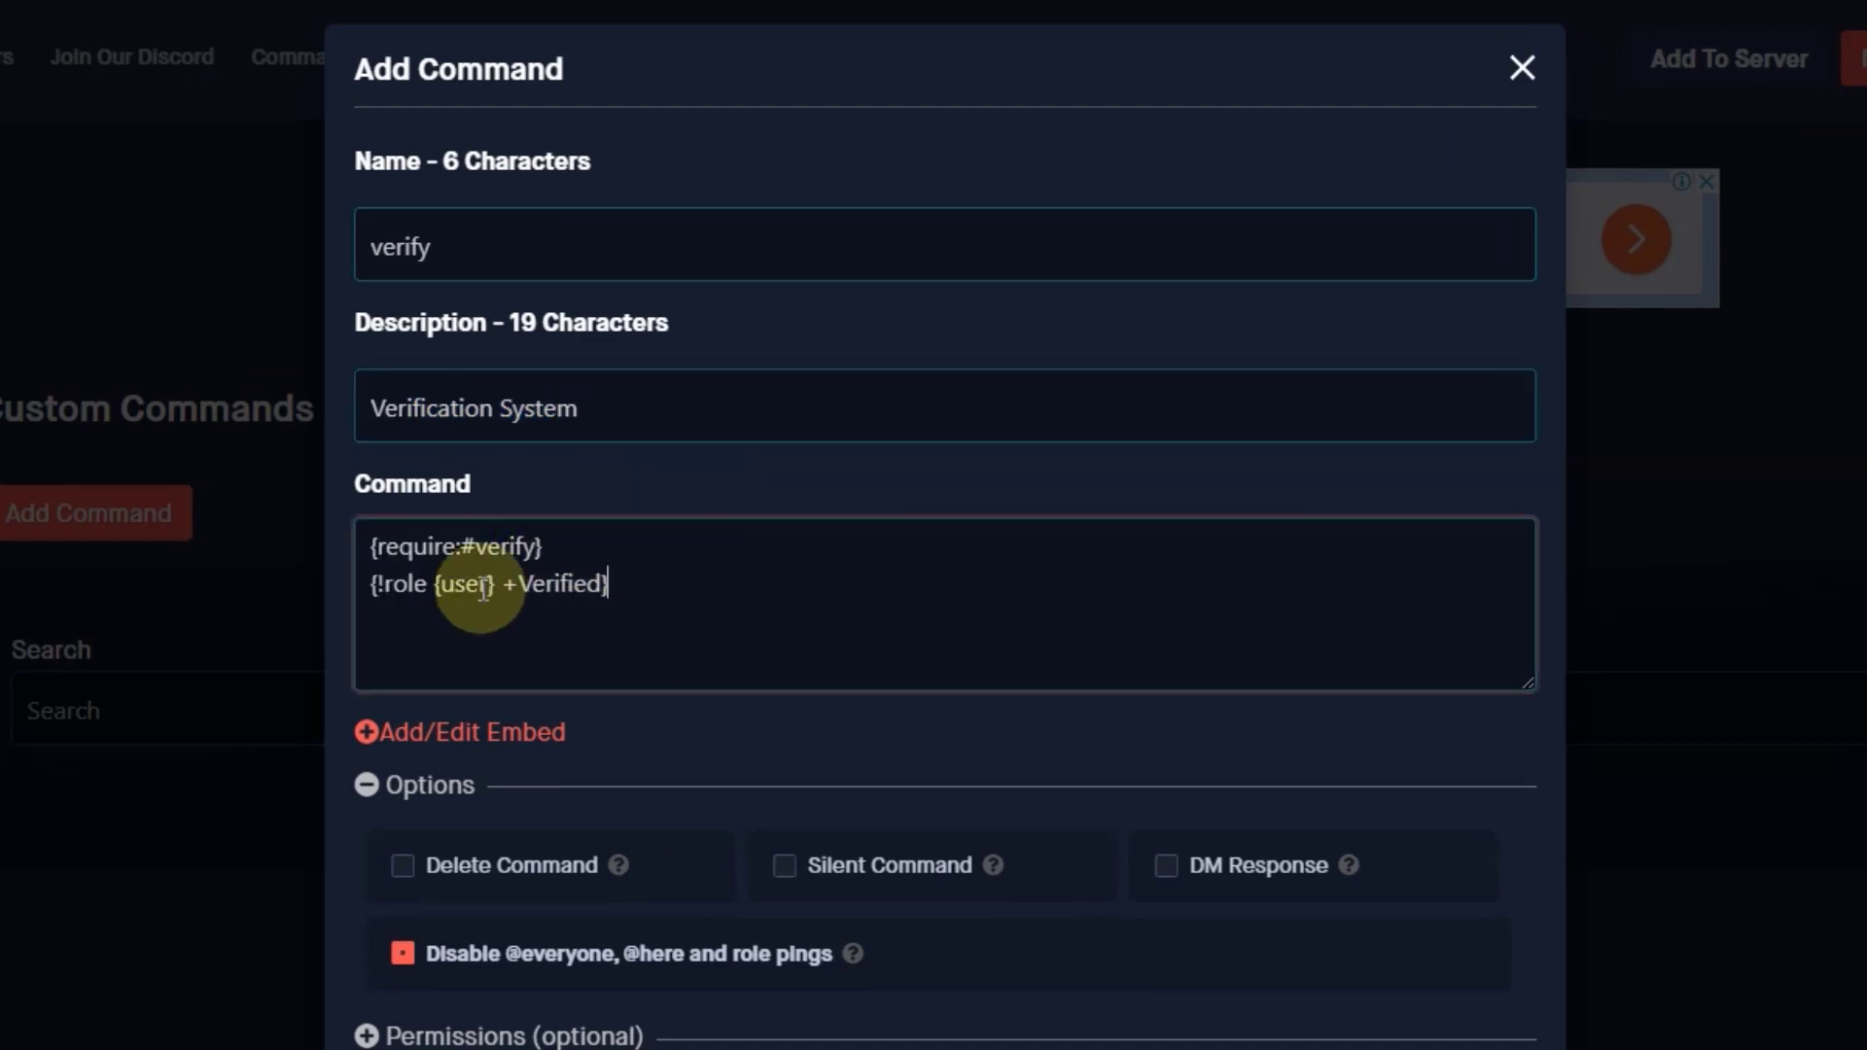
pyautogui.moveTo(671, 546); pyautogui.dragTo(366, 542)
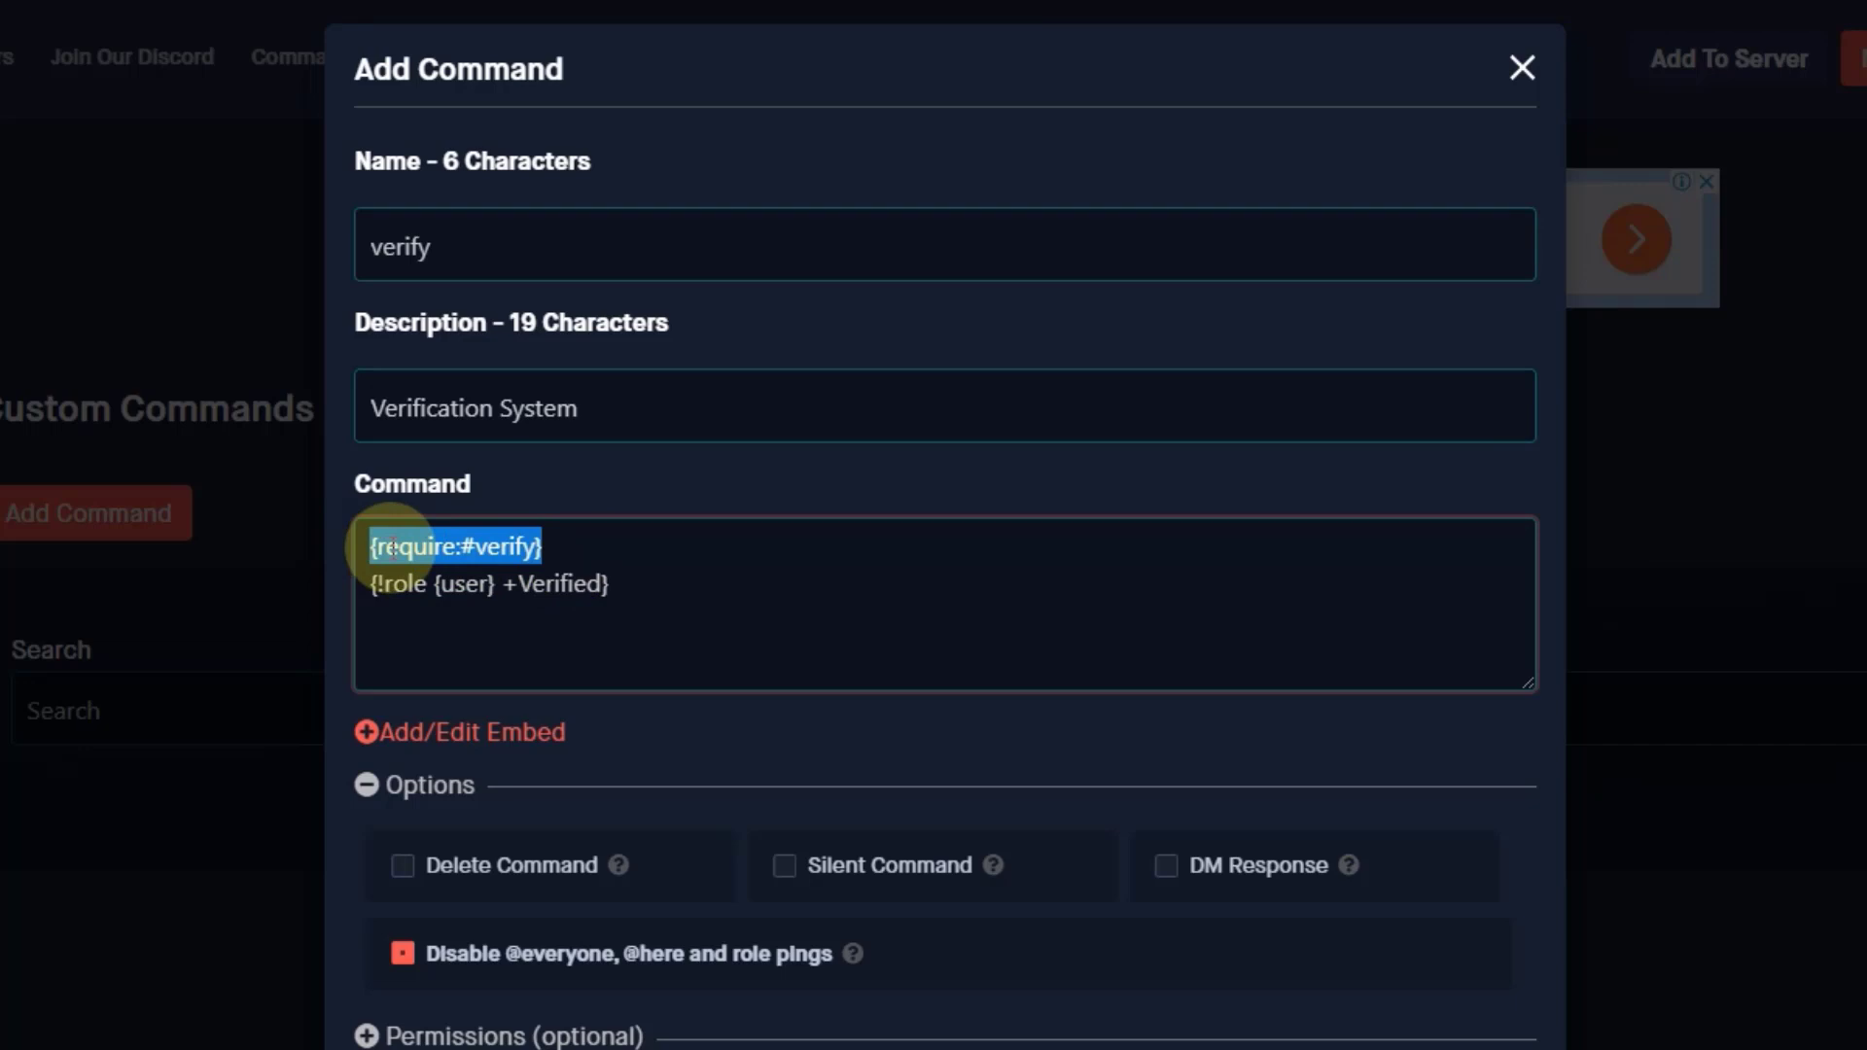
pyautogui.click(596, 530)
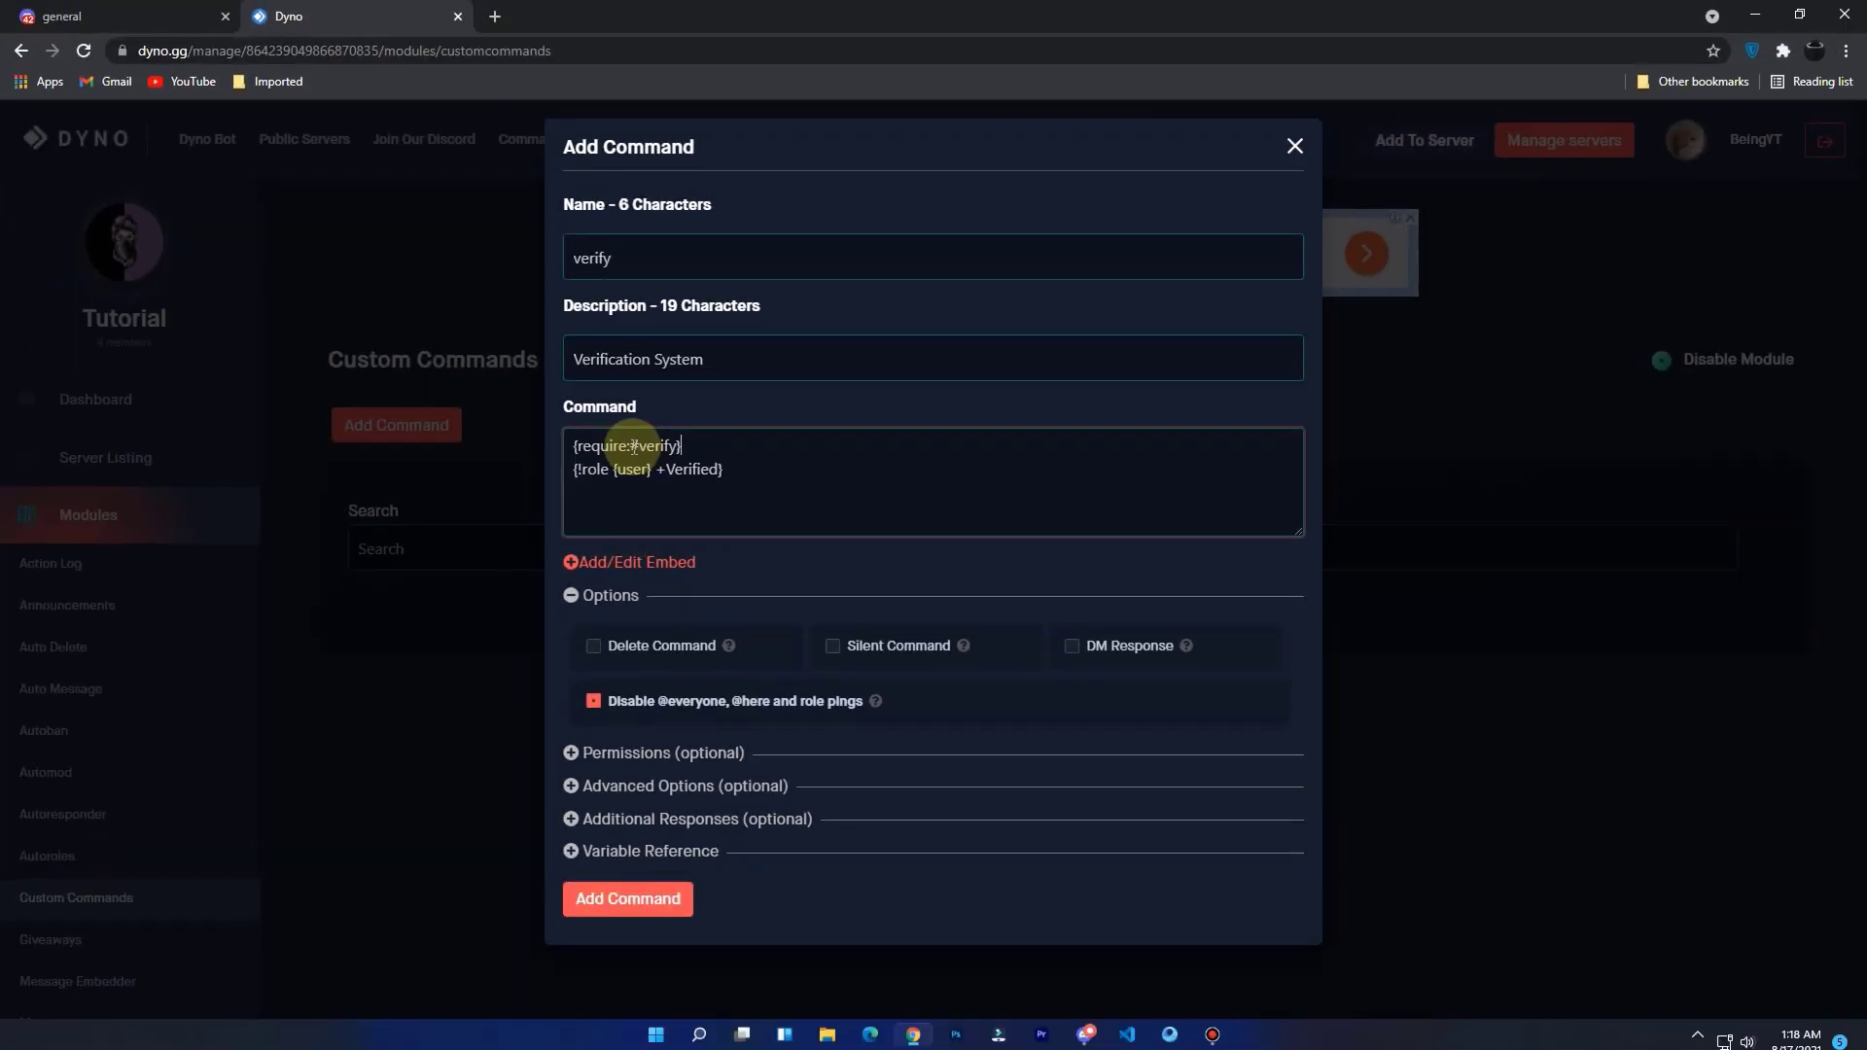
pyautogui.moveTo(633, 446); pyautogui.dragTo(676, 446)
pyautogui.click(702, 444)
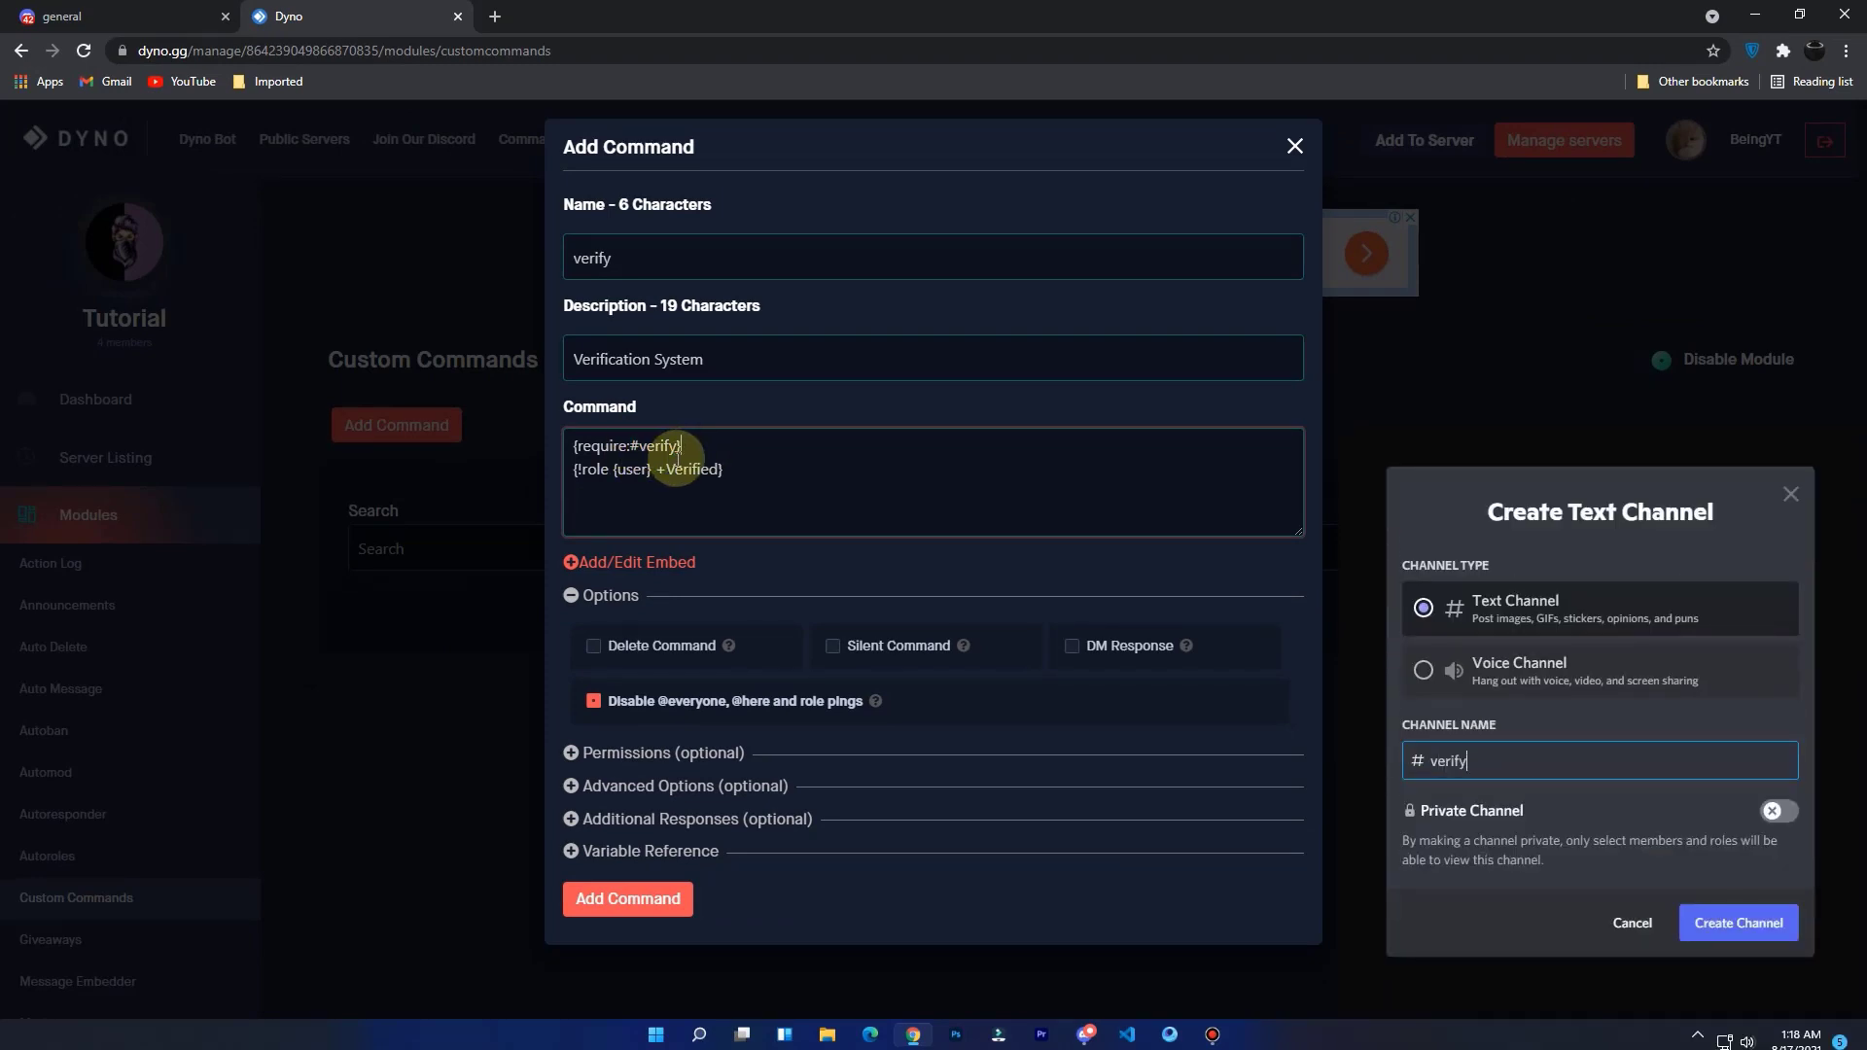
pyautogui.doubleClick(658, 445)
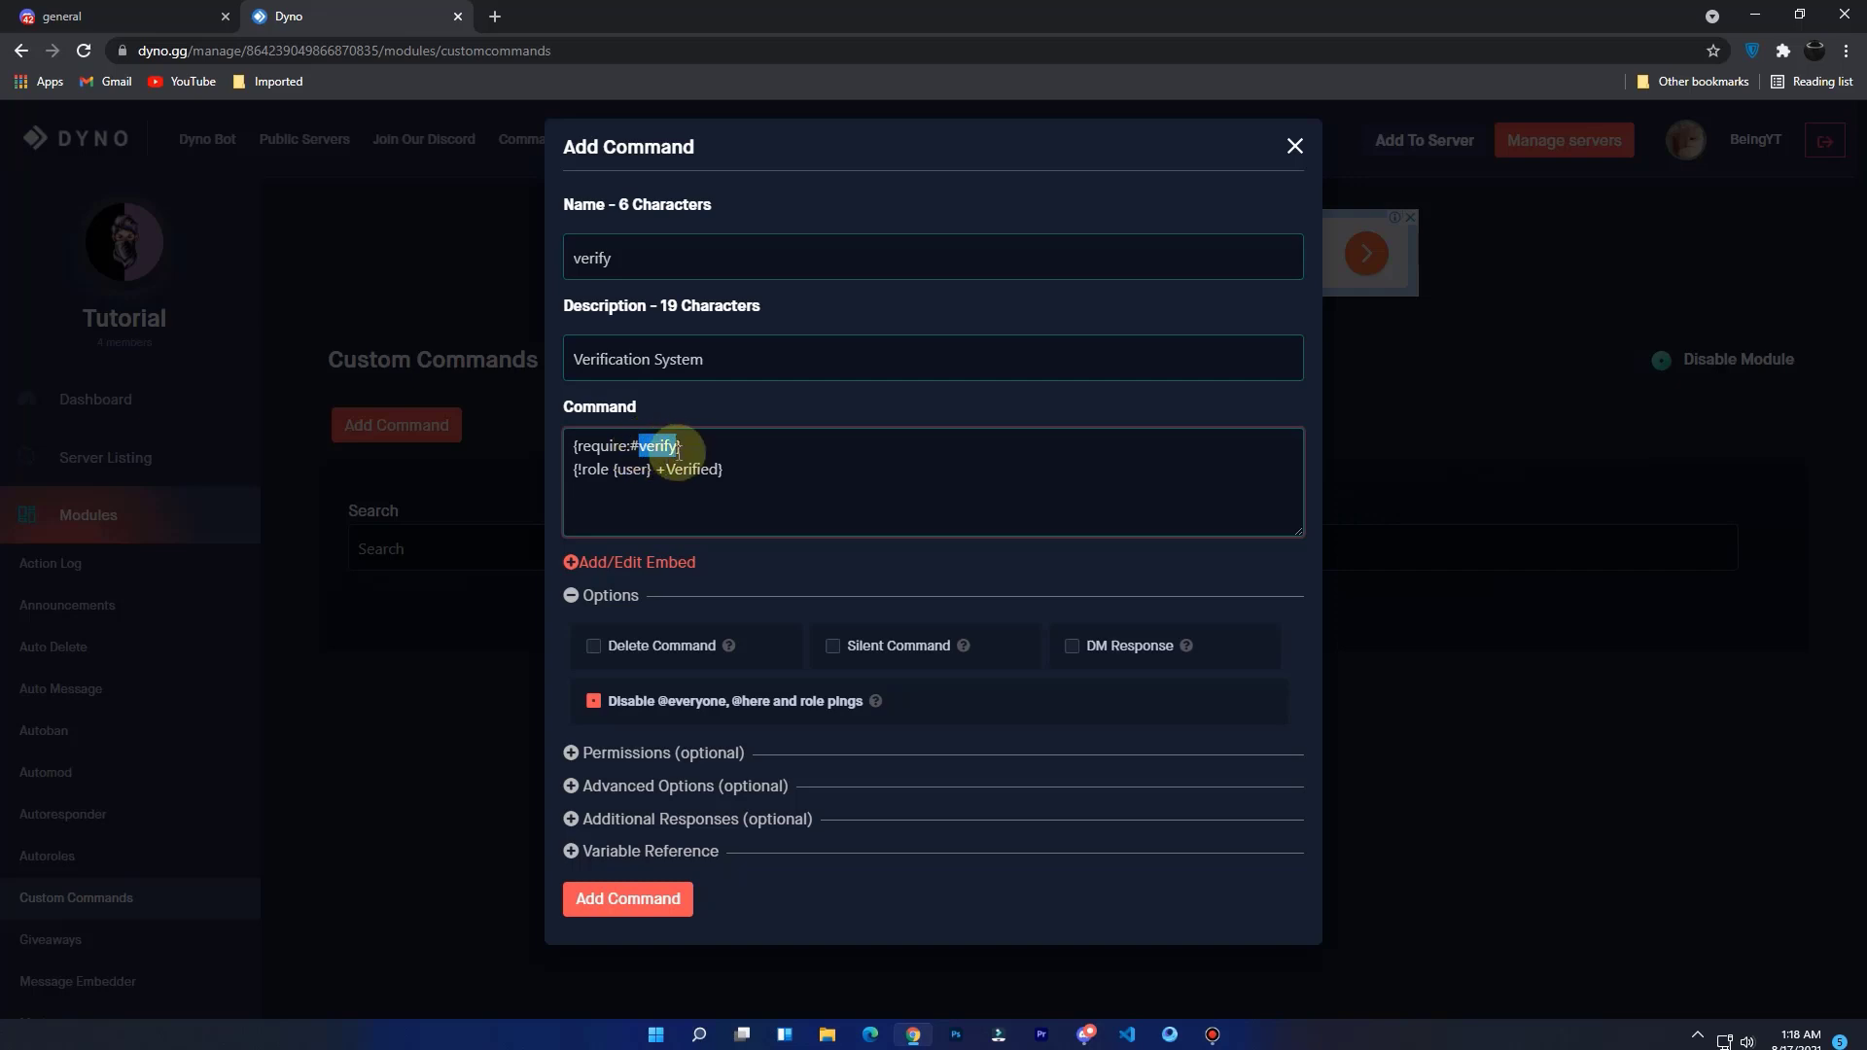
pyautogui.click(642, 448)
pyautogui.doubleClick(642, 446)
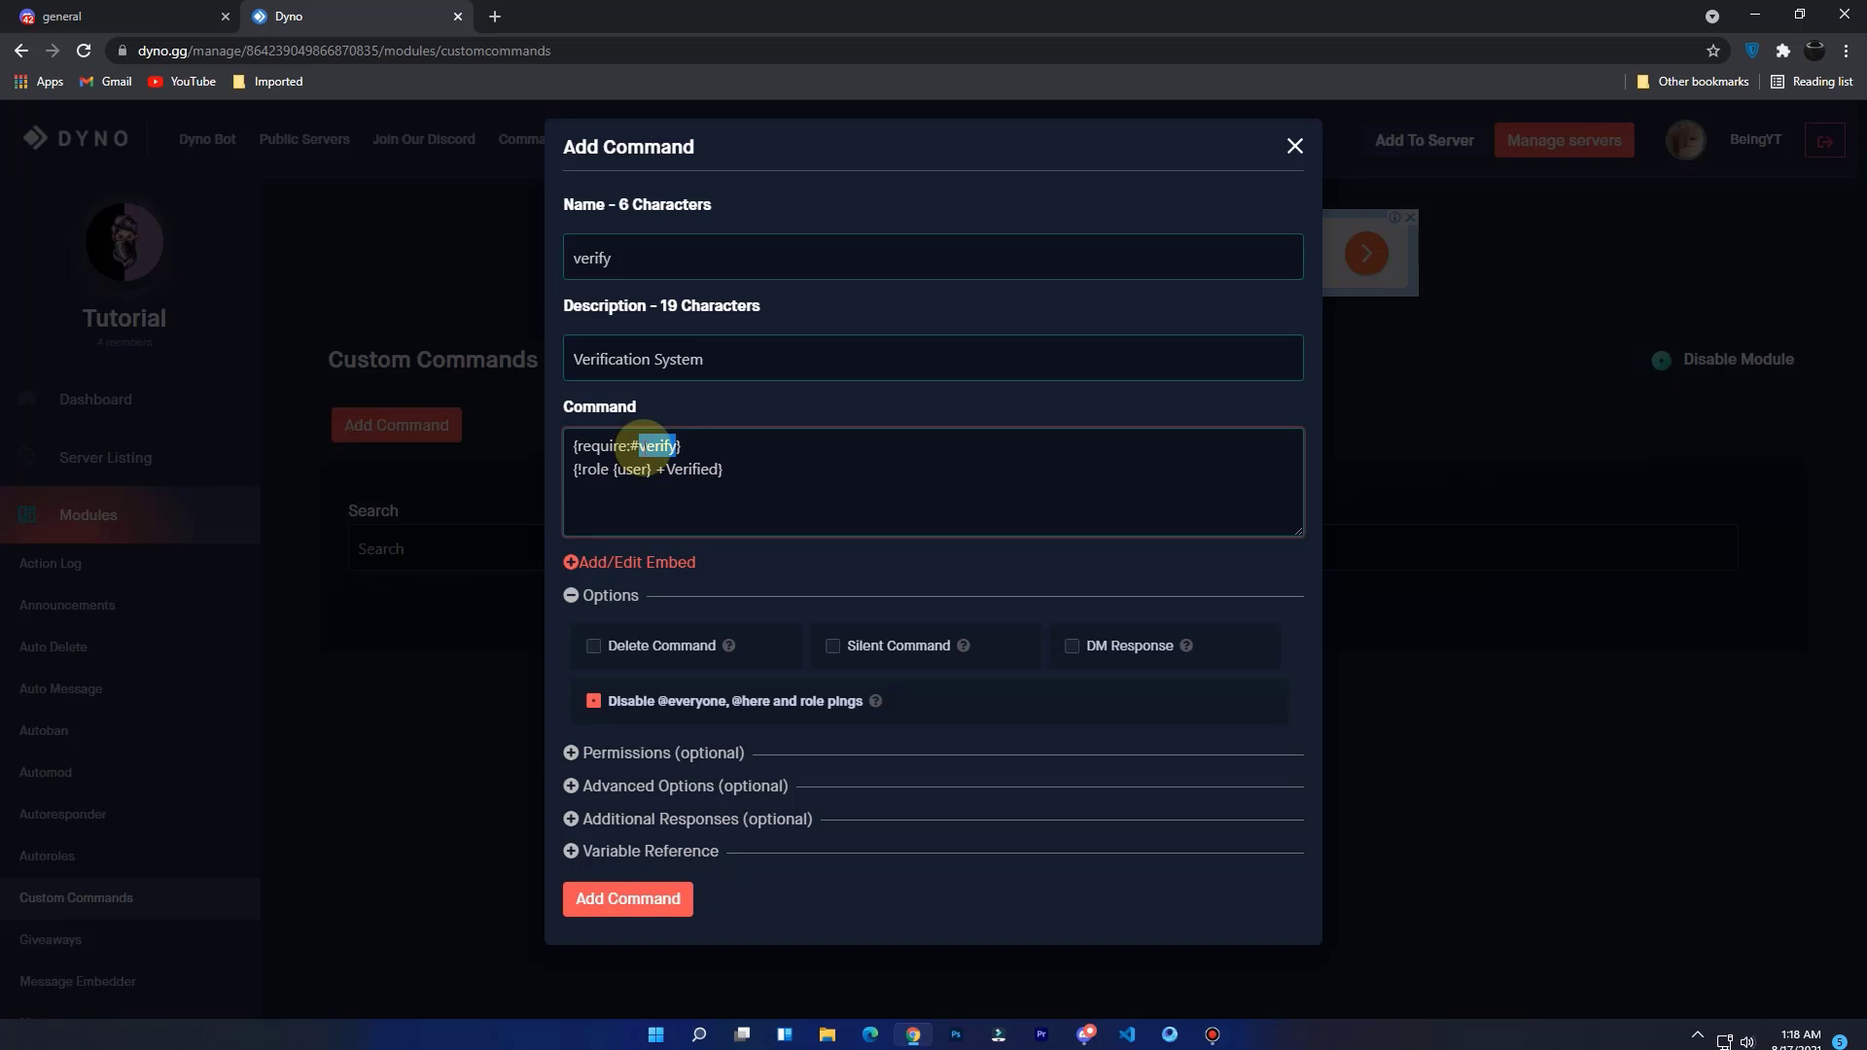
pyautogui.click(697, 449)
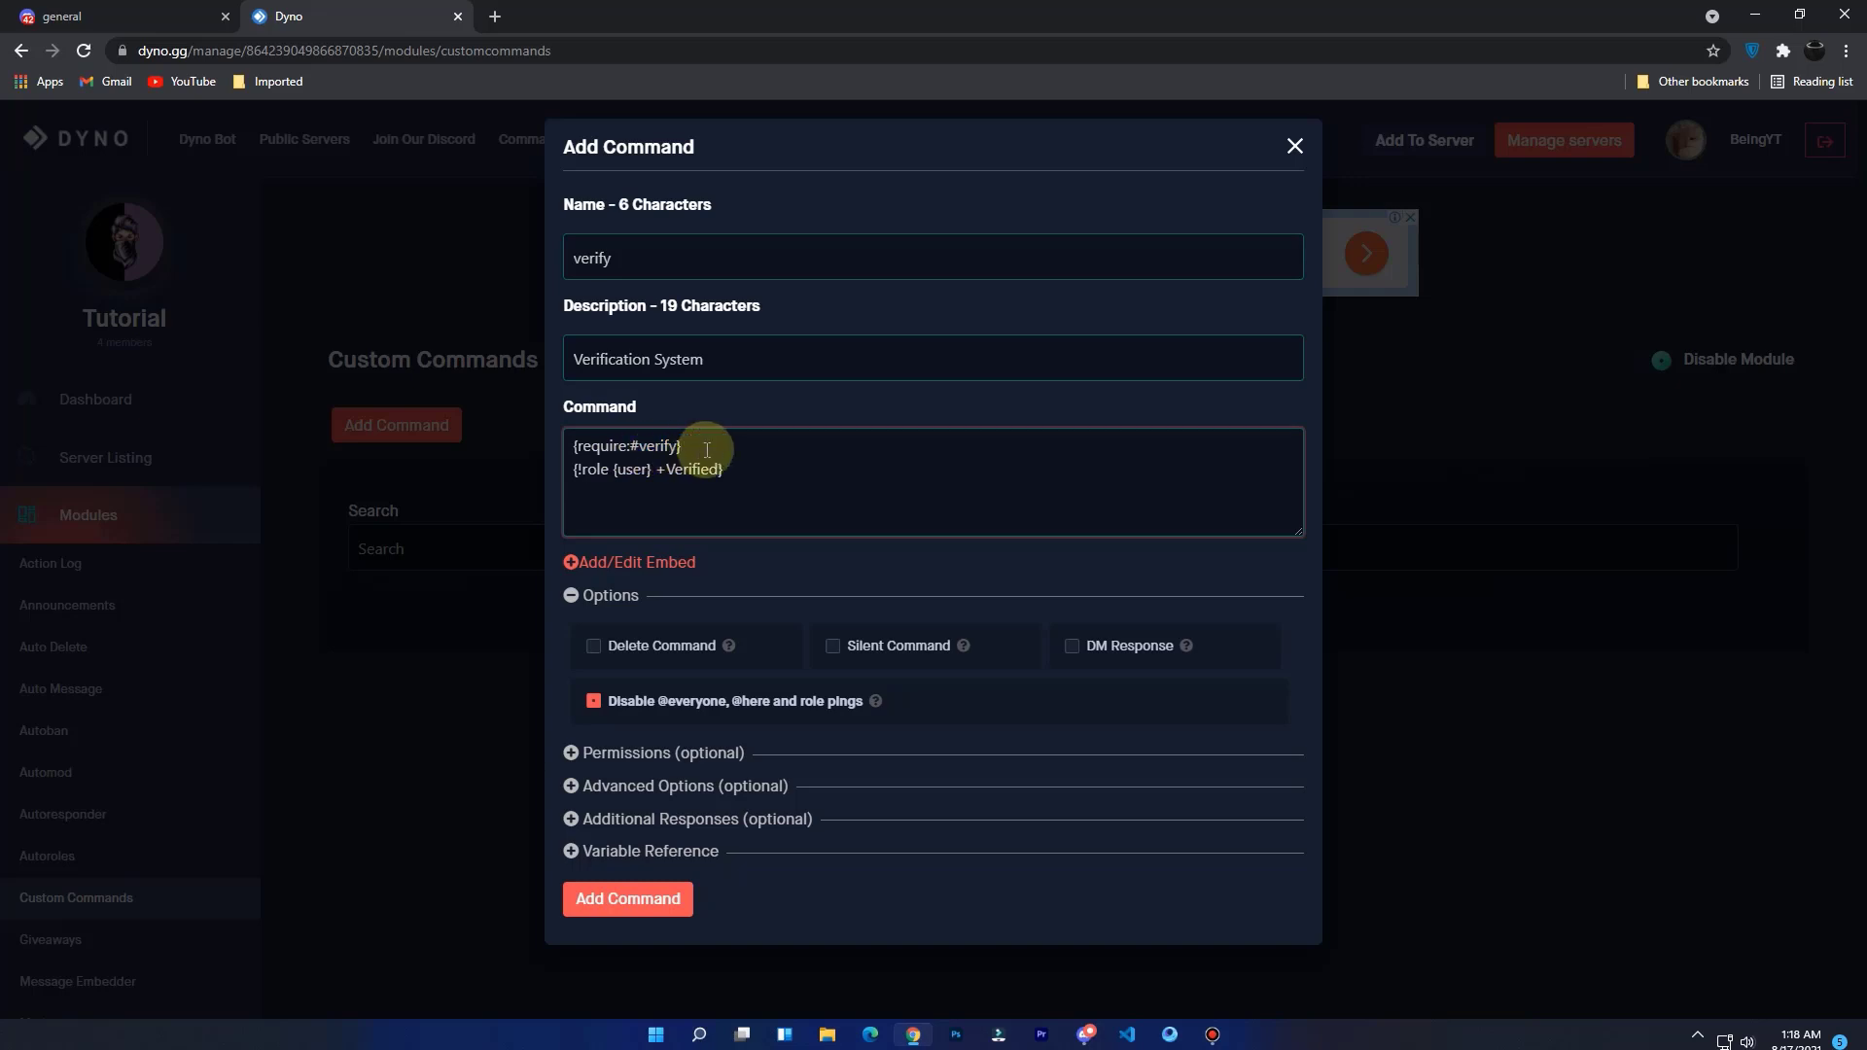
pyautogui.moveTo(669, 471); pyautogui.dragTo(721, 471)
pyautogui.write('Verified')
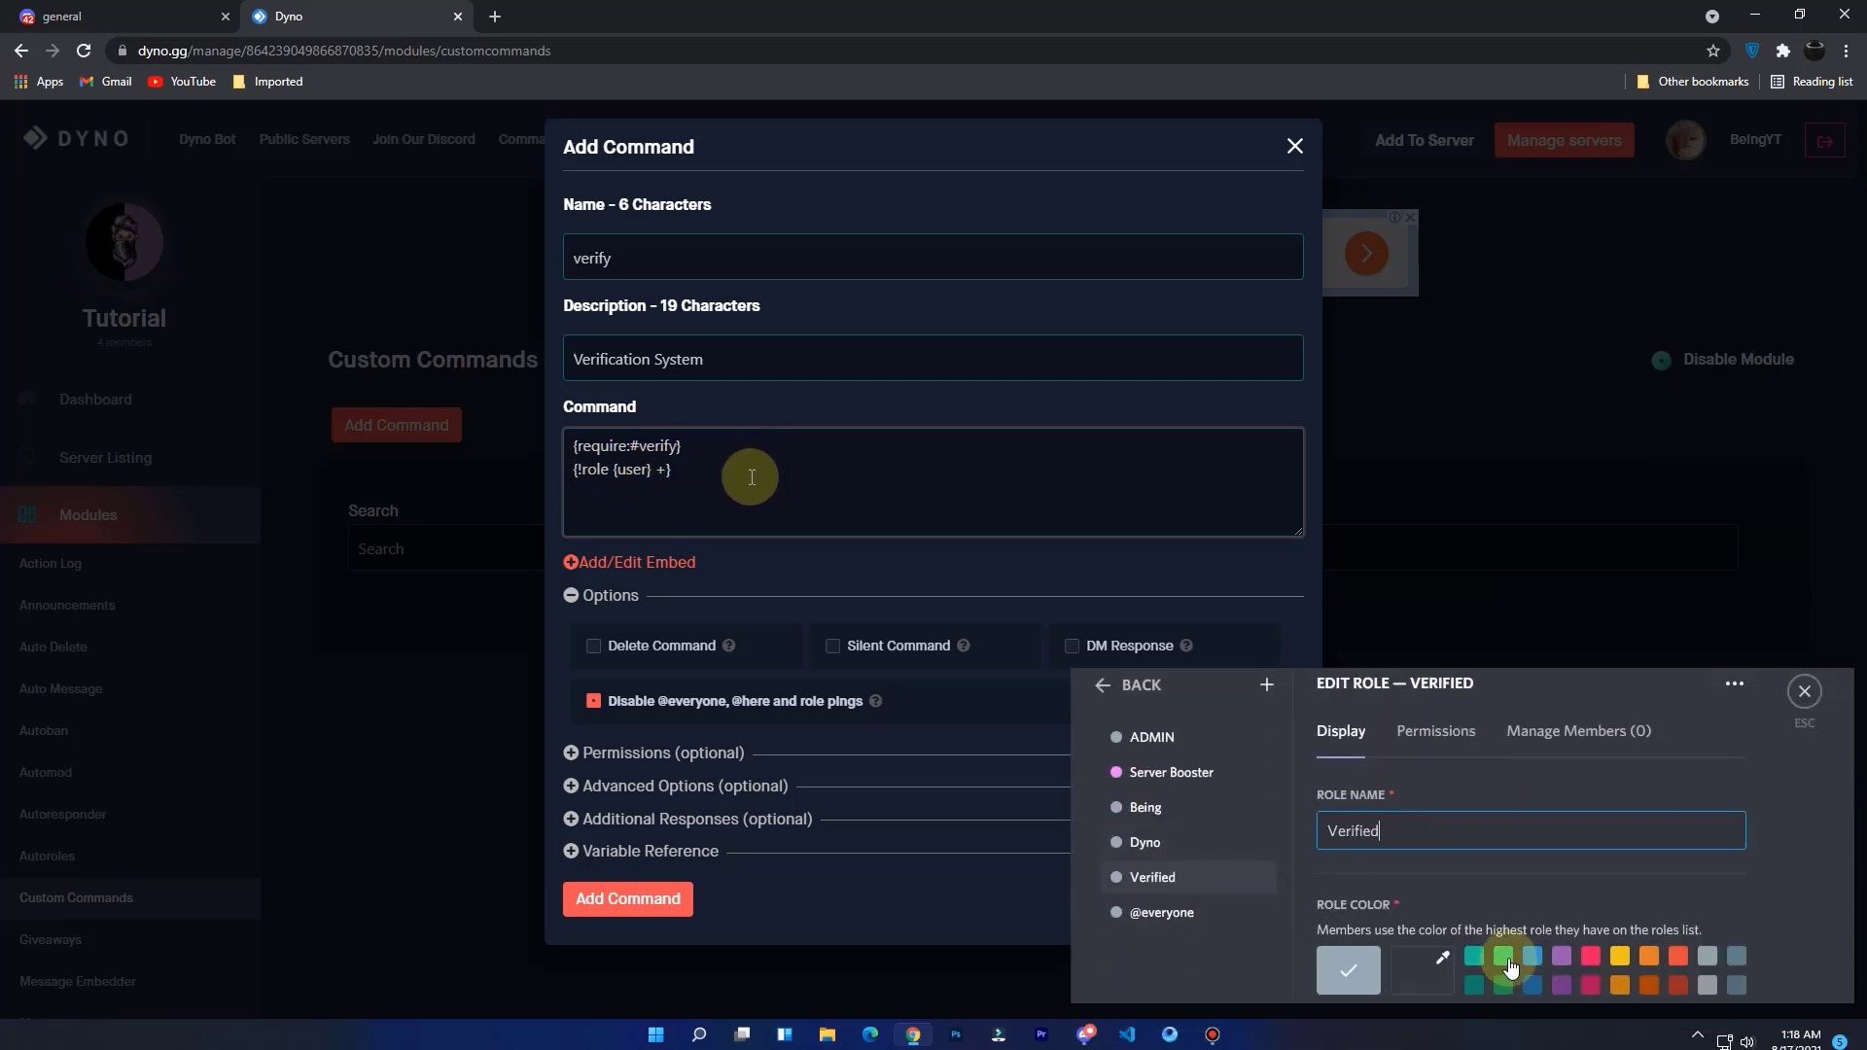
pyautogui.write('Member')
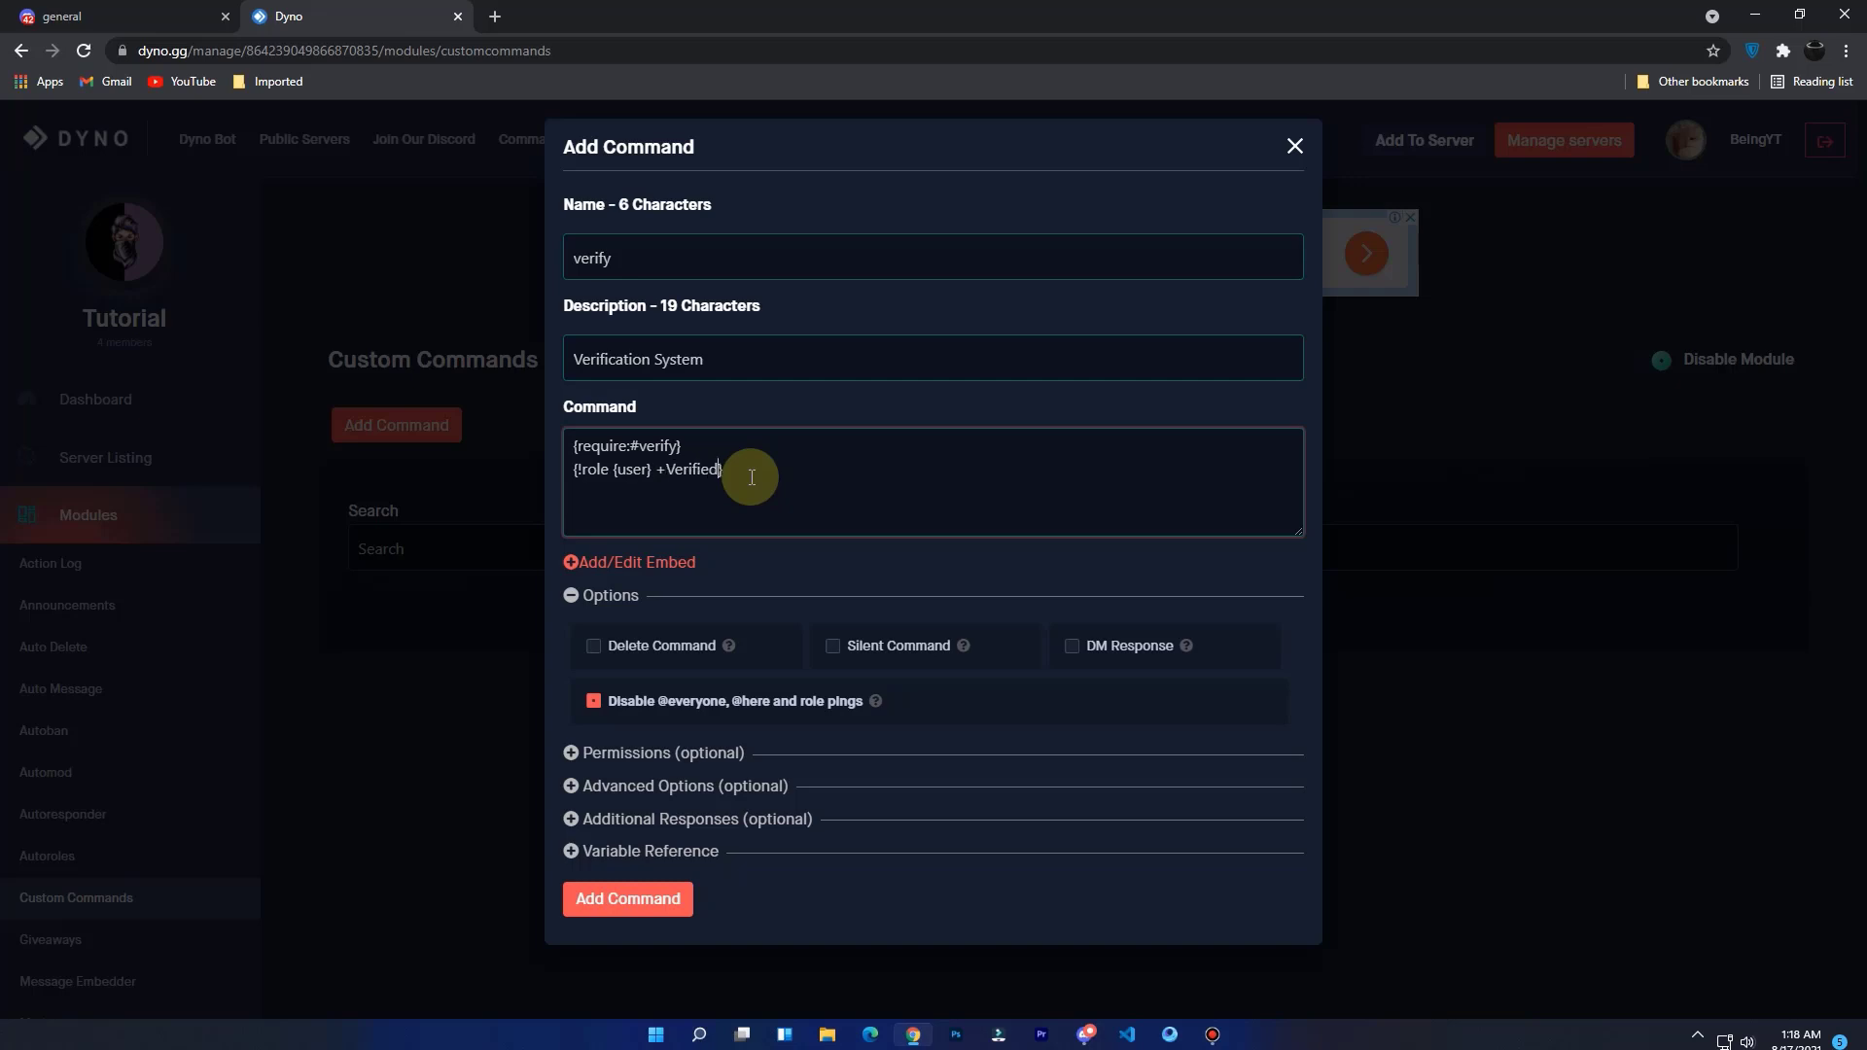
pyautogui.click(627, 897)
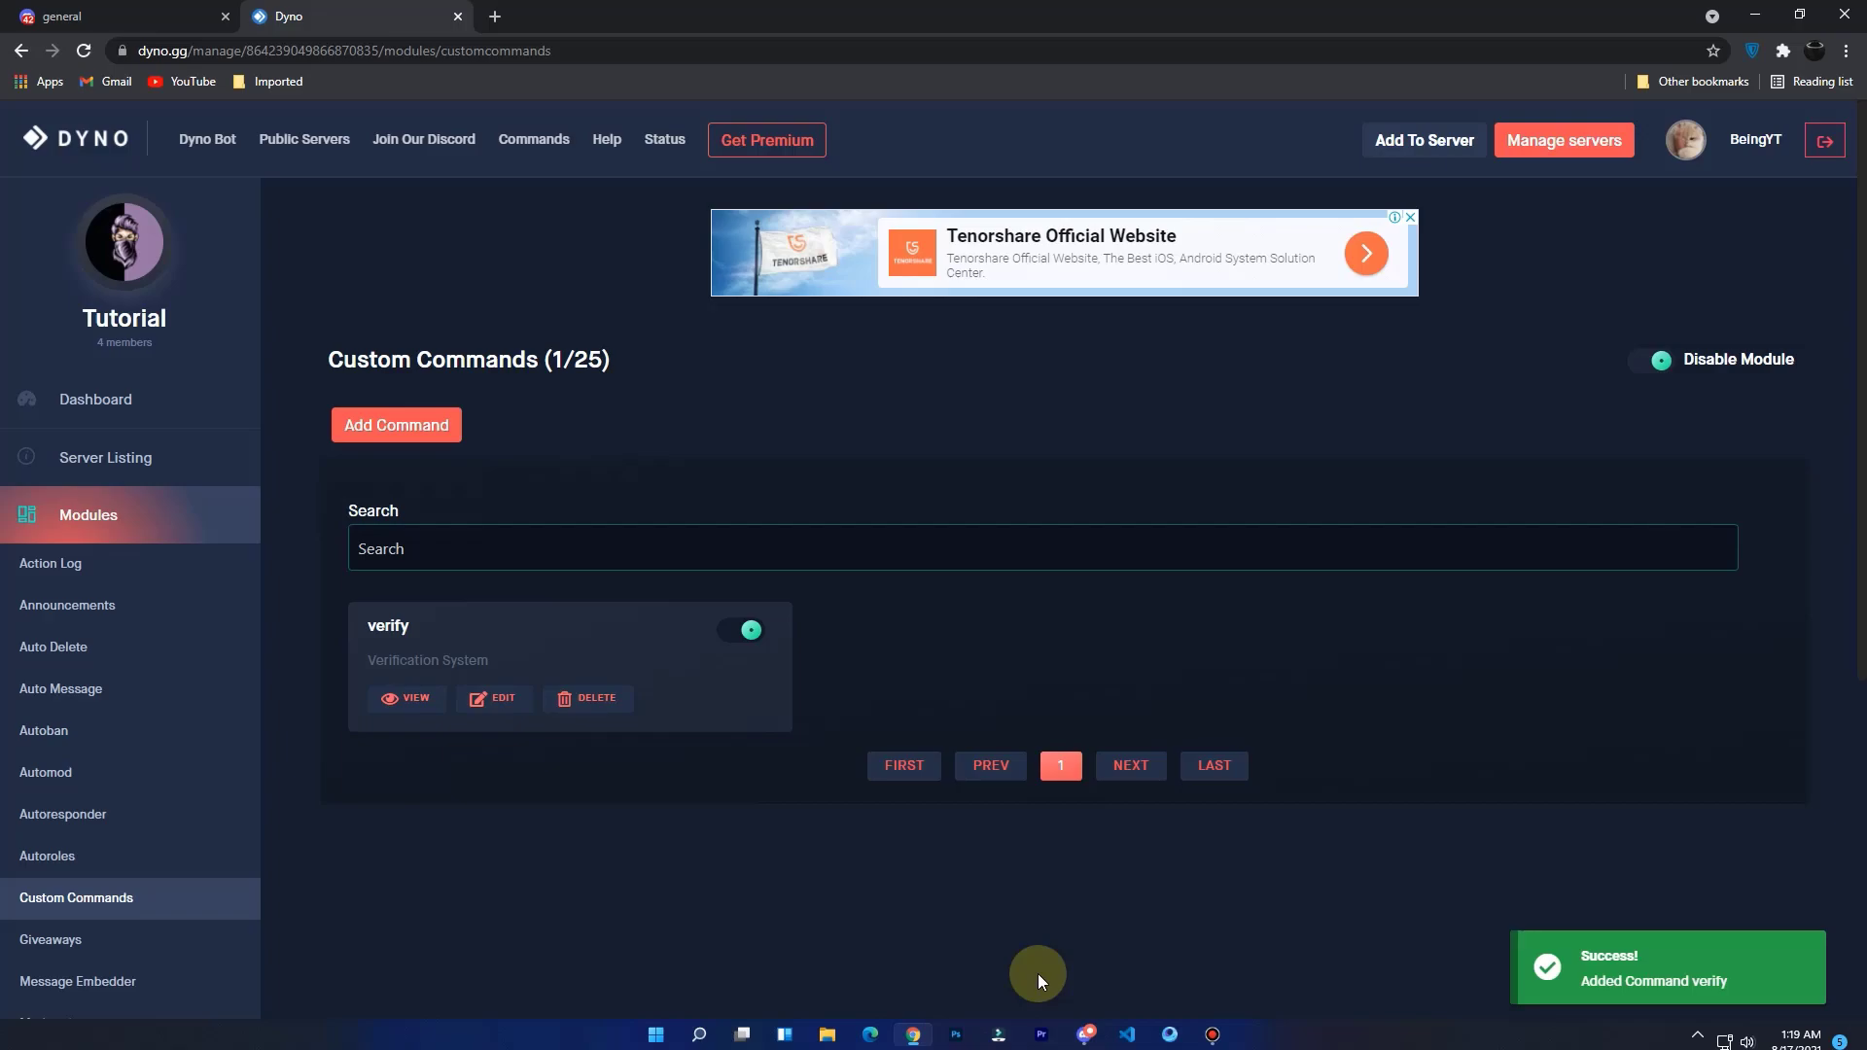
# Send ?verify in the #verify channel
pyautogui.click(1081, 1033)
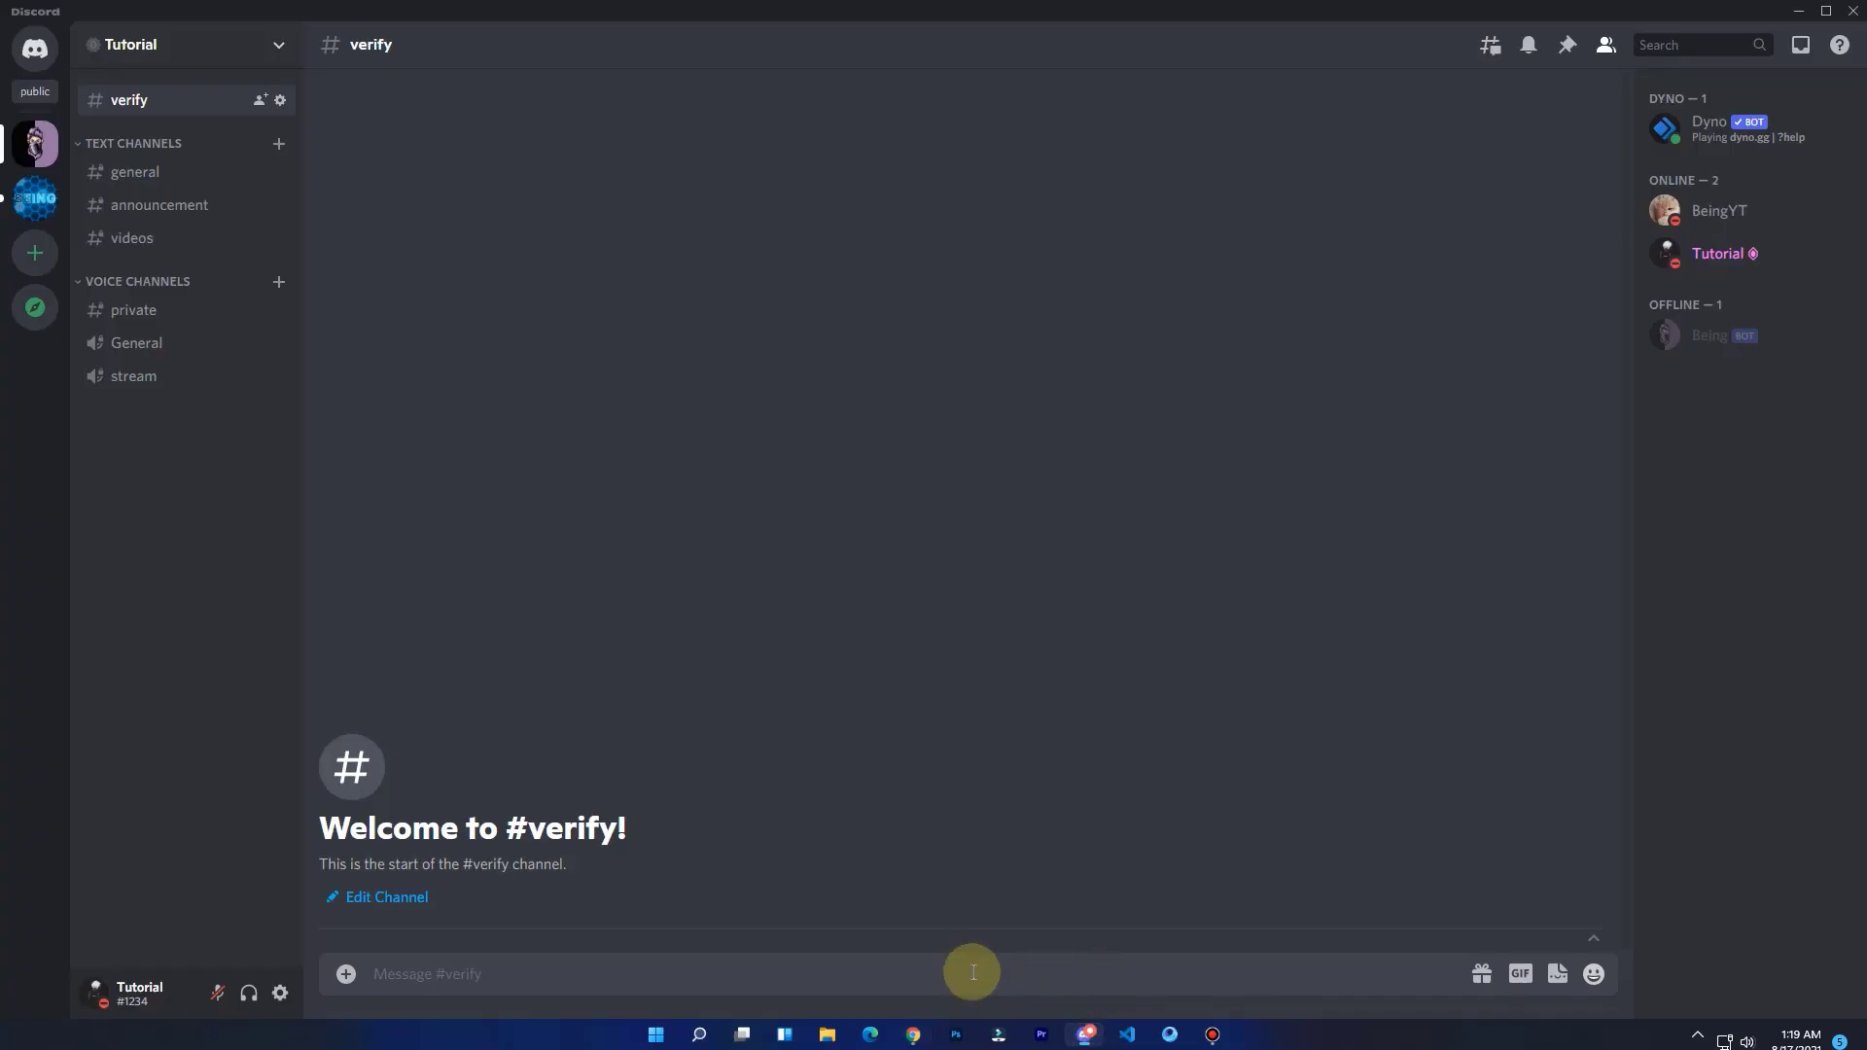
pyautogui.click(629, 975)
pyautogui.write('ify')
pyautogui.press('Return')
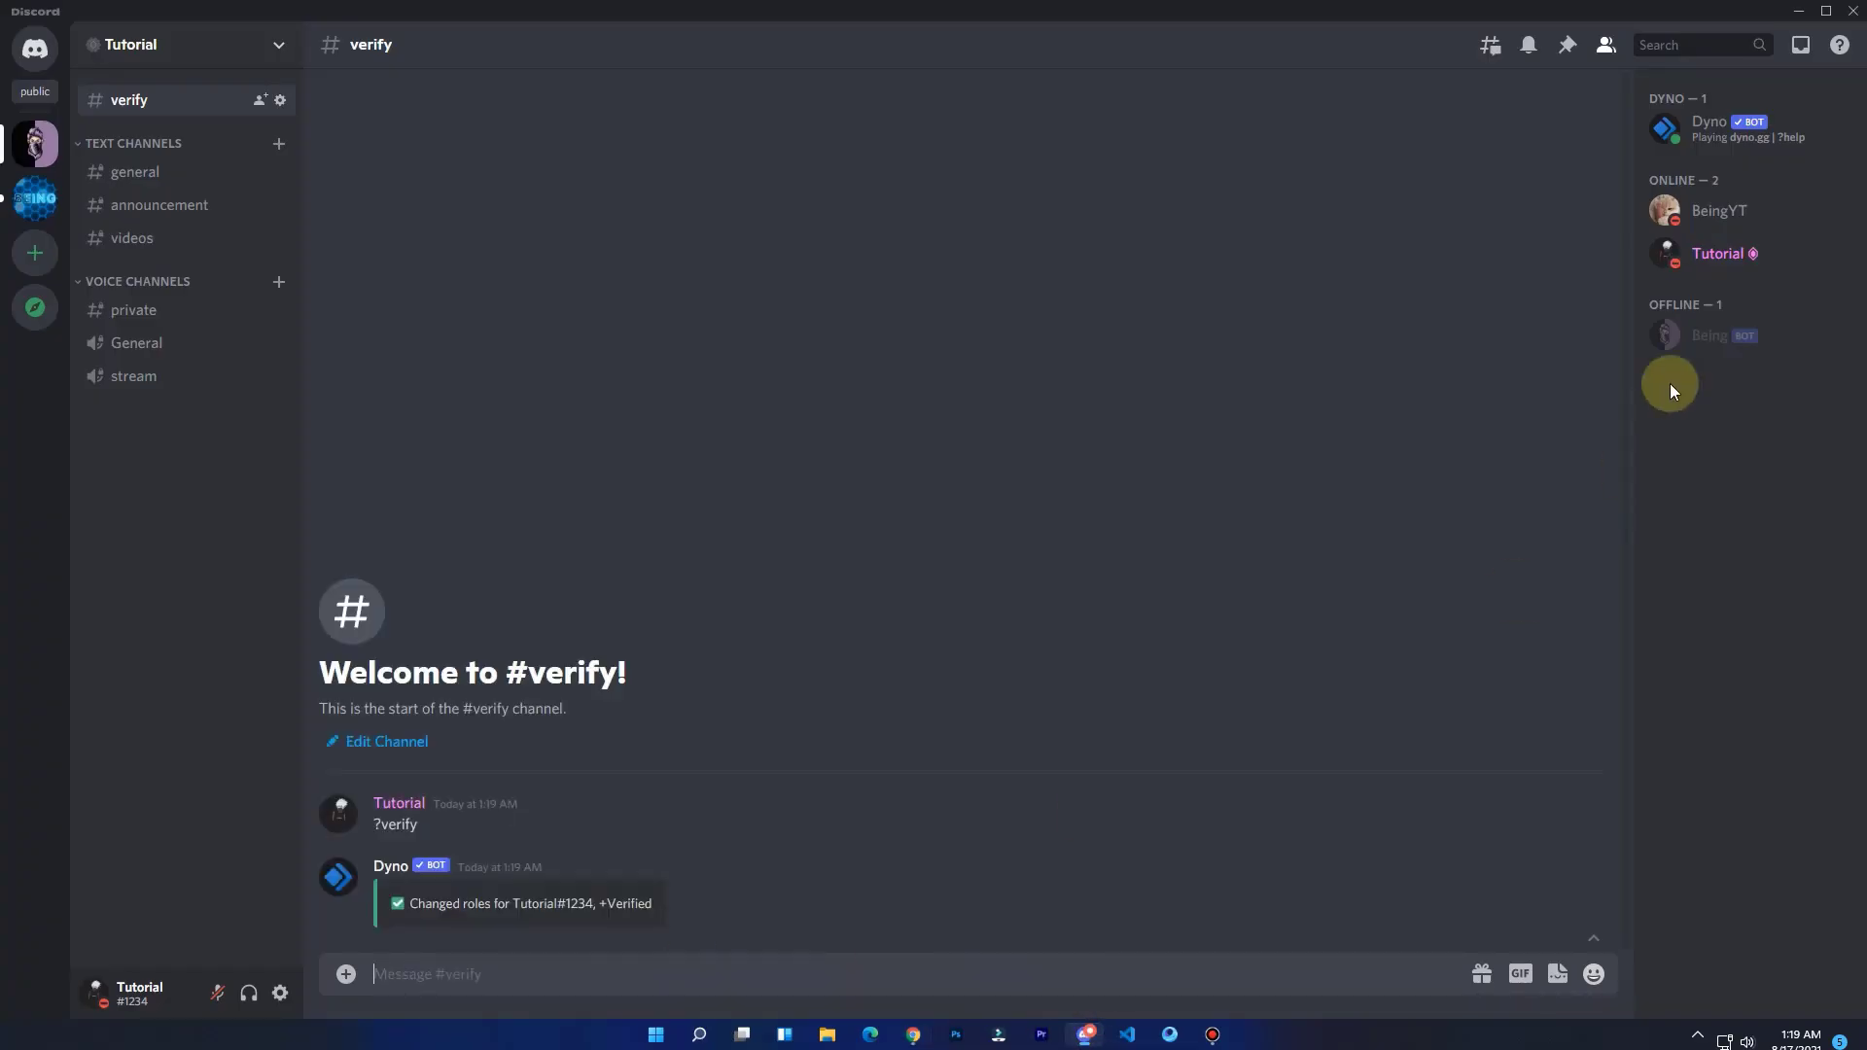
# Check the Tutorial member's profile for the Verified role
pyautogui.click(1730, 252)
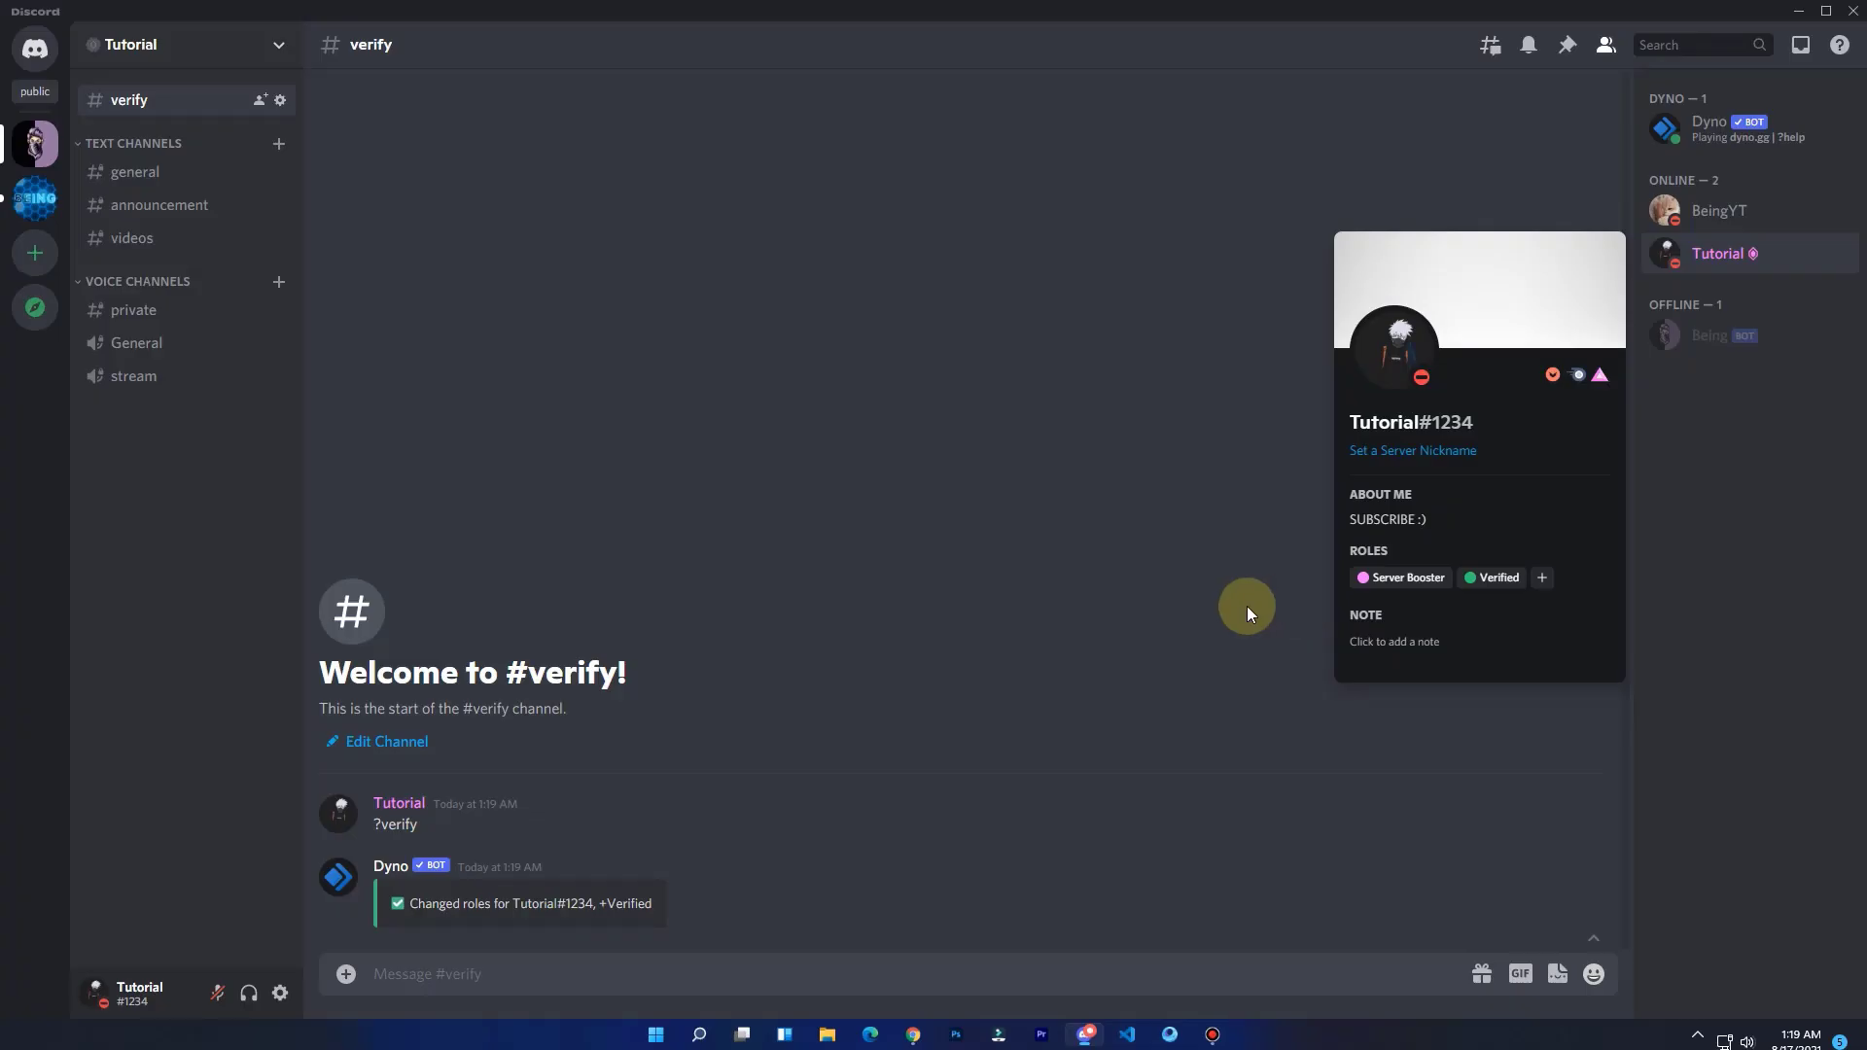
pyautogui.click(1245, 605)
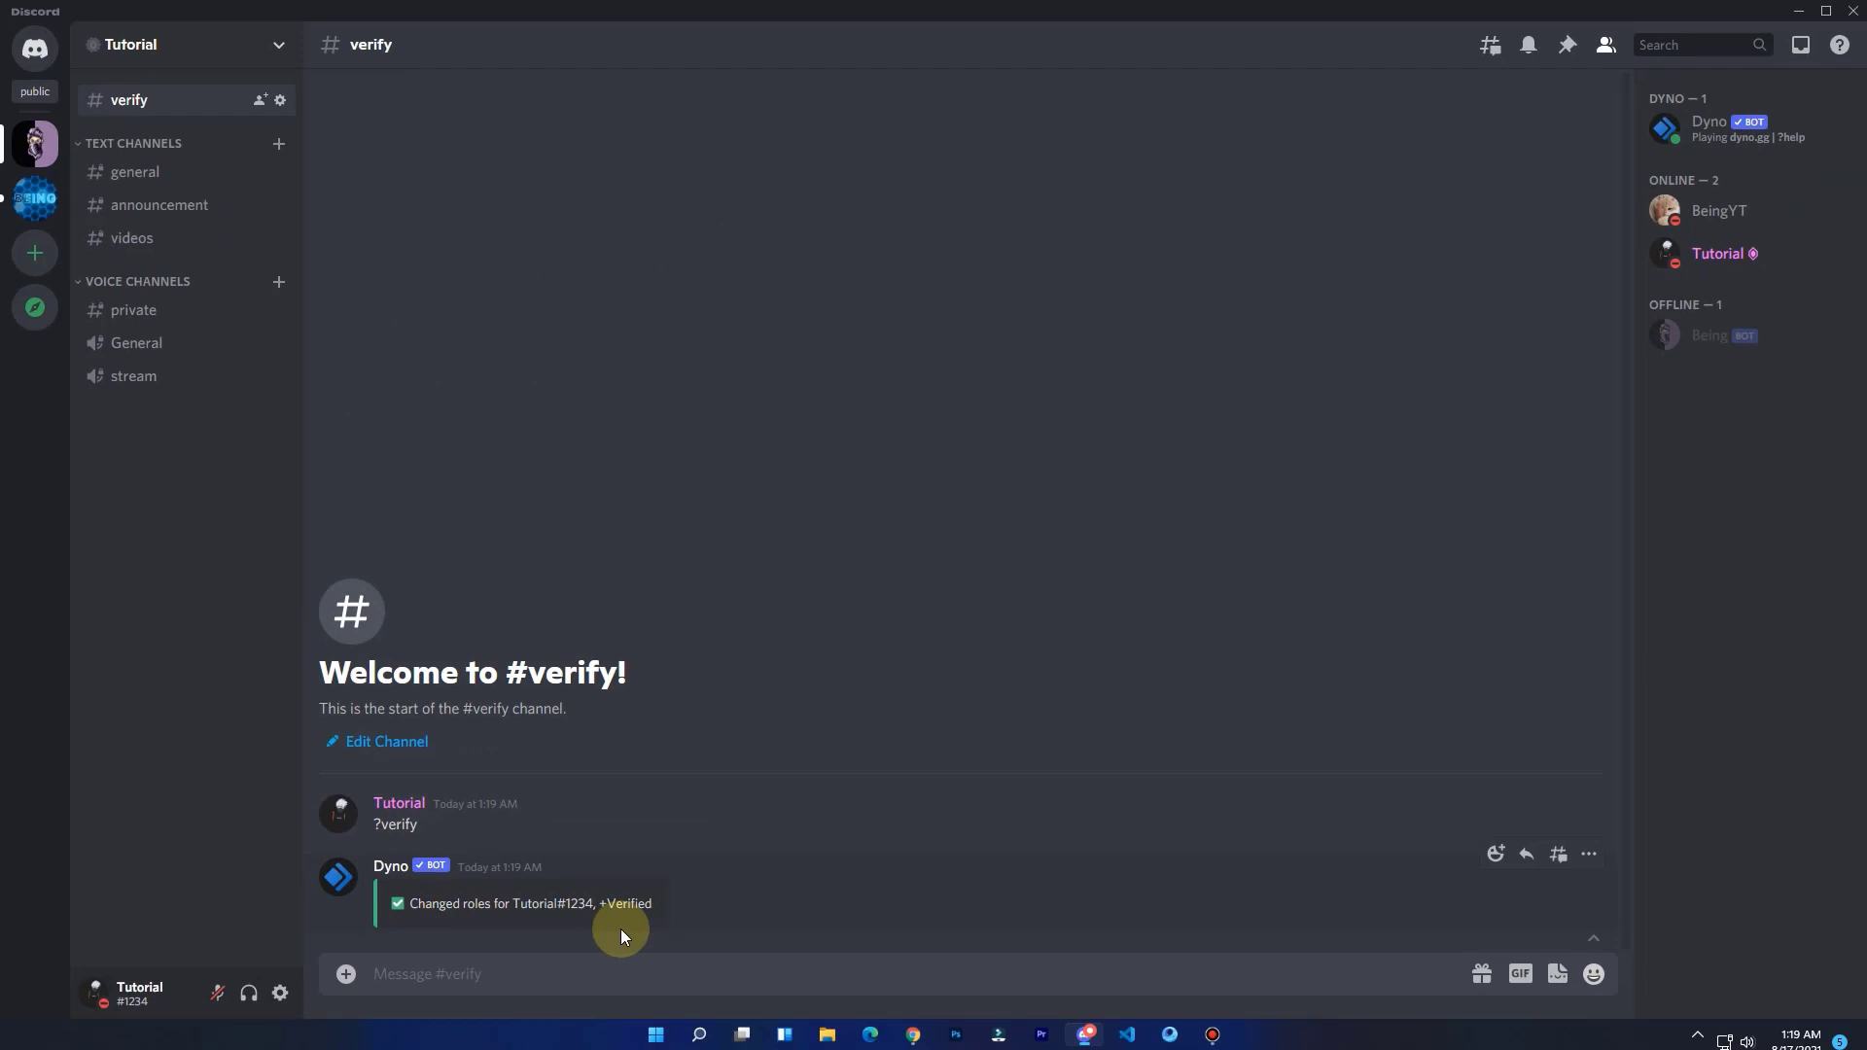
pyautogui.click(586, 969)
# Enable Delete Command and Silent Command on the verify command and save it
pyautogui.click(914, 1035)
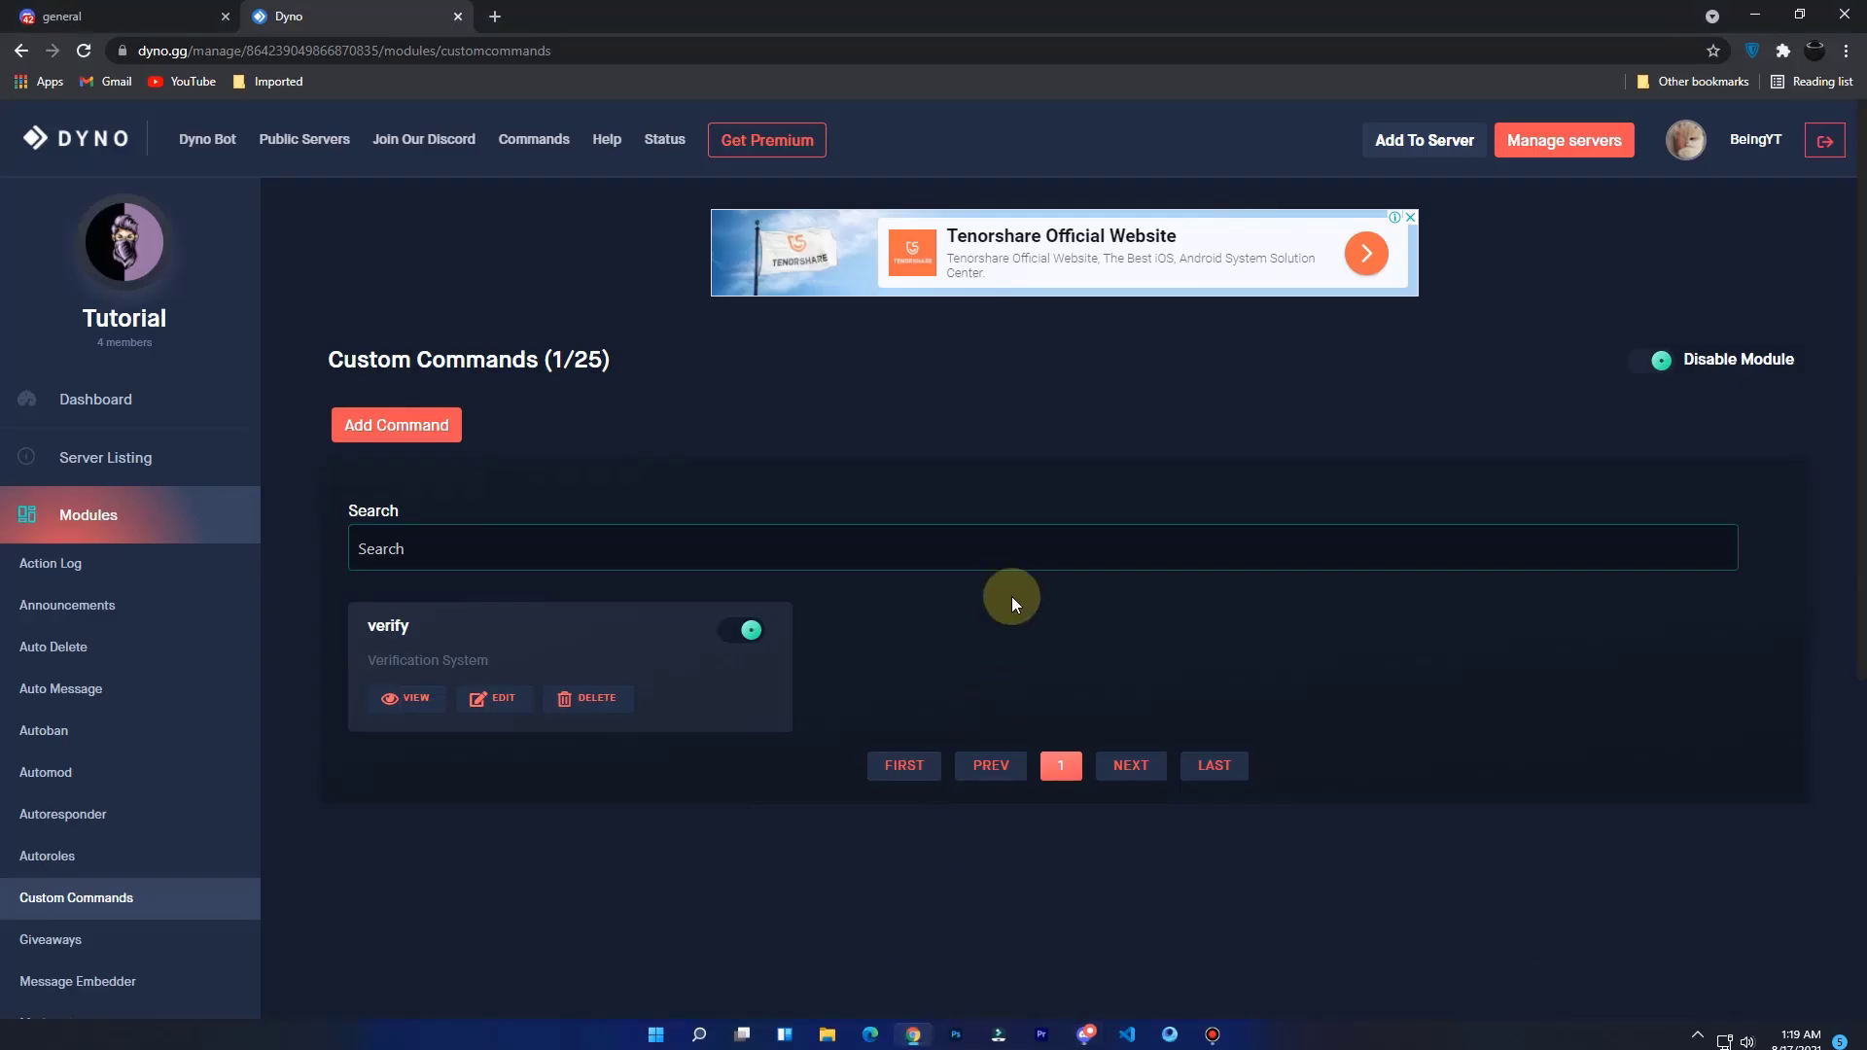
pyautogui.click(495, 692)
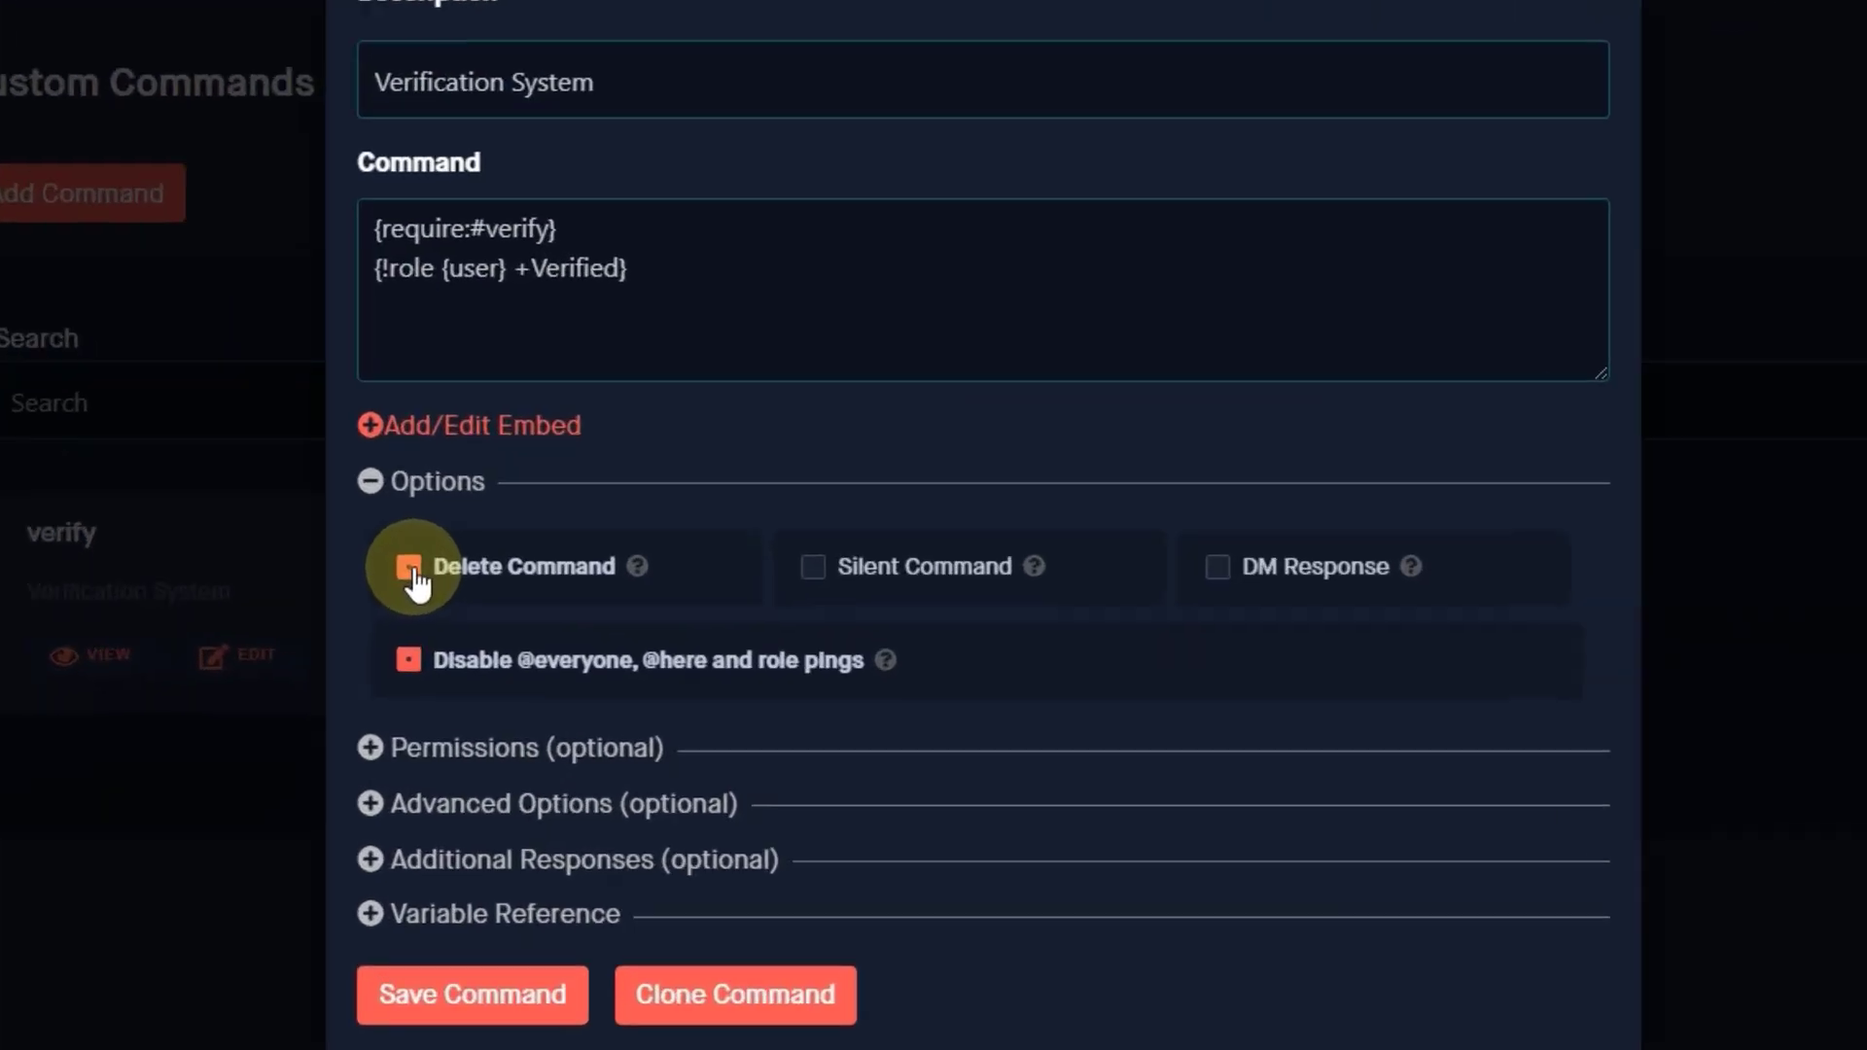
pyautogui.click(592, 647)
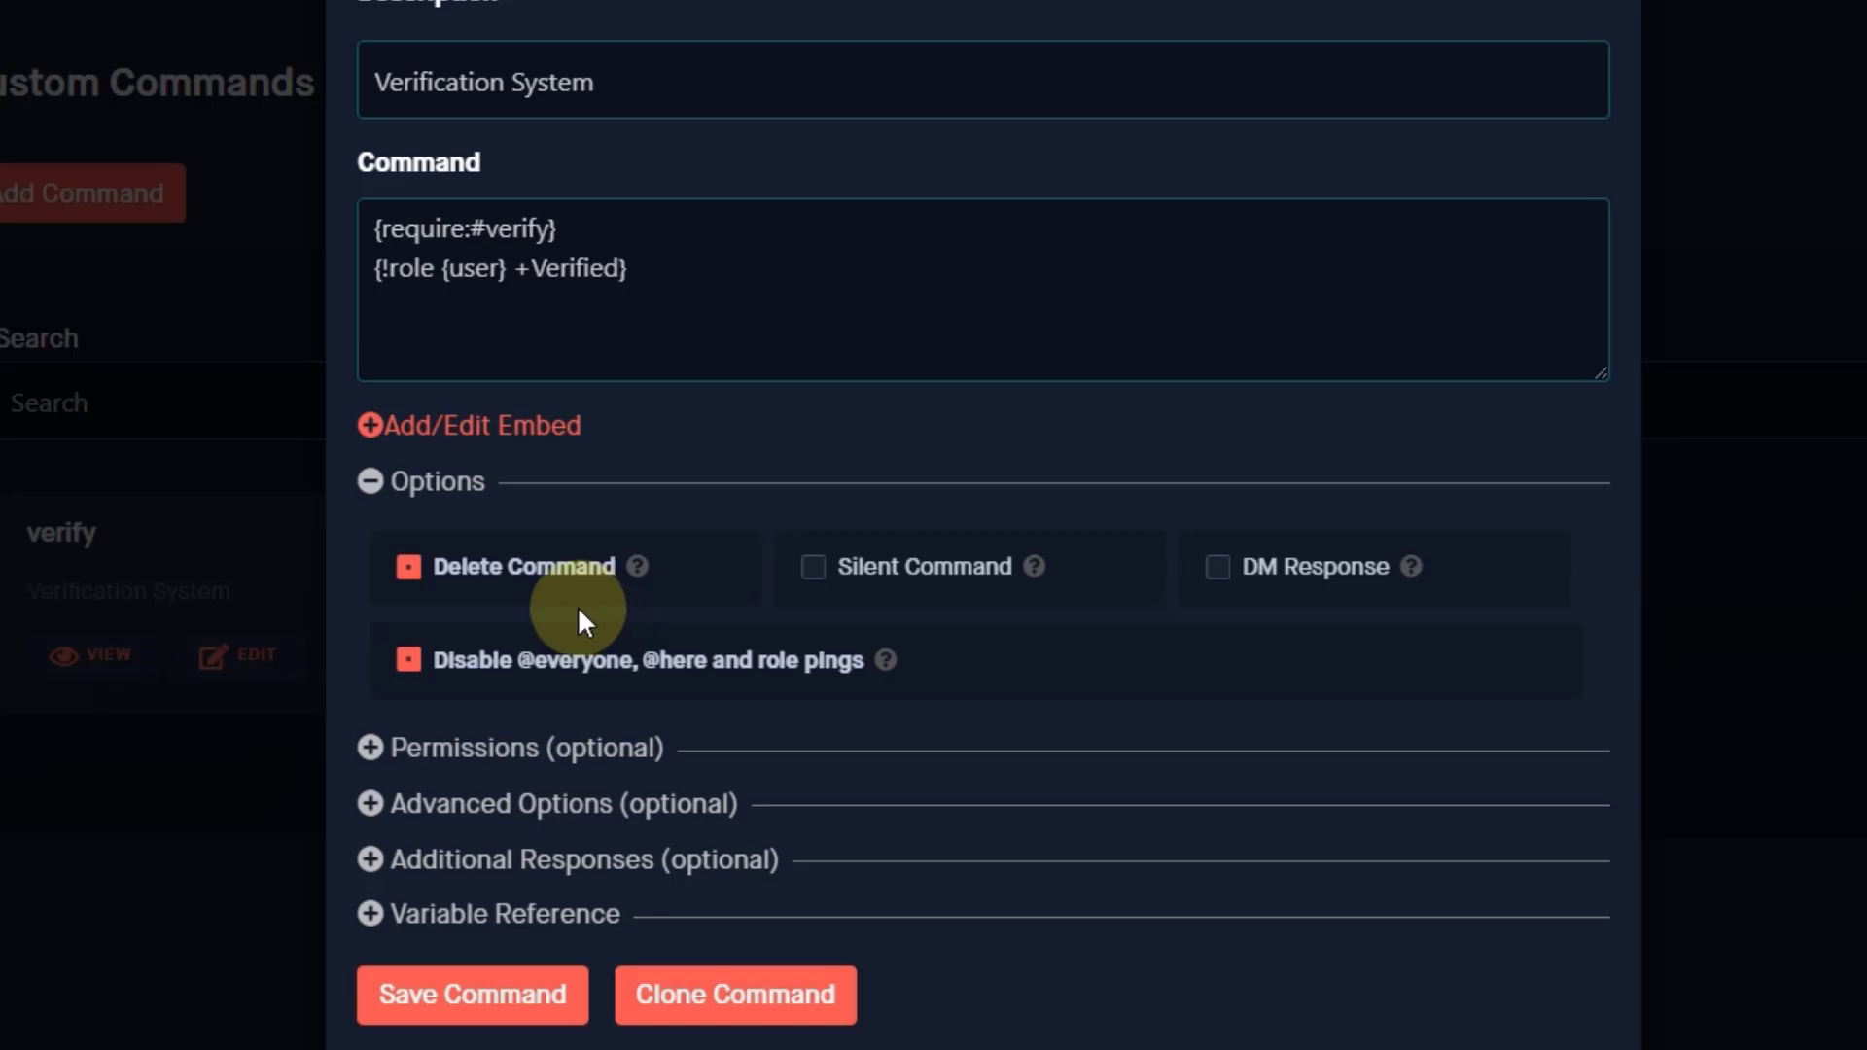
pyautogui.click(817, 581)
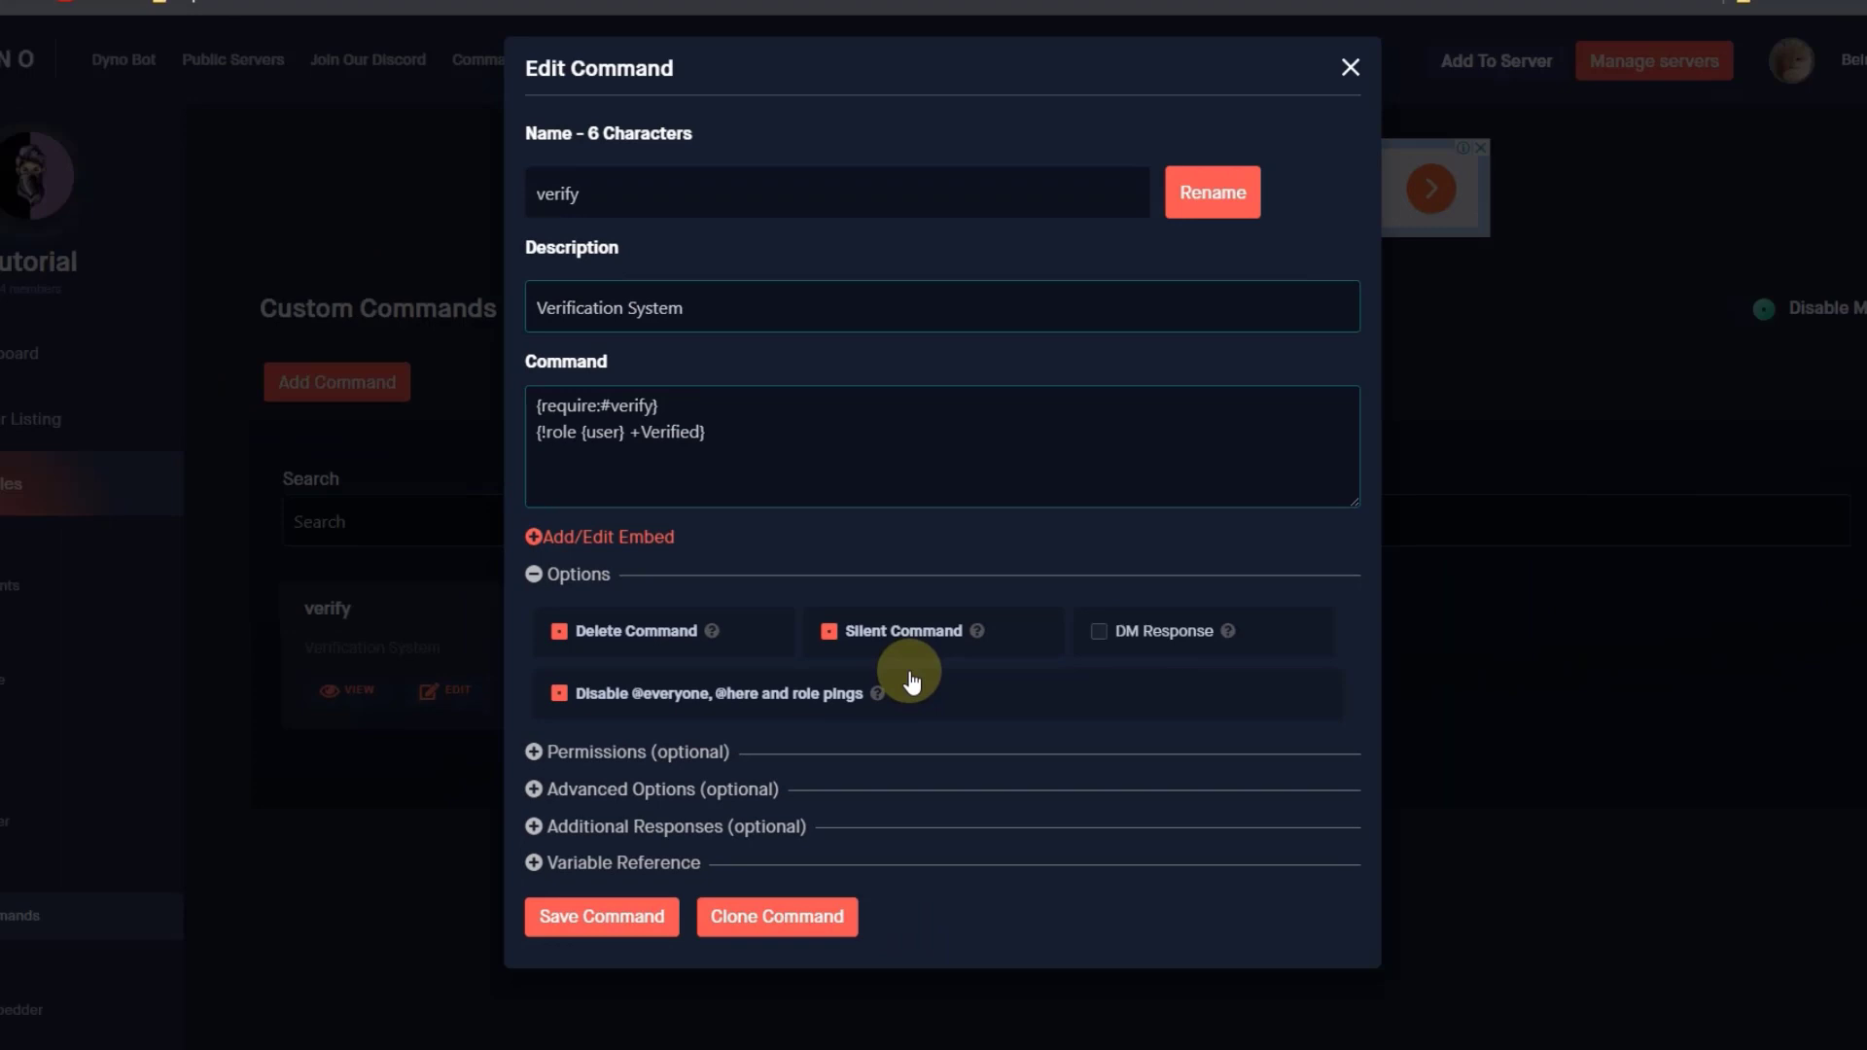
pyautogui.click(619, 898)
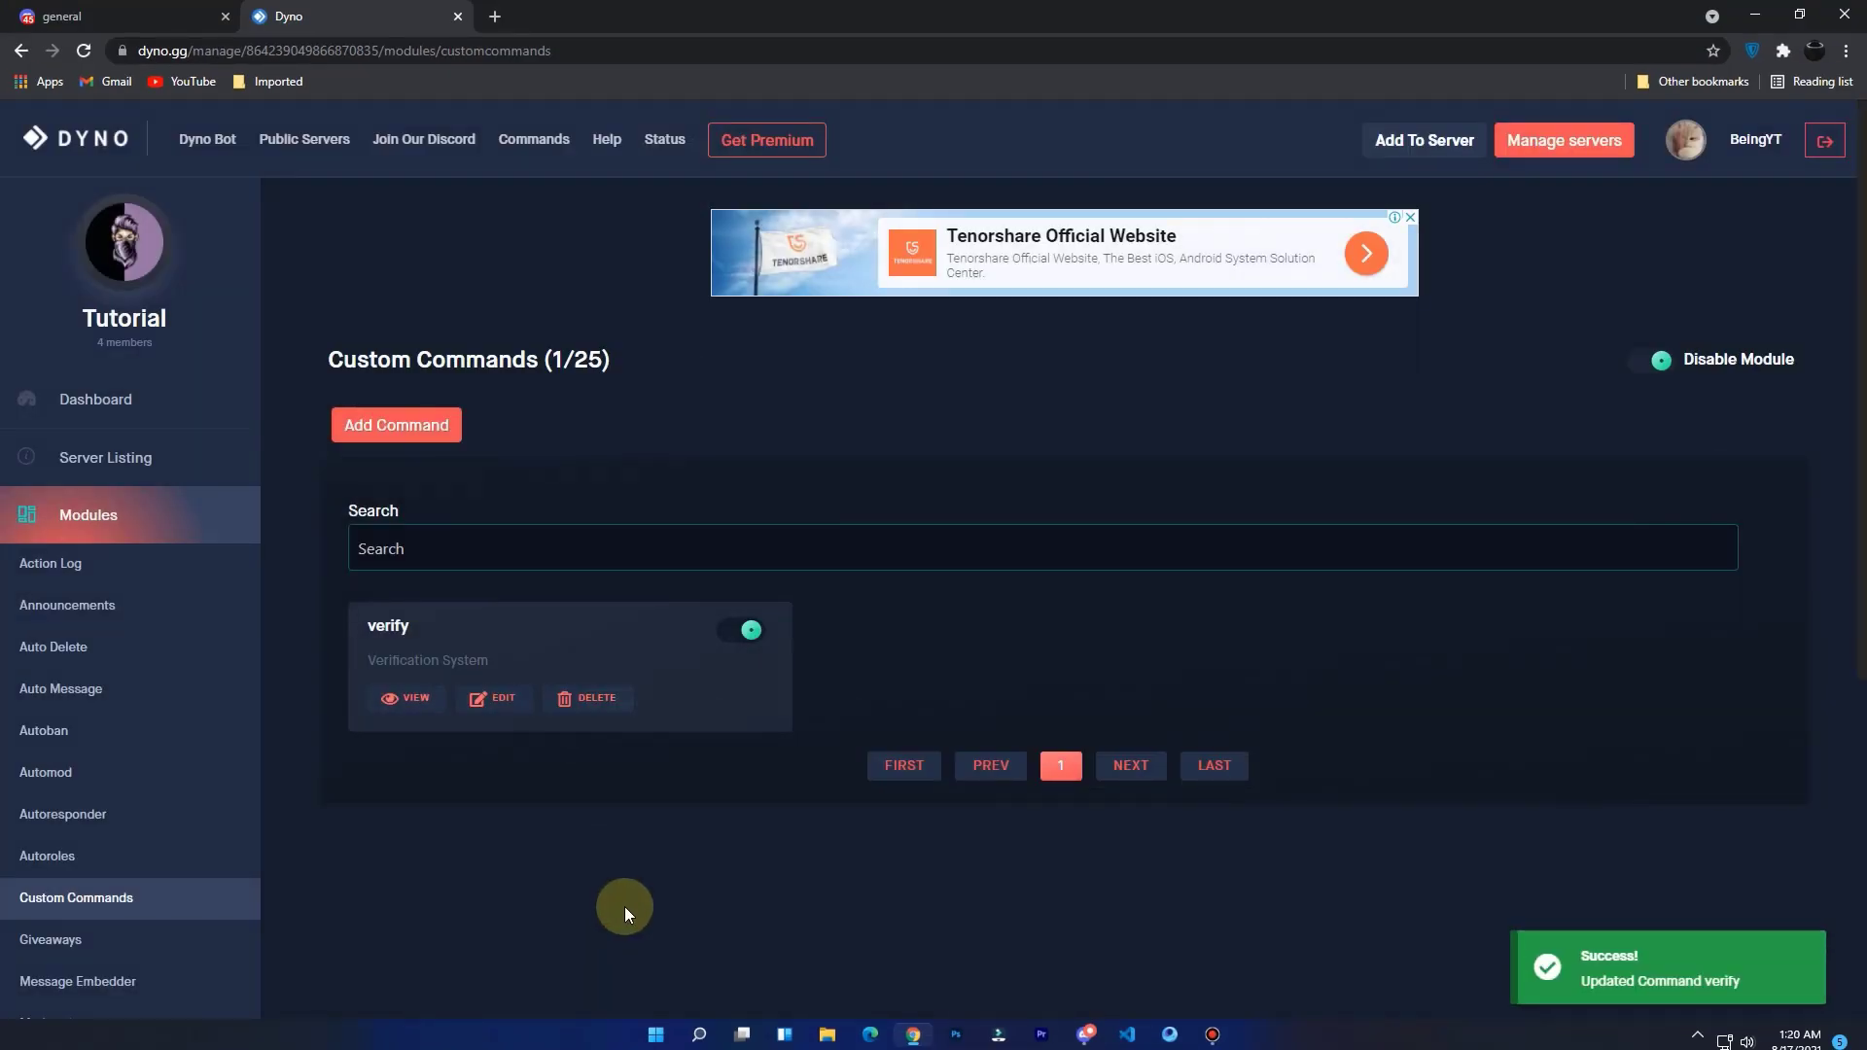
# Confirm the member's profile now lists the Verified role
pyautogui.click(1084, 1034)
pyautogui.rightClick(1711, 255)
pyautogui.click(1247, 617)
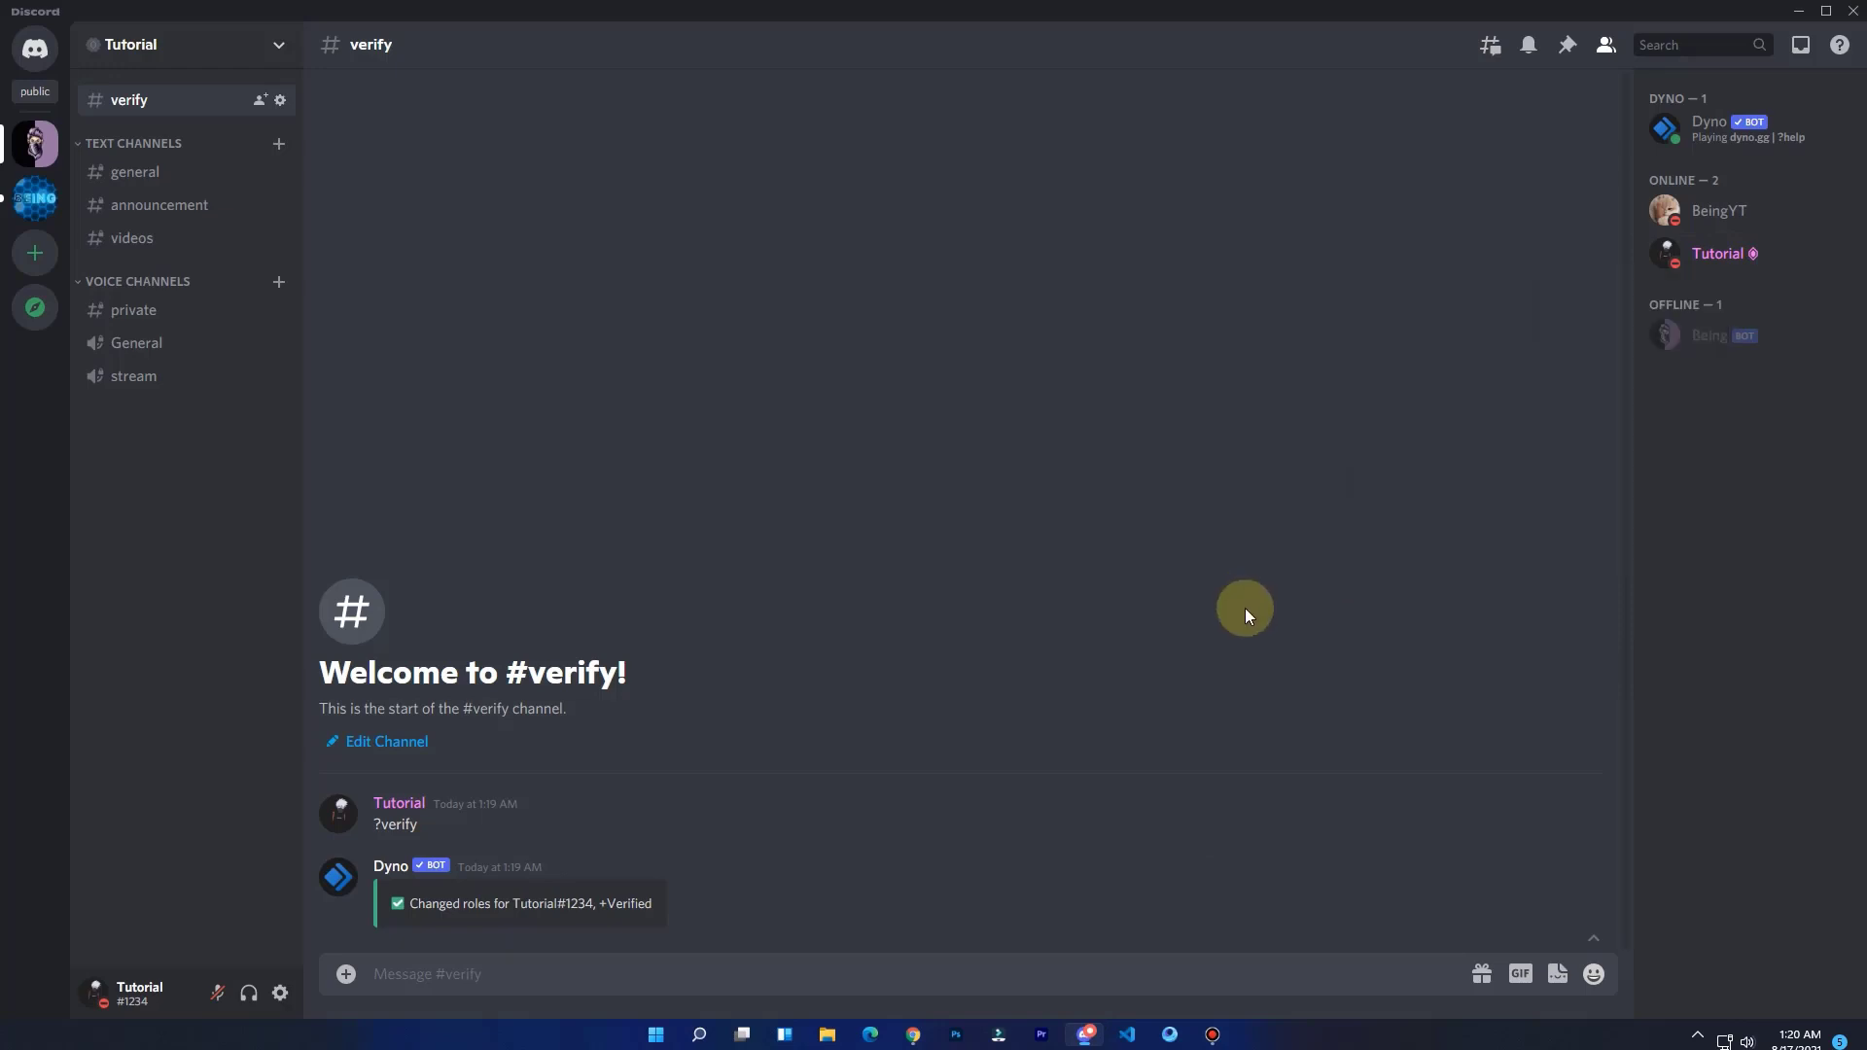
pyautogui.write('?verify')
pyautogui.press('Return')
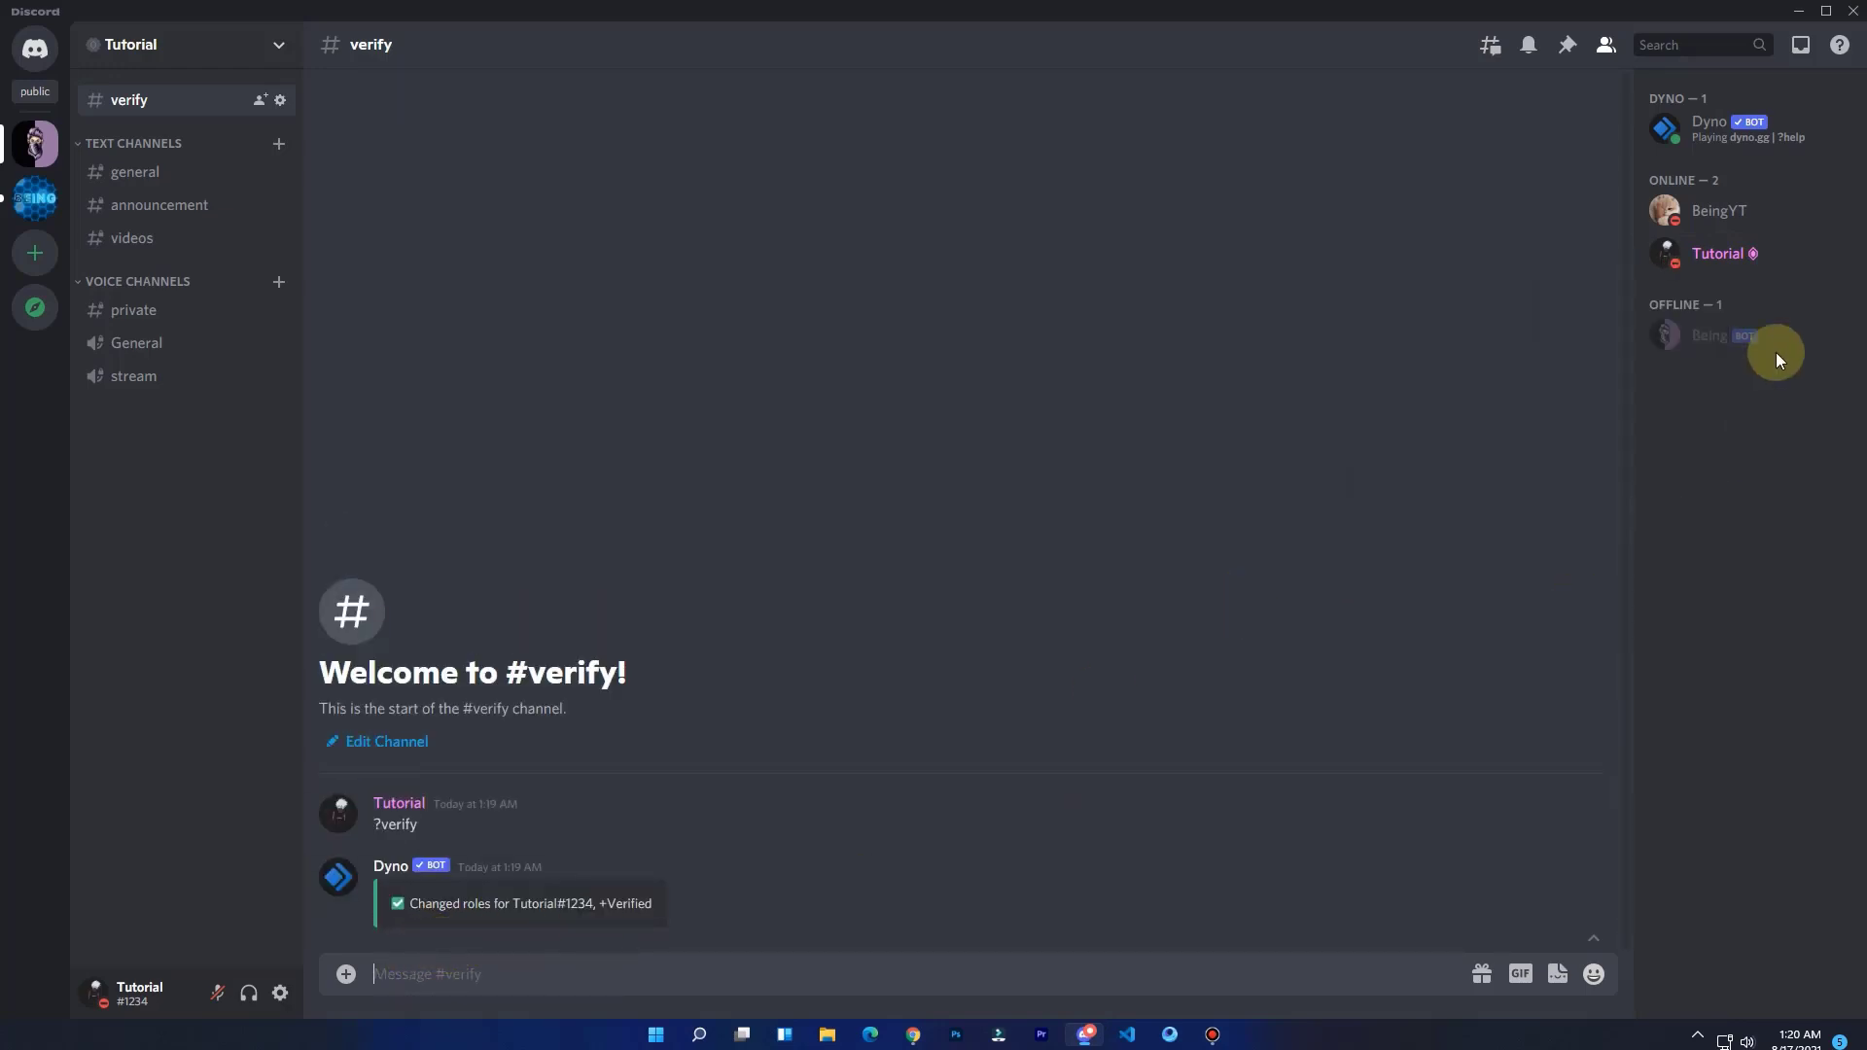
pyautogui.click(1734, 243)
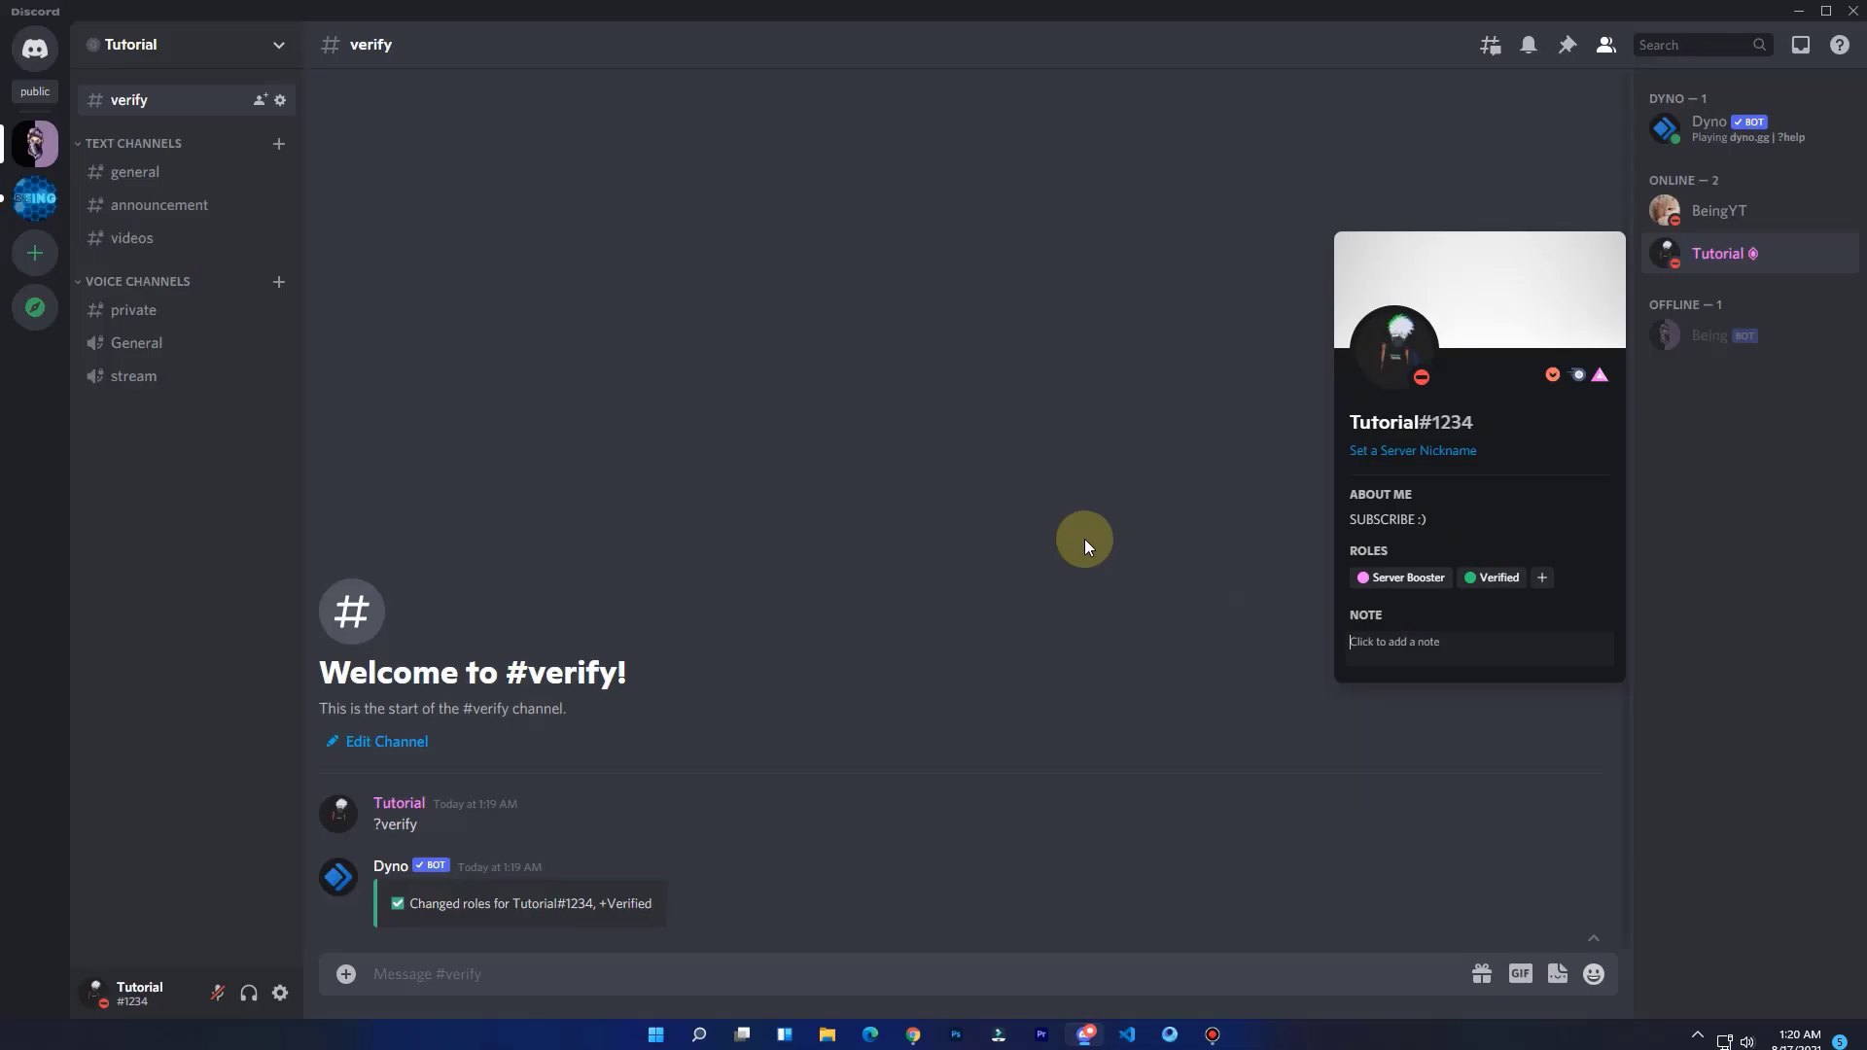
pyautogui.click(1083, 539)
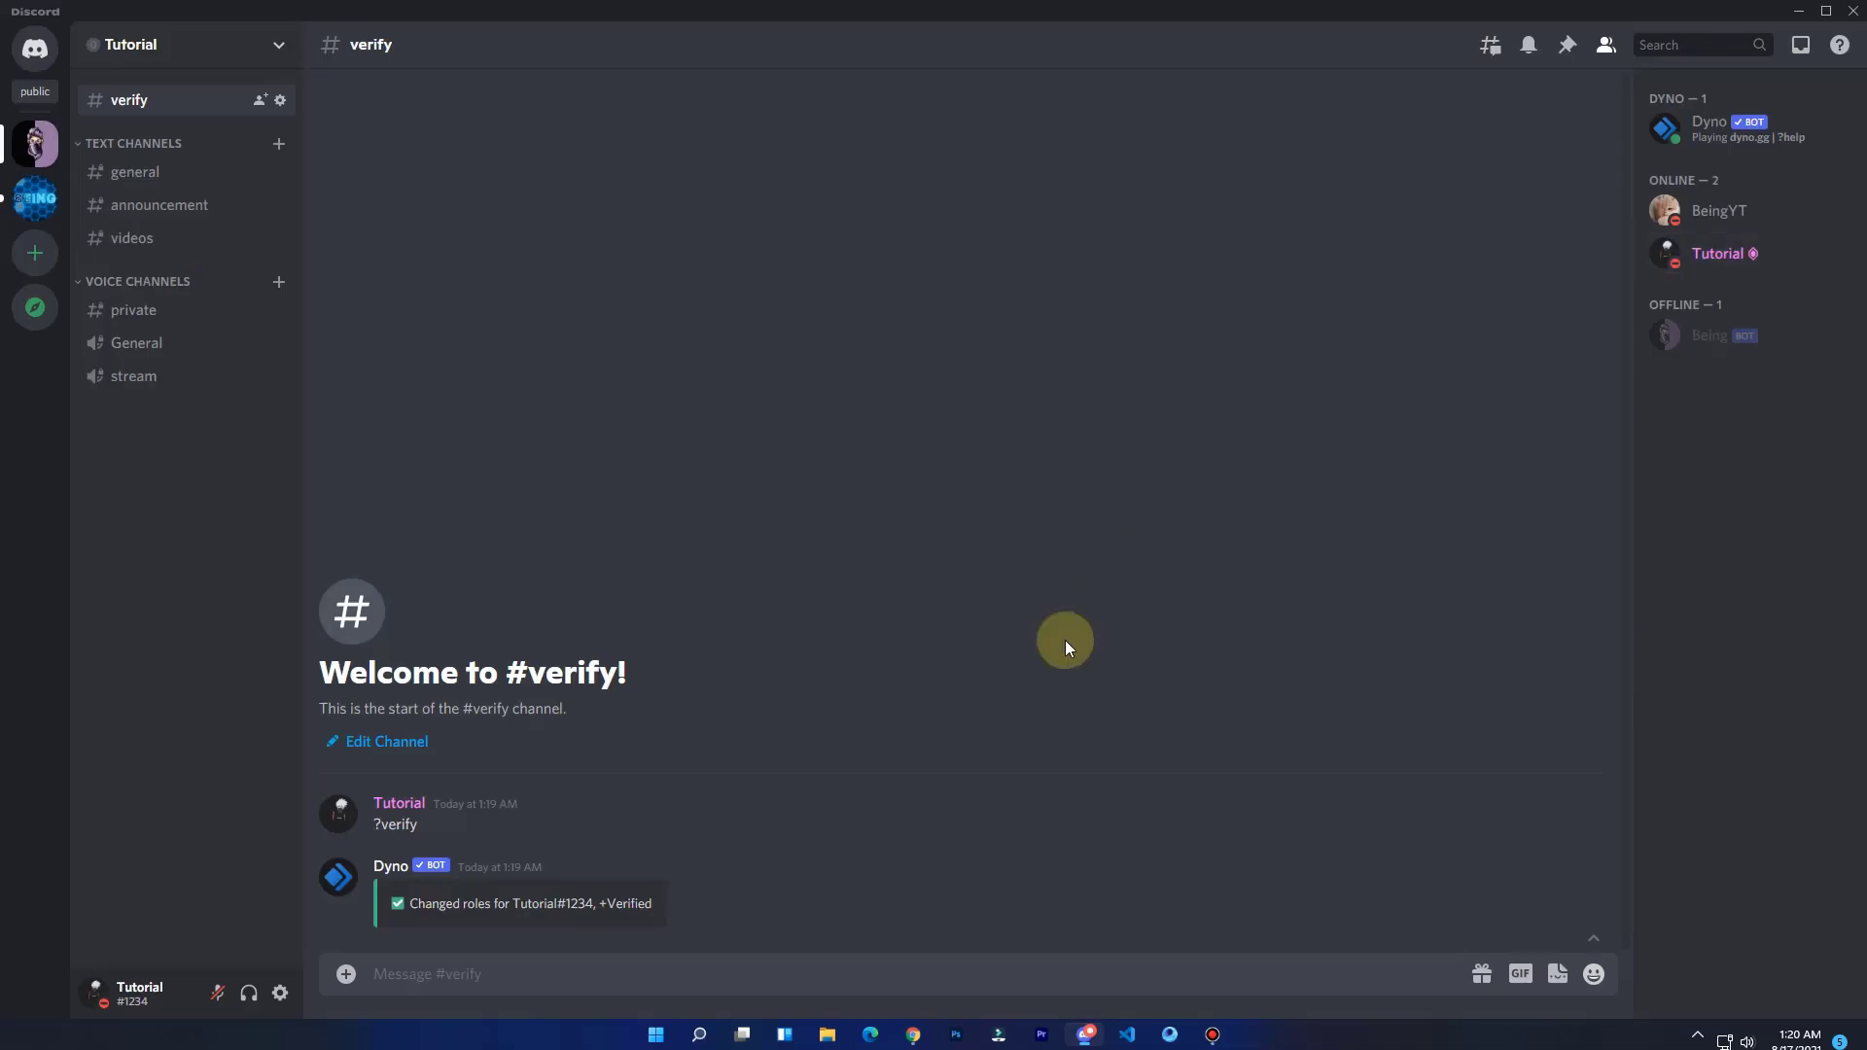
# Post test messages 'bla bla bla', 'asdasdsad' and 'gsasd' in #verify
pyautogui.write('bla bla bla')
pyautogui.press('Return')
pyautogui.write('asdasdsad')
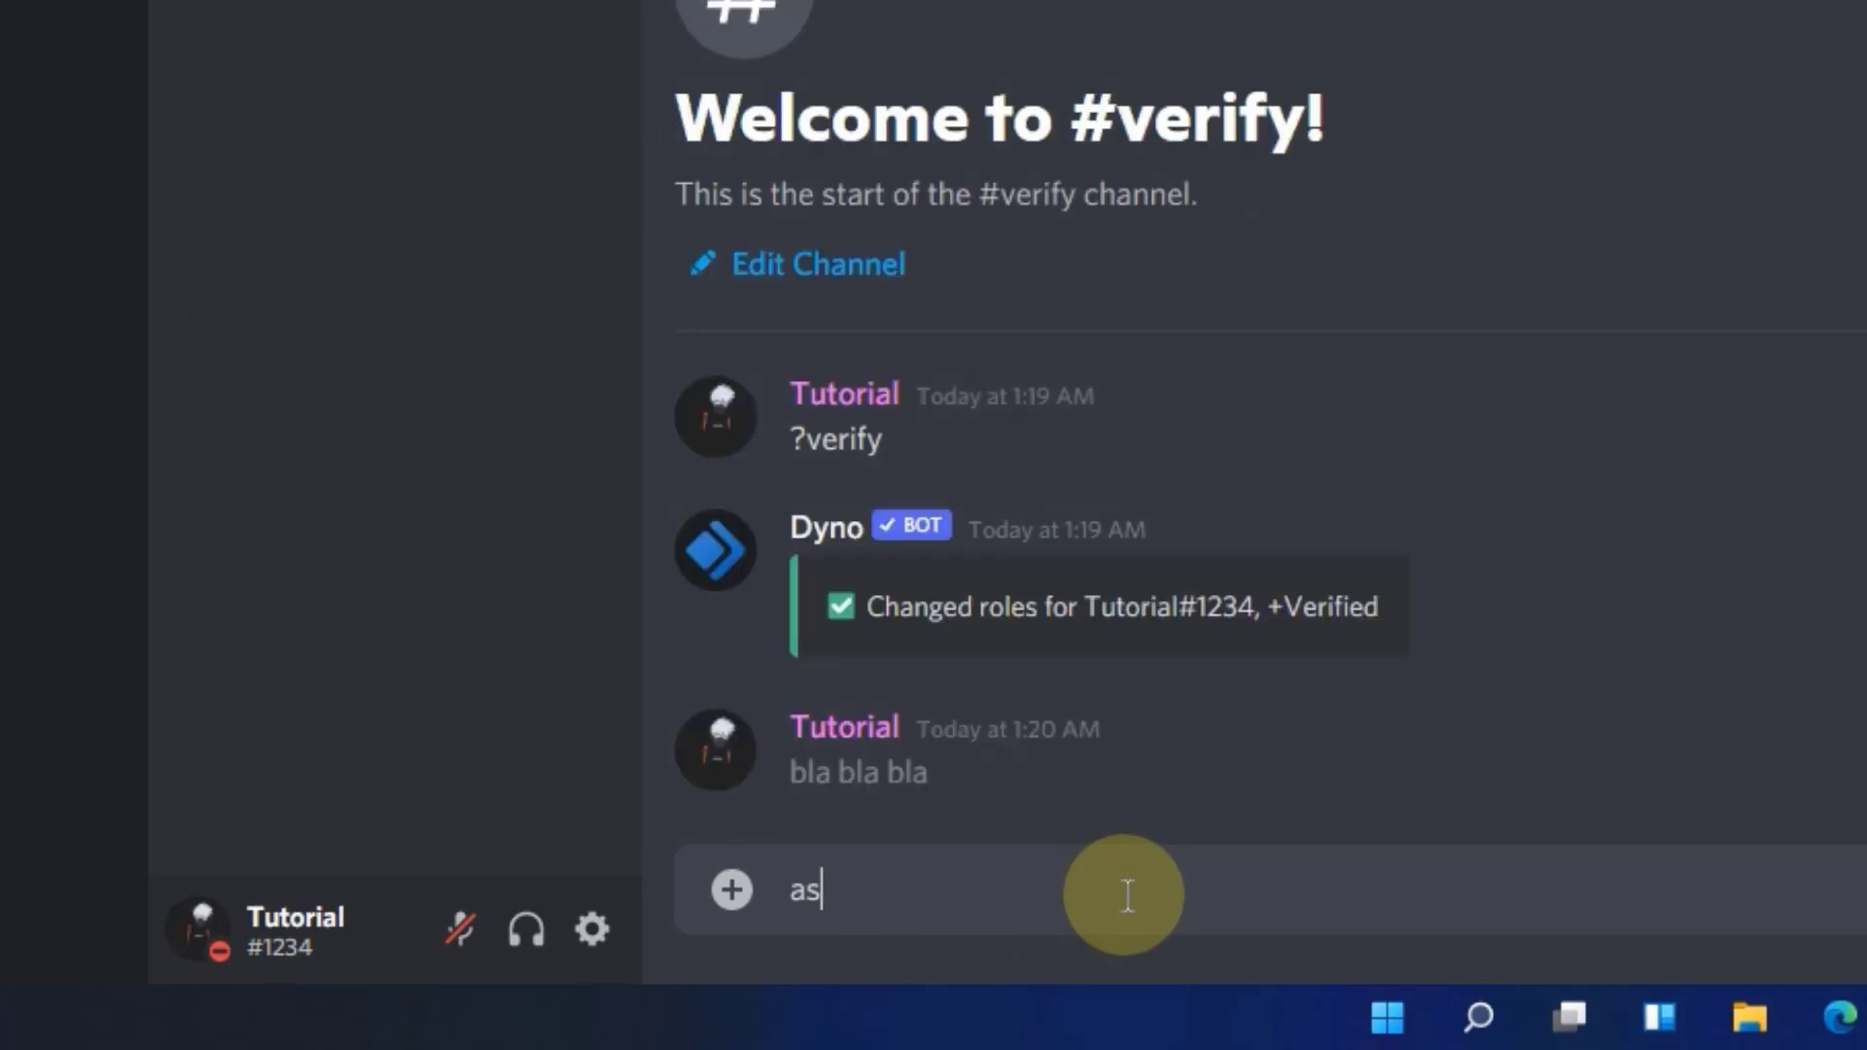
pyautogui.press('Return')
pyautogui.write('gsasd')
pyautogui.press('Return')
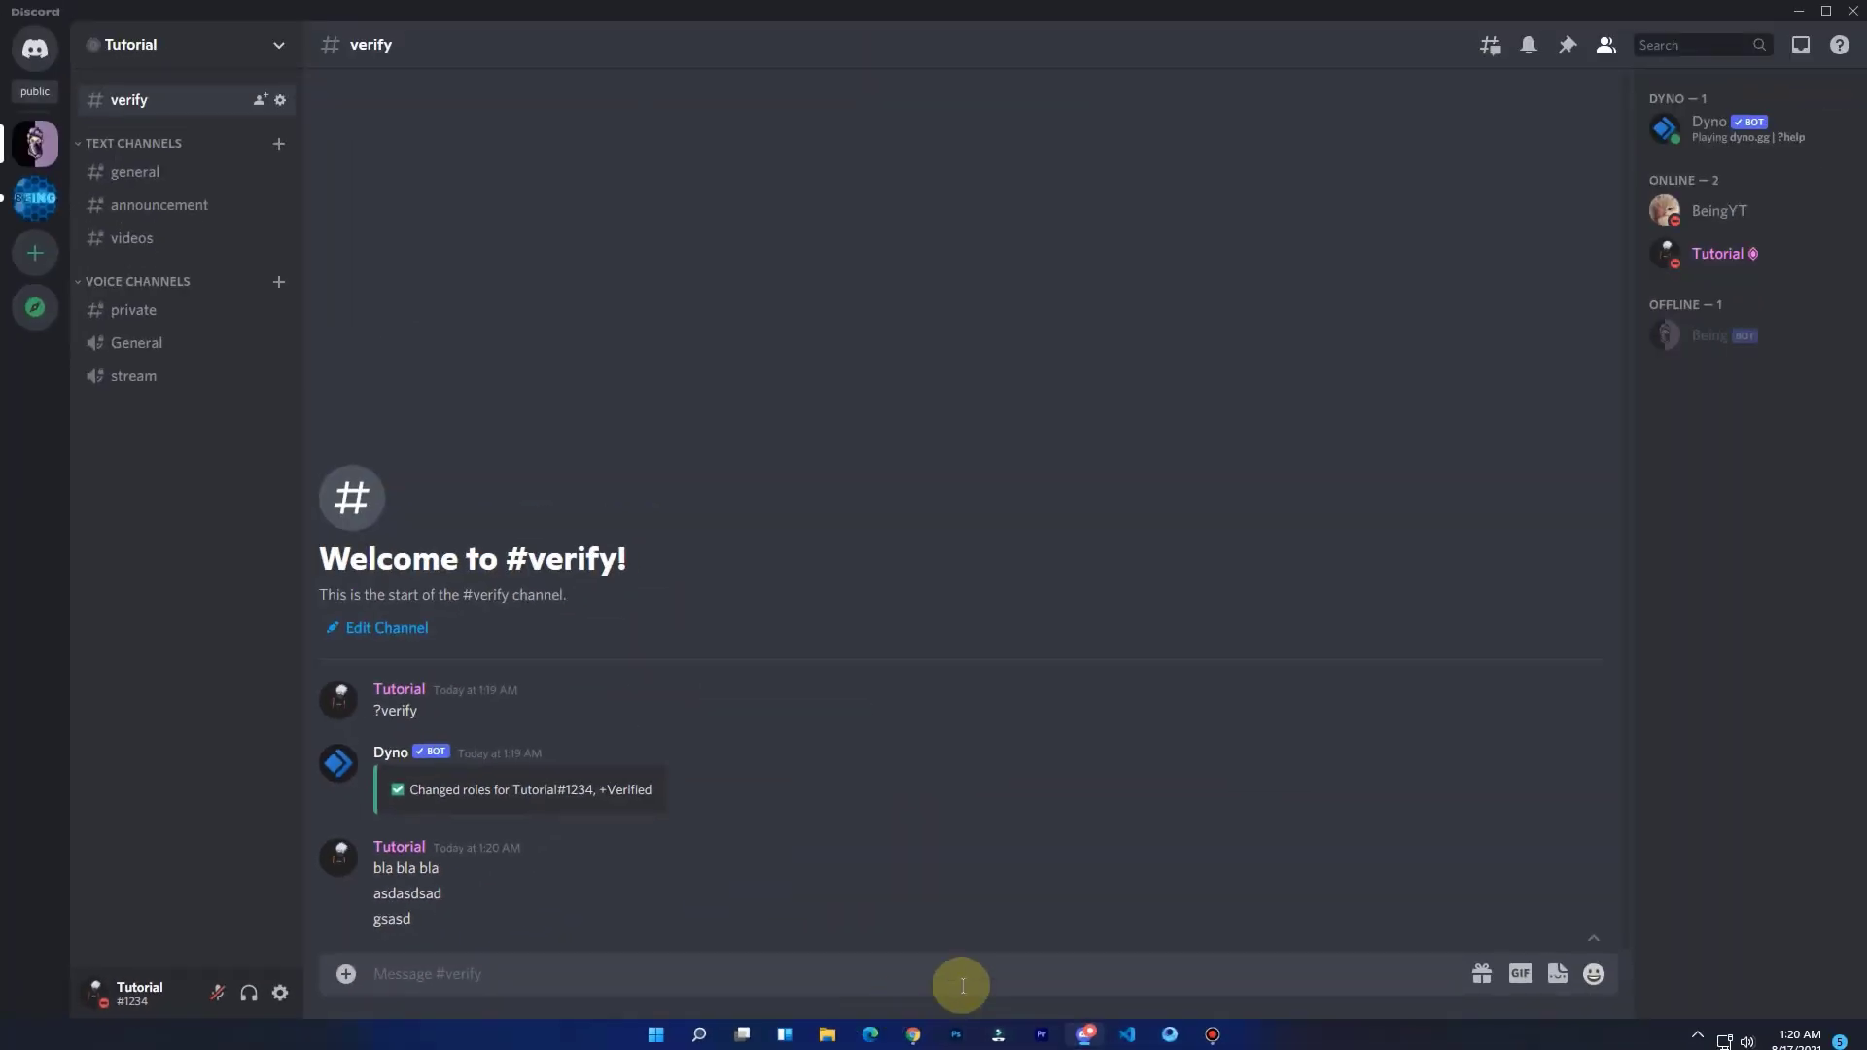
# Enable Dyno's Auto Delete module and pick the verify channel for a new rule
pyautogui.click(912, 1033)
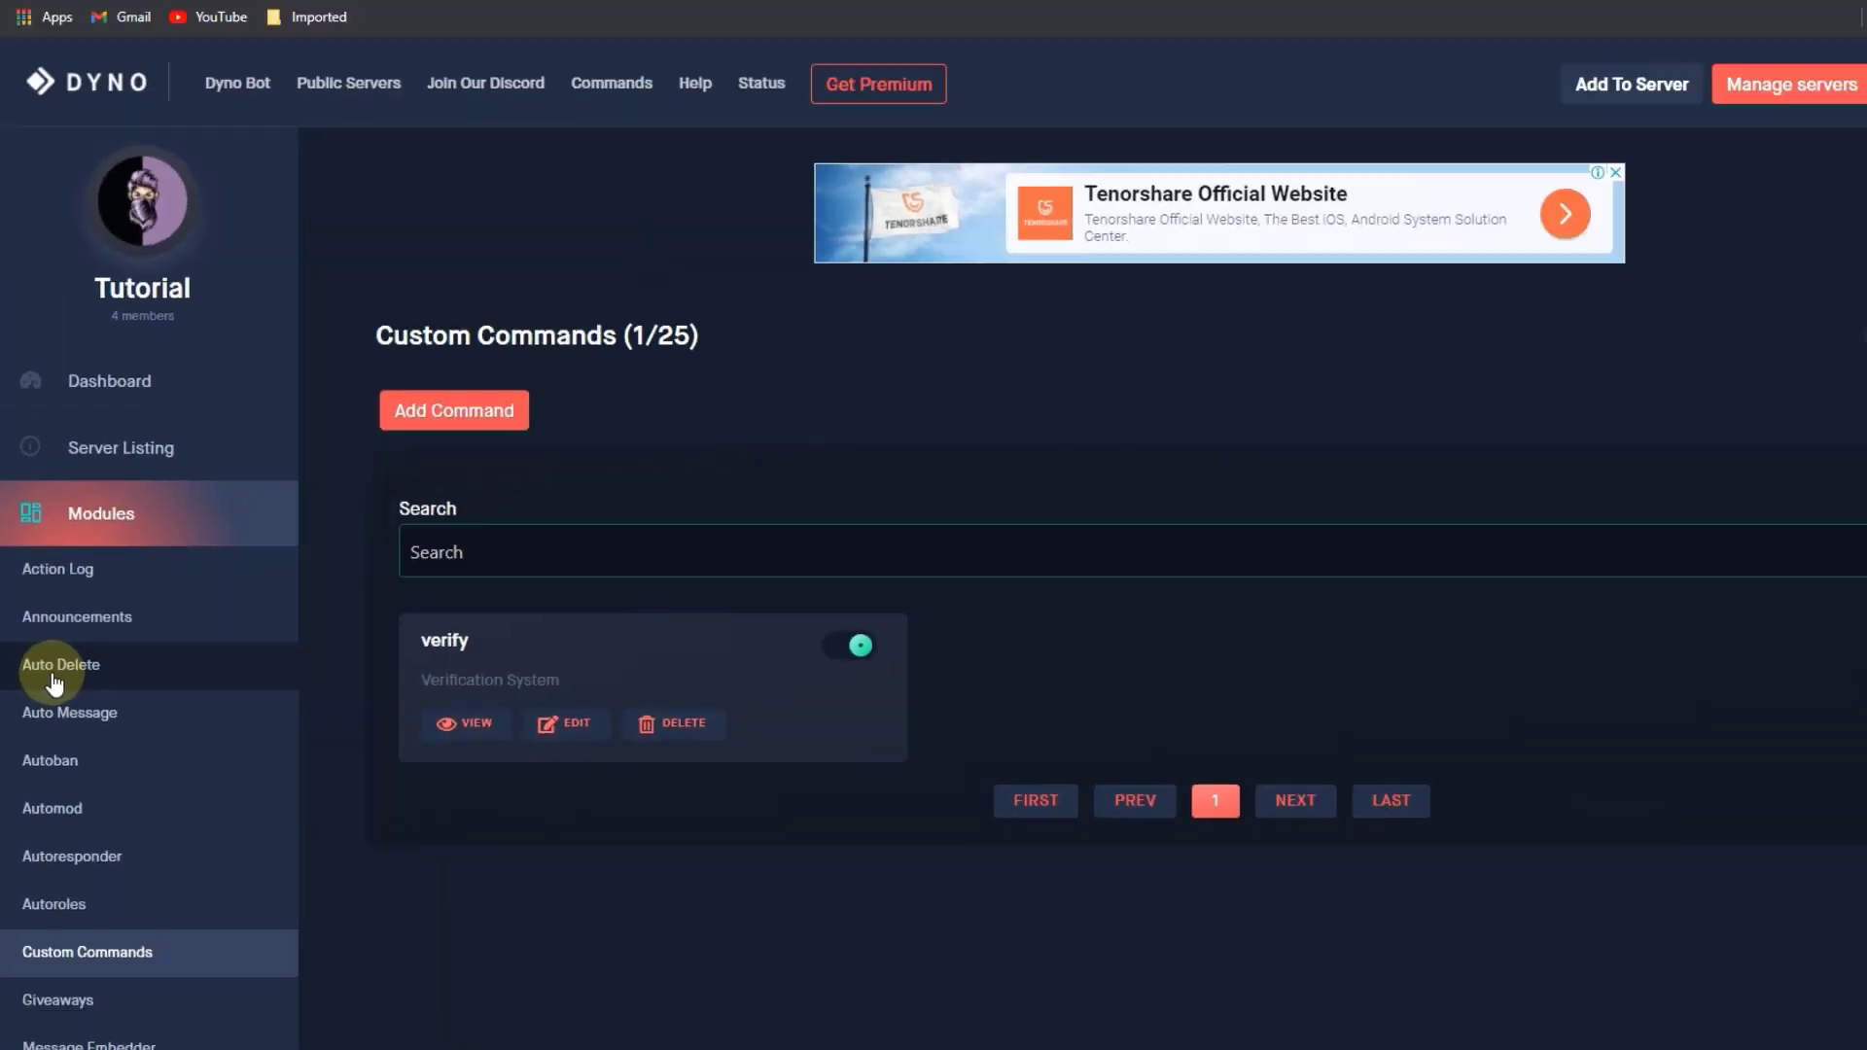
pyautogui.click(57, 648)
pyautogui.click(1652, 360)
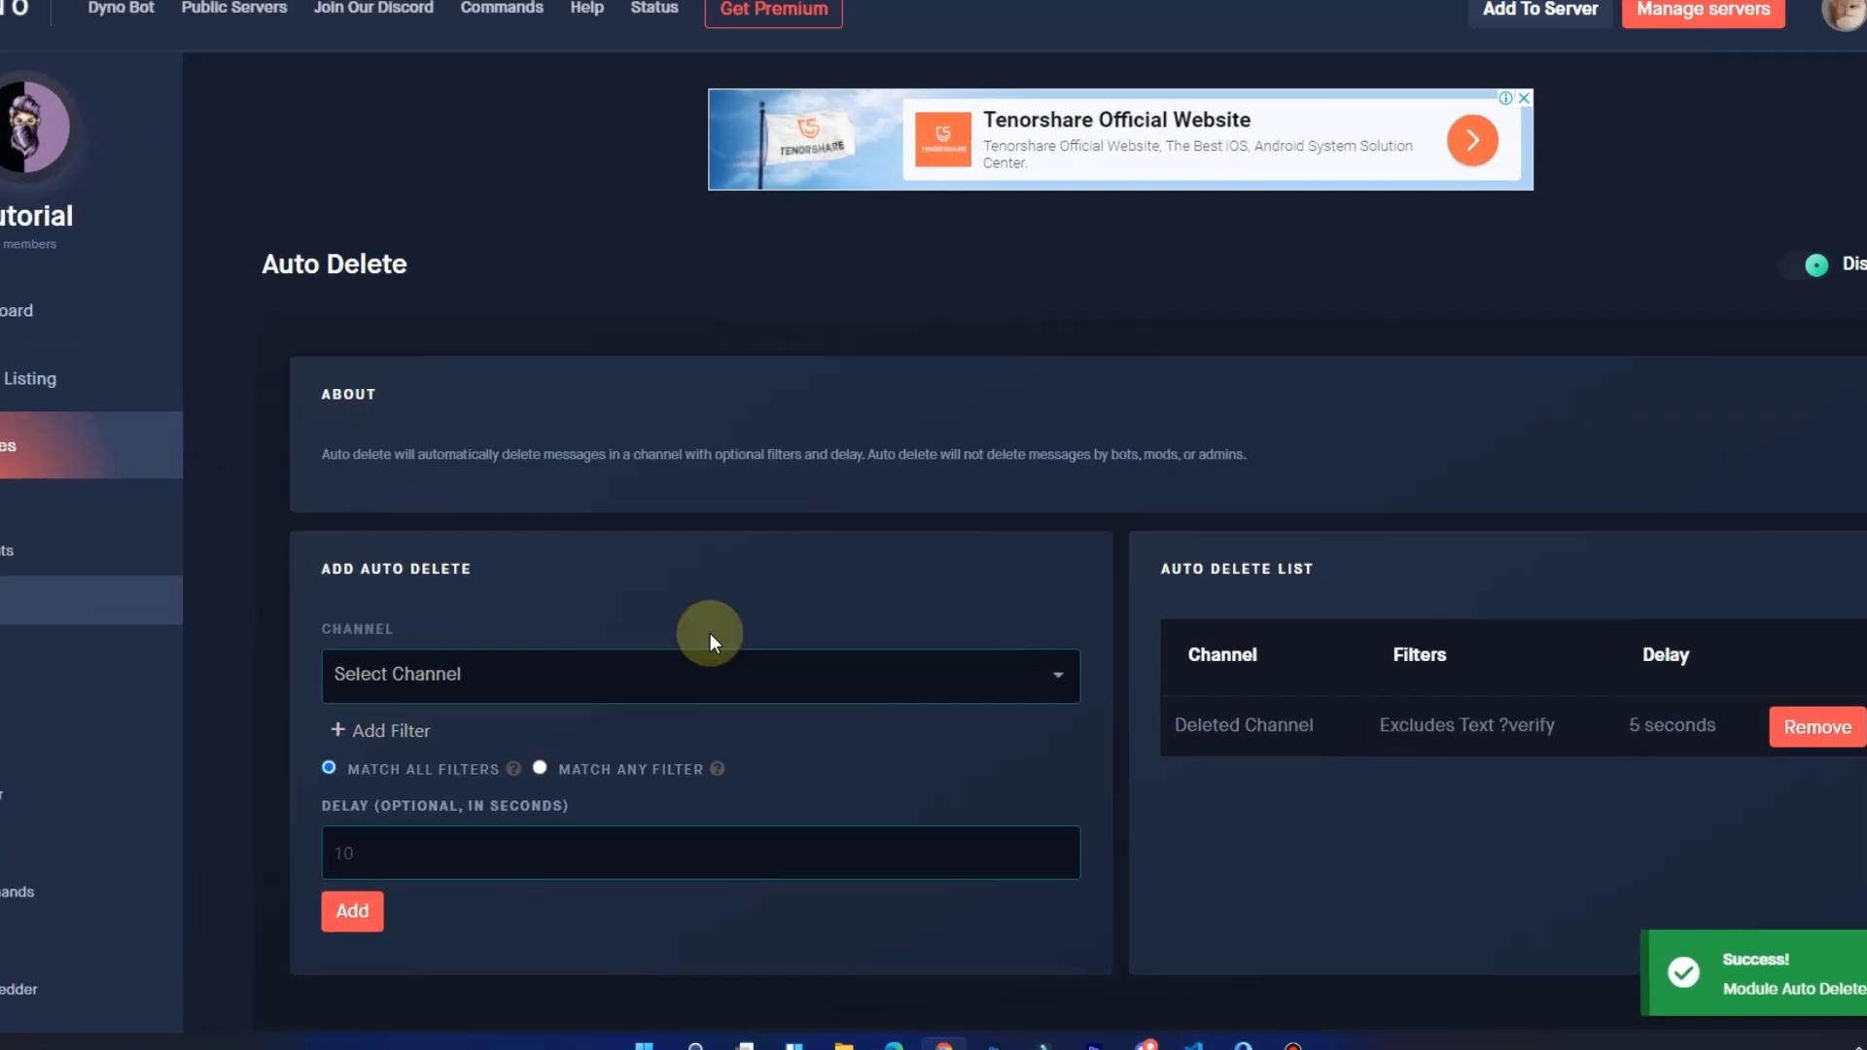
pyautogui.click(525, 716)
pyautogui.click(141, 904)
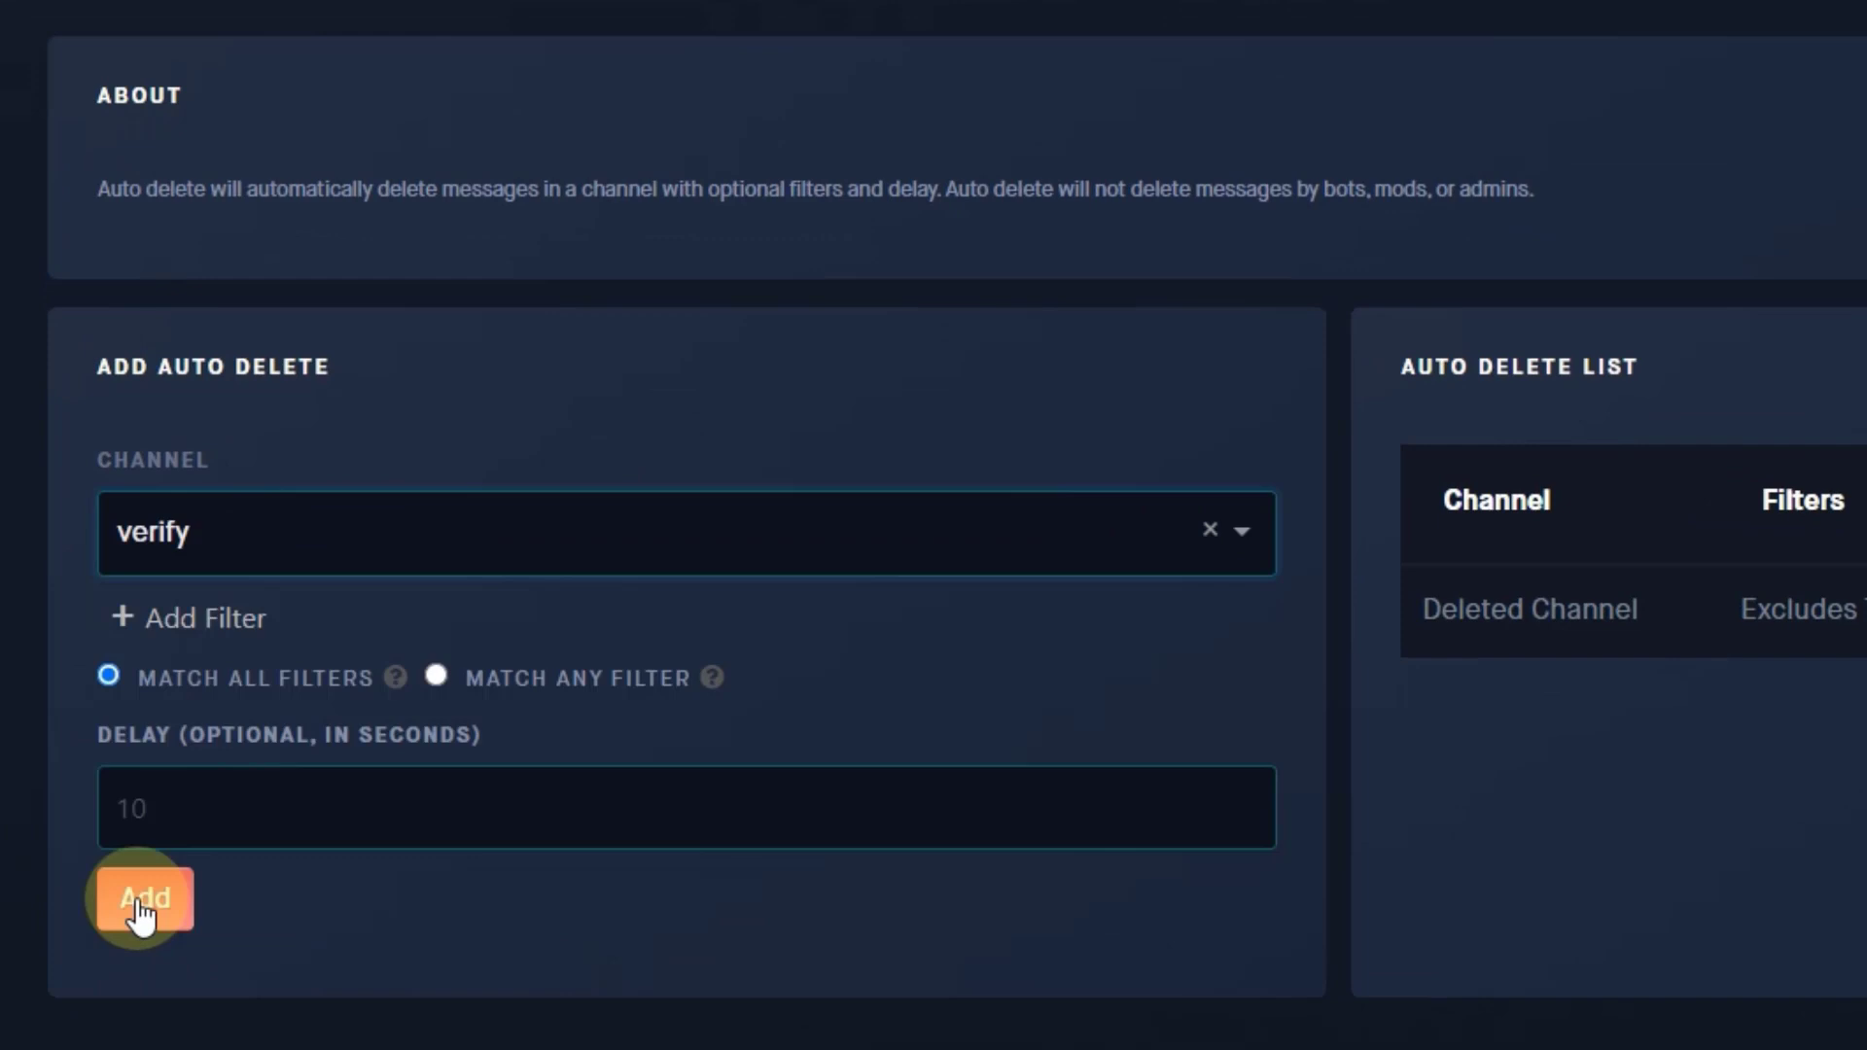
# Add an Excludes Text '?verify' filter, remove the old entry, and add the rule
pyautogui.click(133, 622)
pyautogui.click(467, 686)
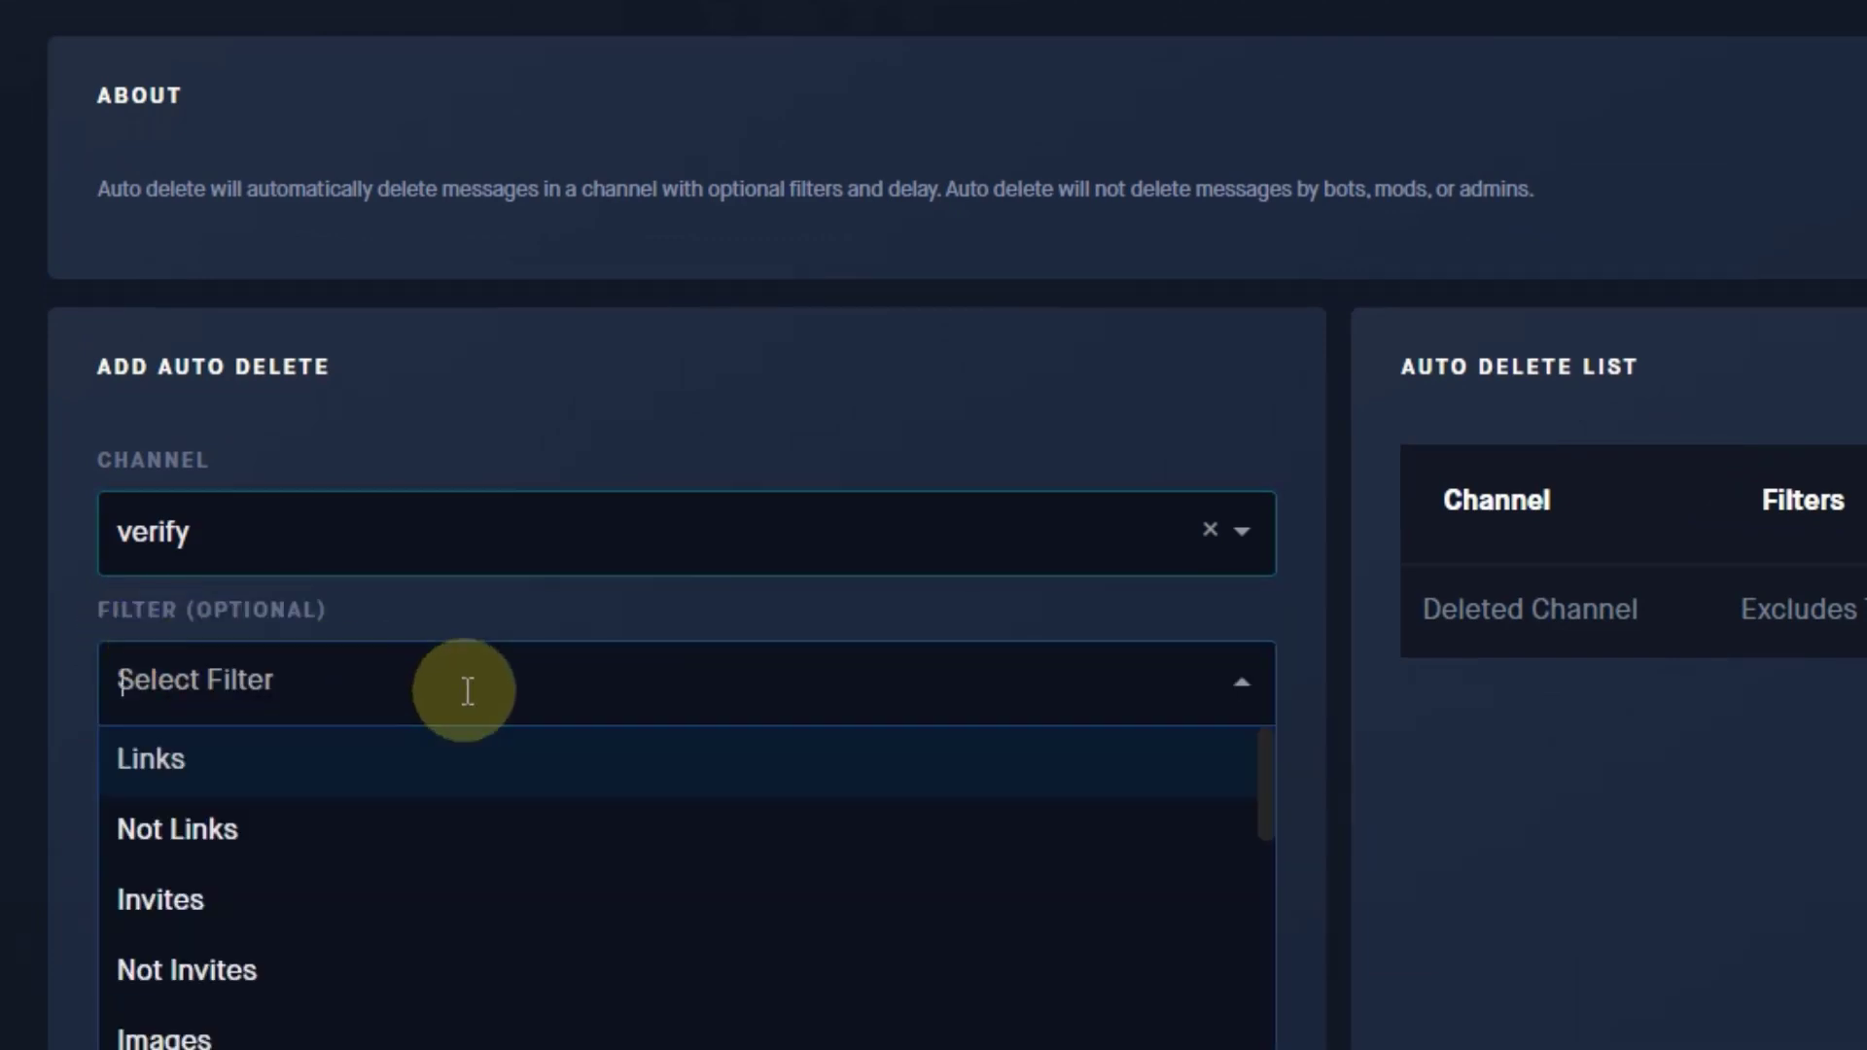
pyautogui.scroll(-2, 646, 797)
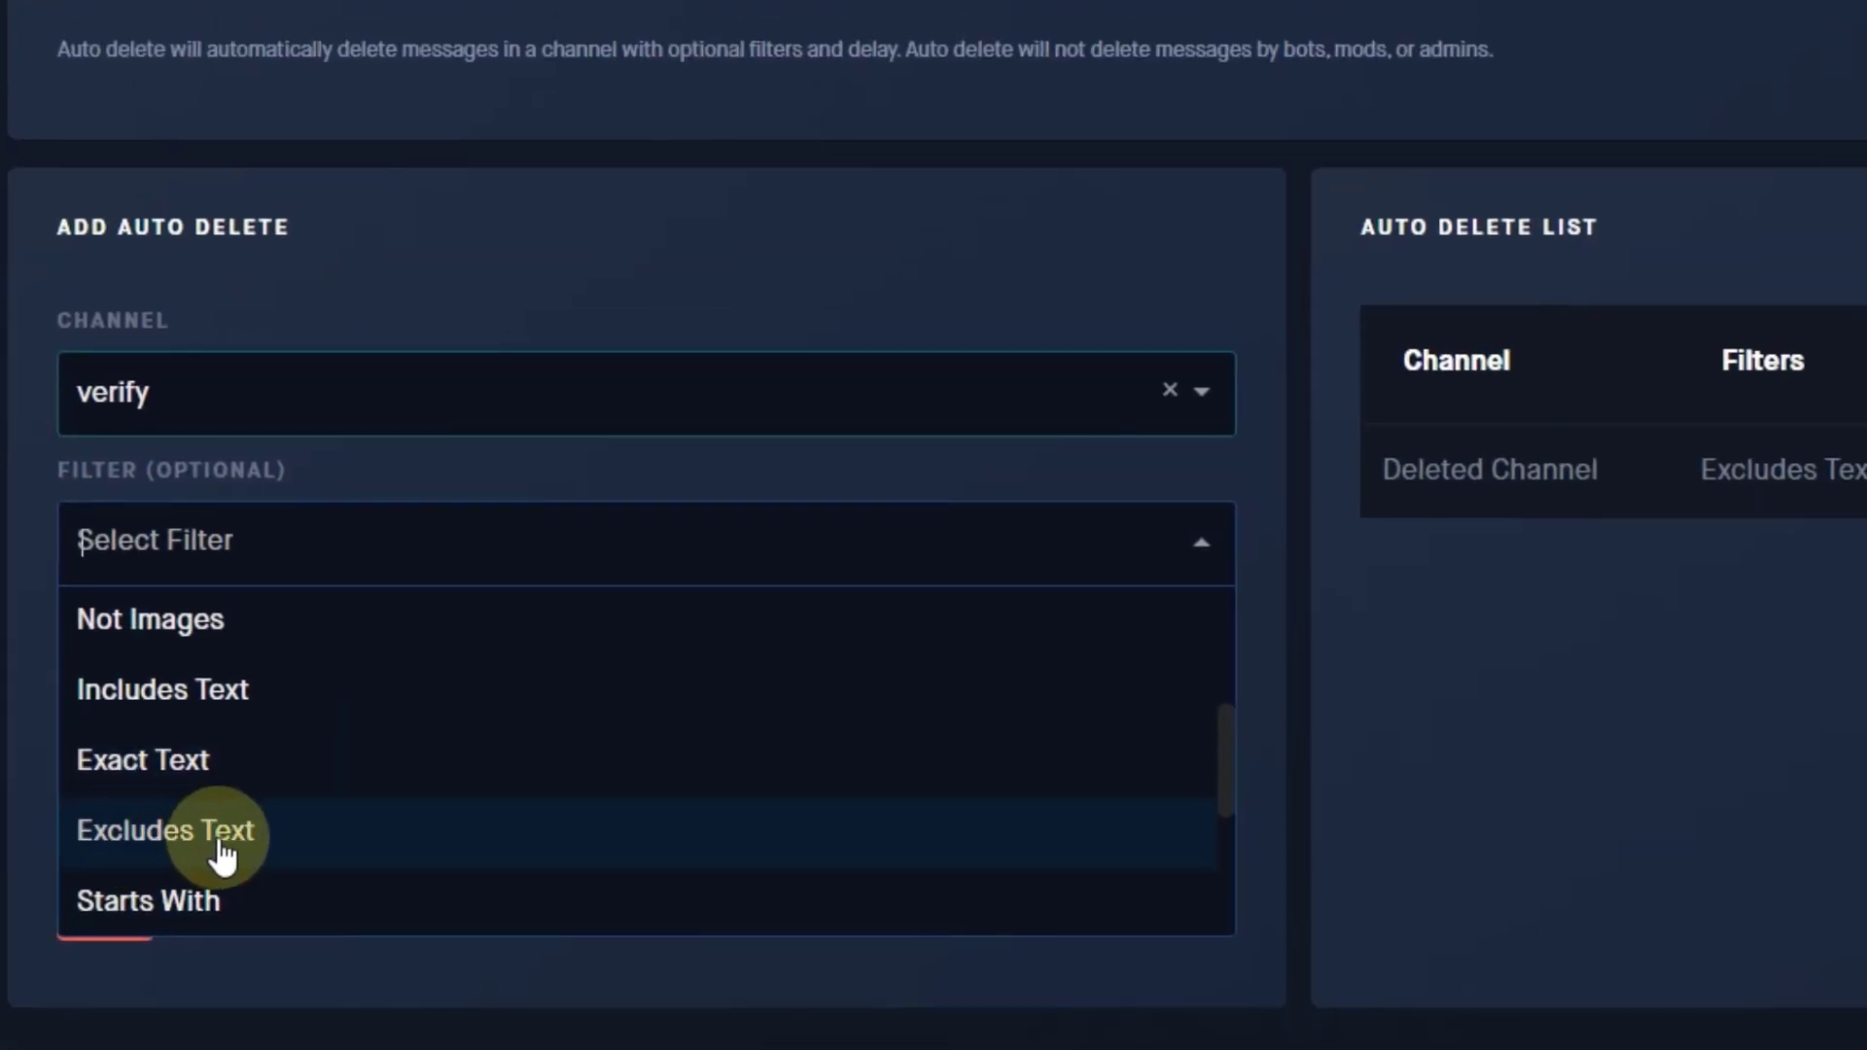
pyautogui.click(154, 838)
pyautogui.click(297, 669)
pyautogui.write('?verify')
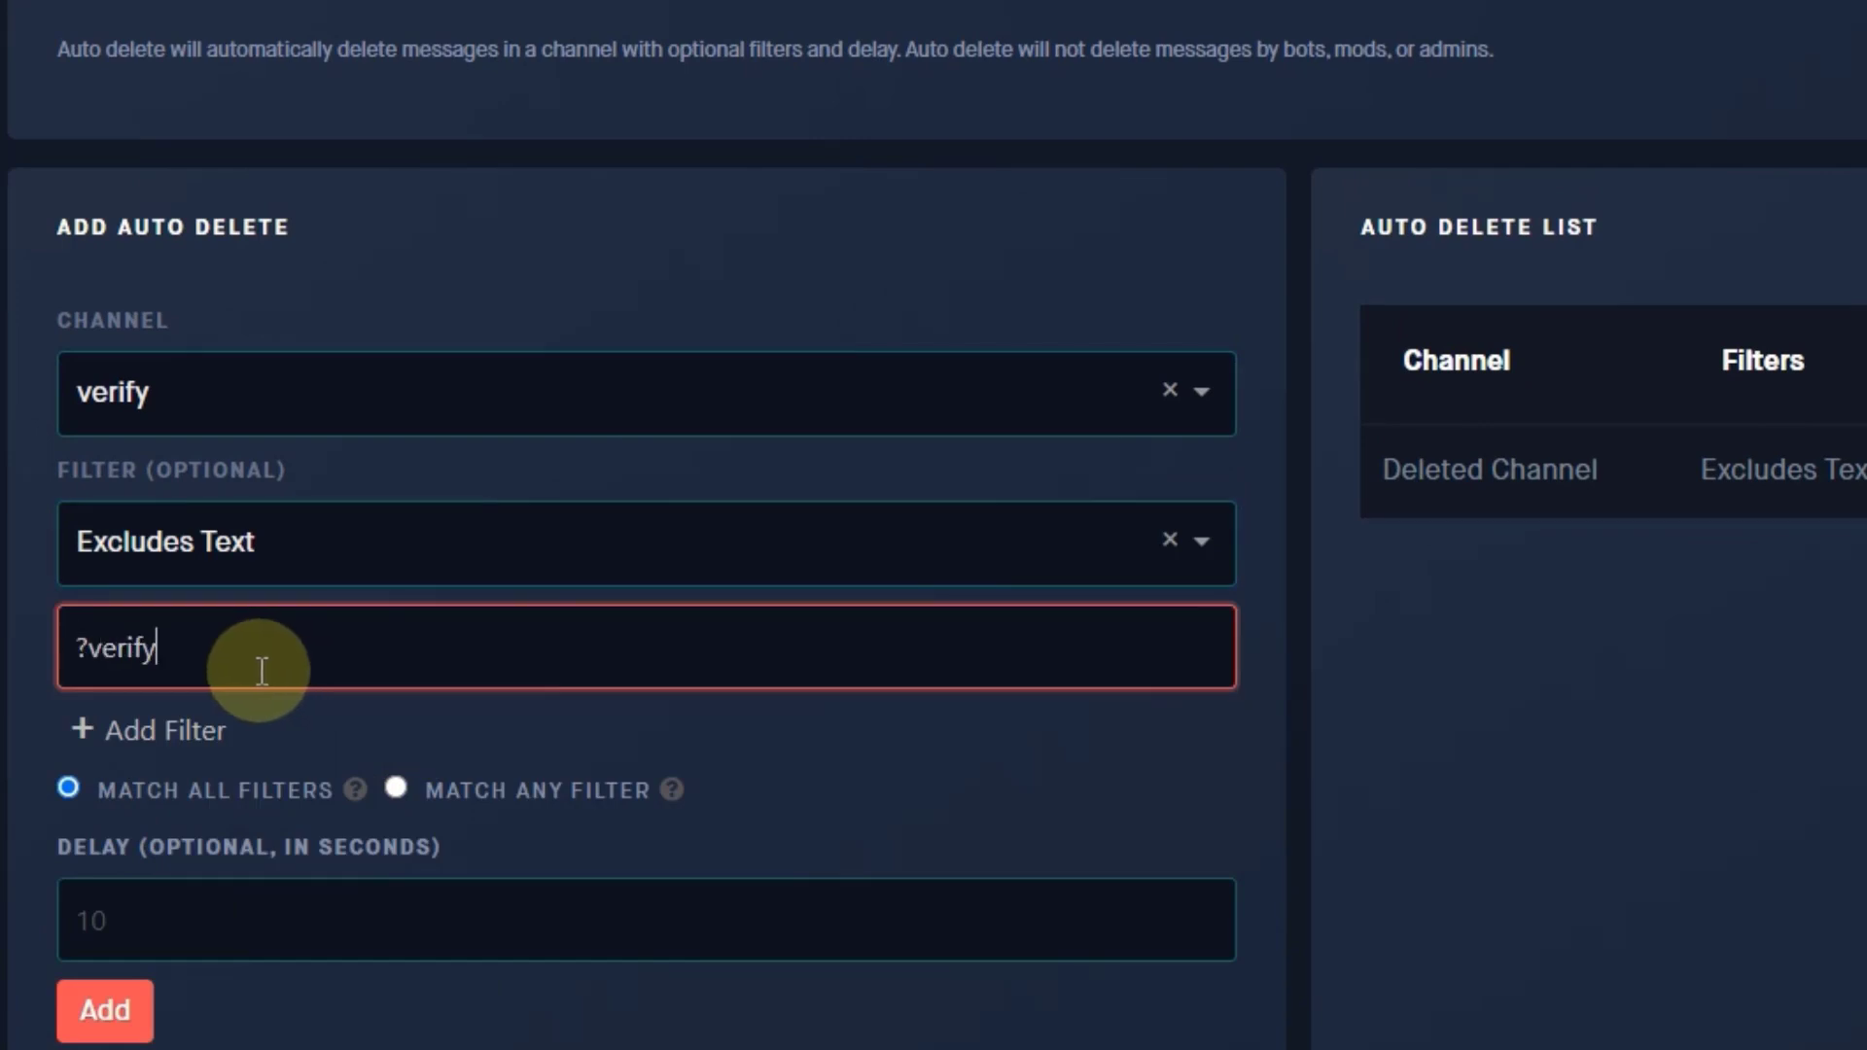
pyautogui.moveTo(379, 647); pyautogui.dragTo(83, 646)
pyautogui.doubleClick(80, 647)
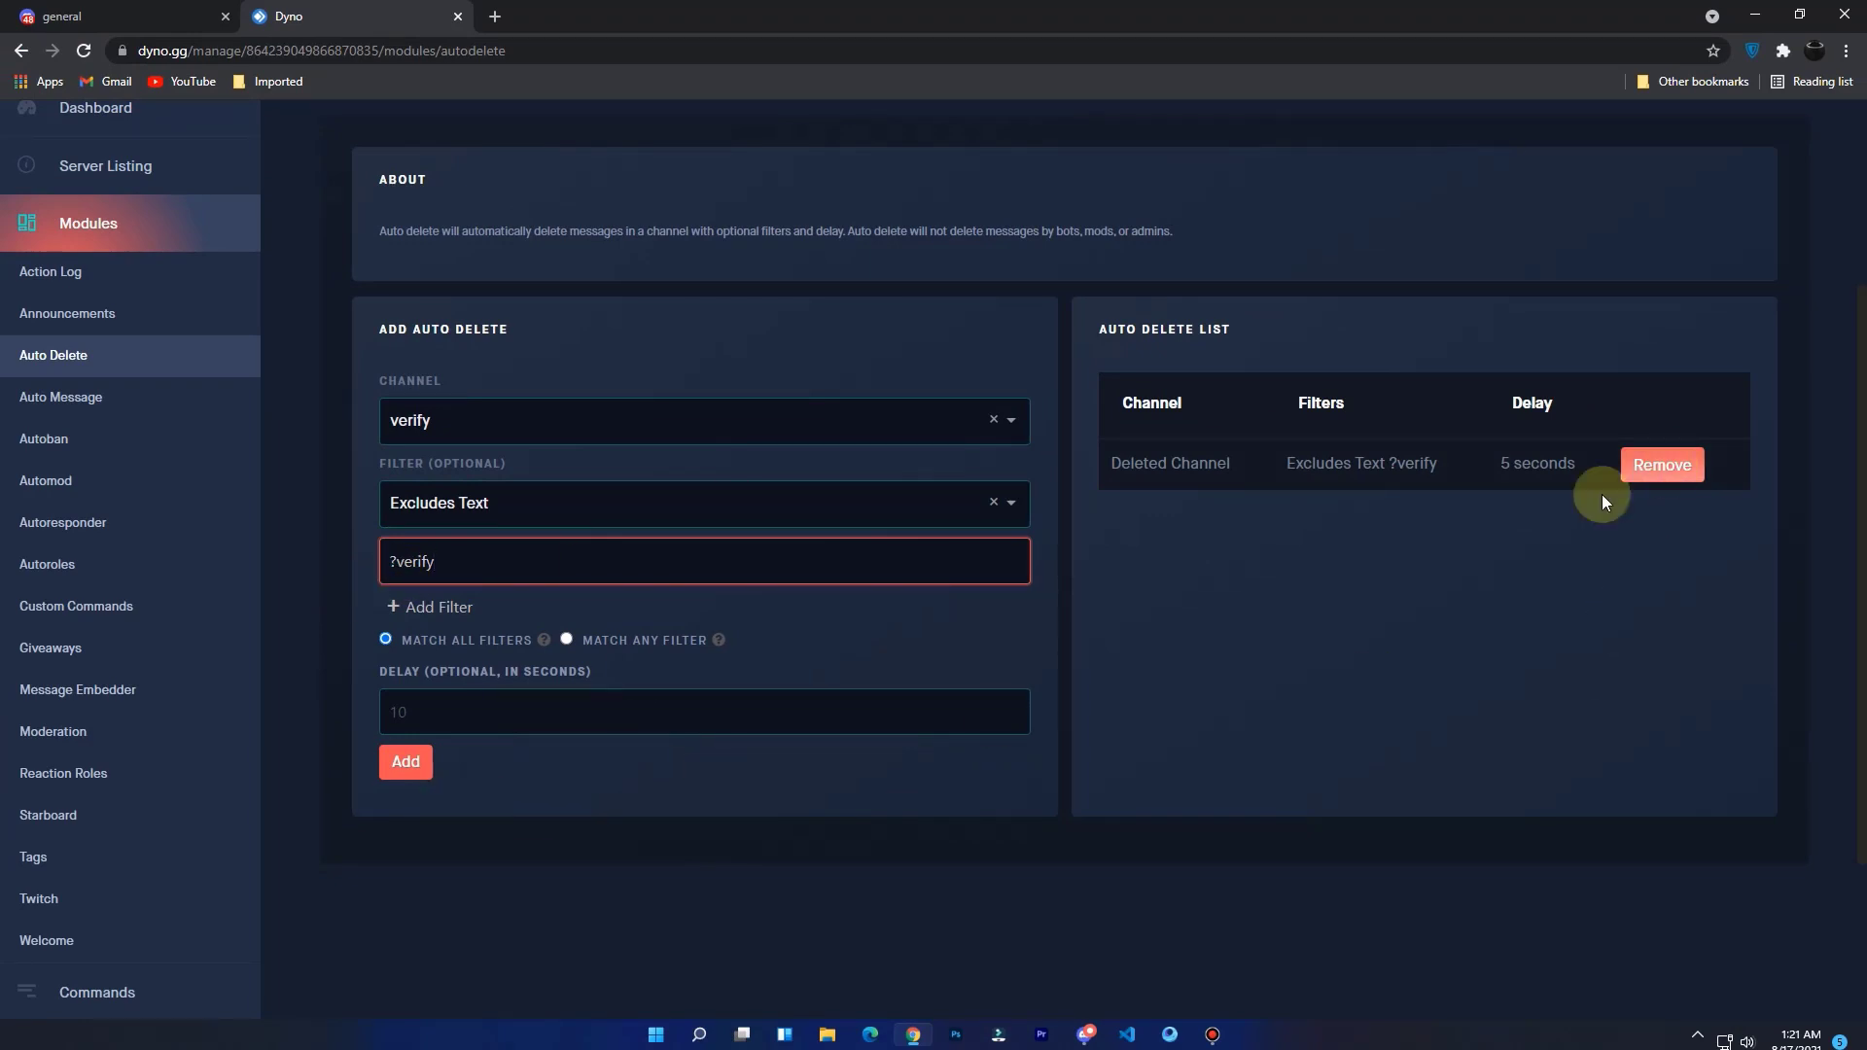
pyautogui.click(405, 761)
pyautogui.click(1658, 465)
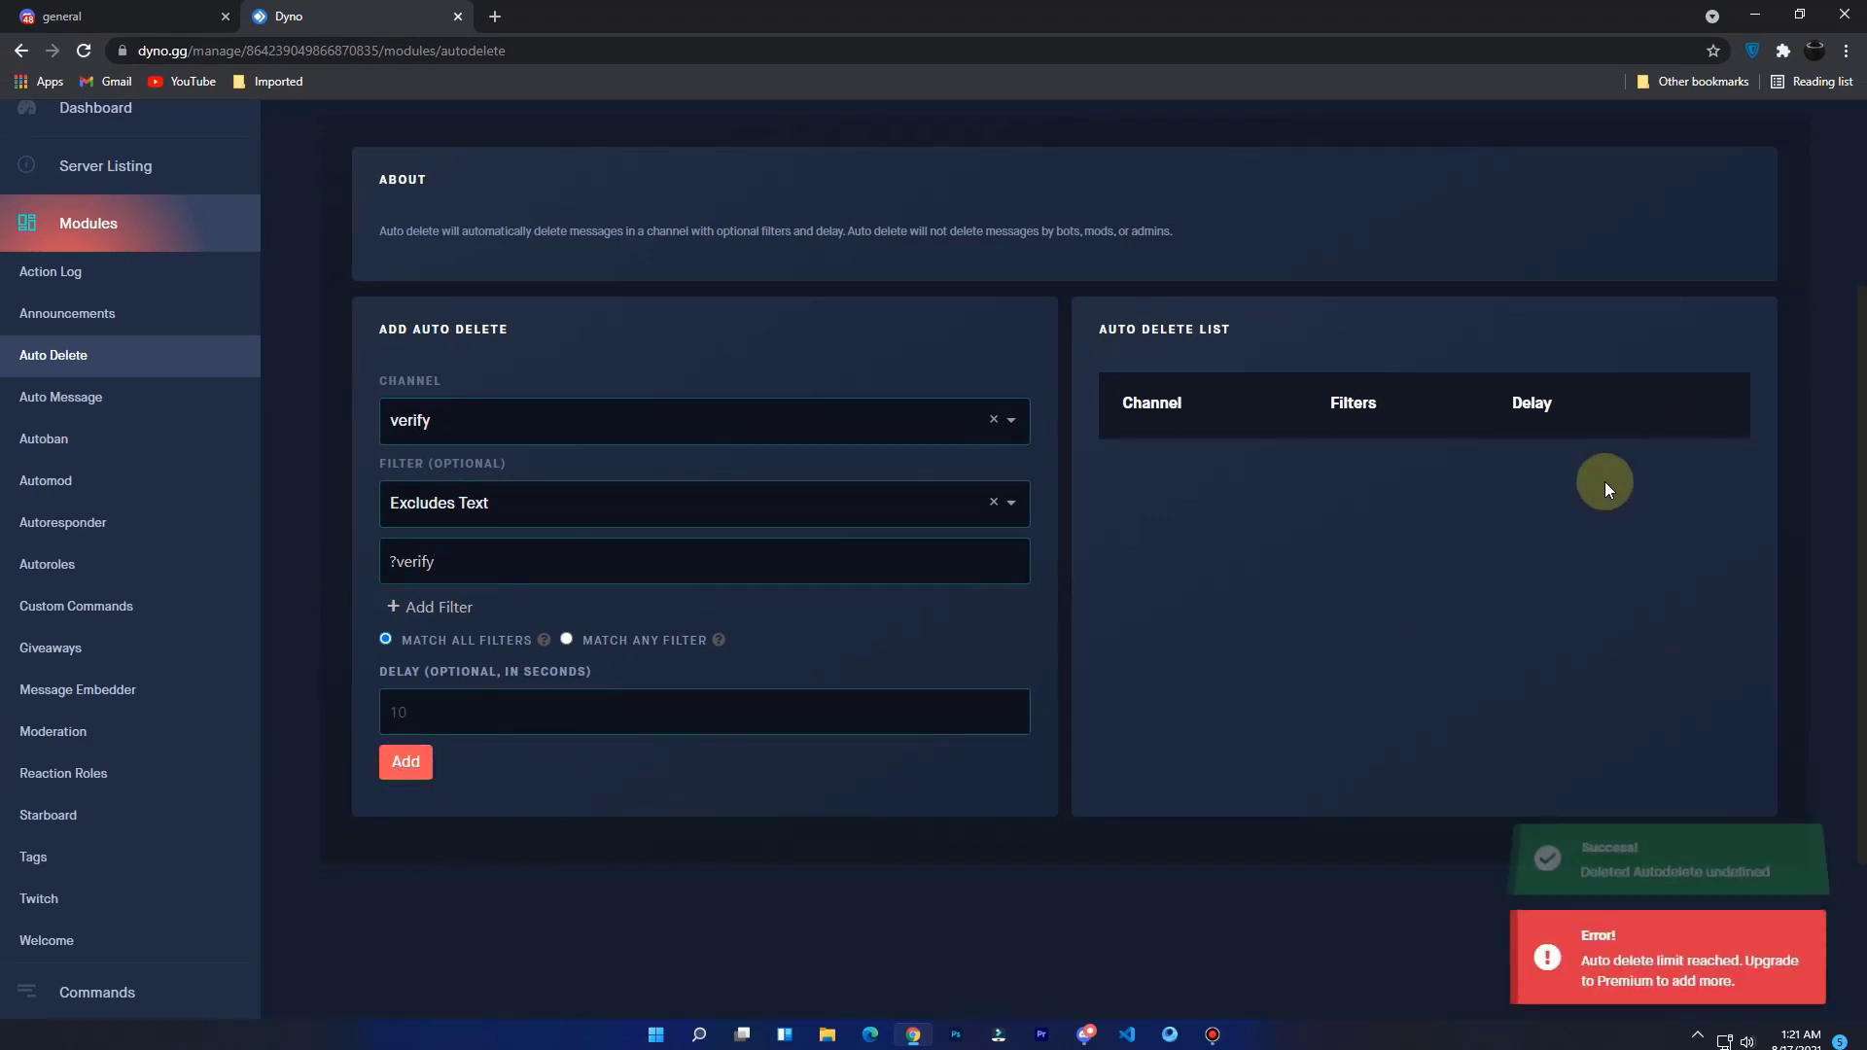
pyautogui.click(405, 763)
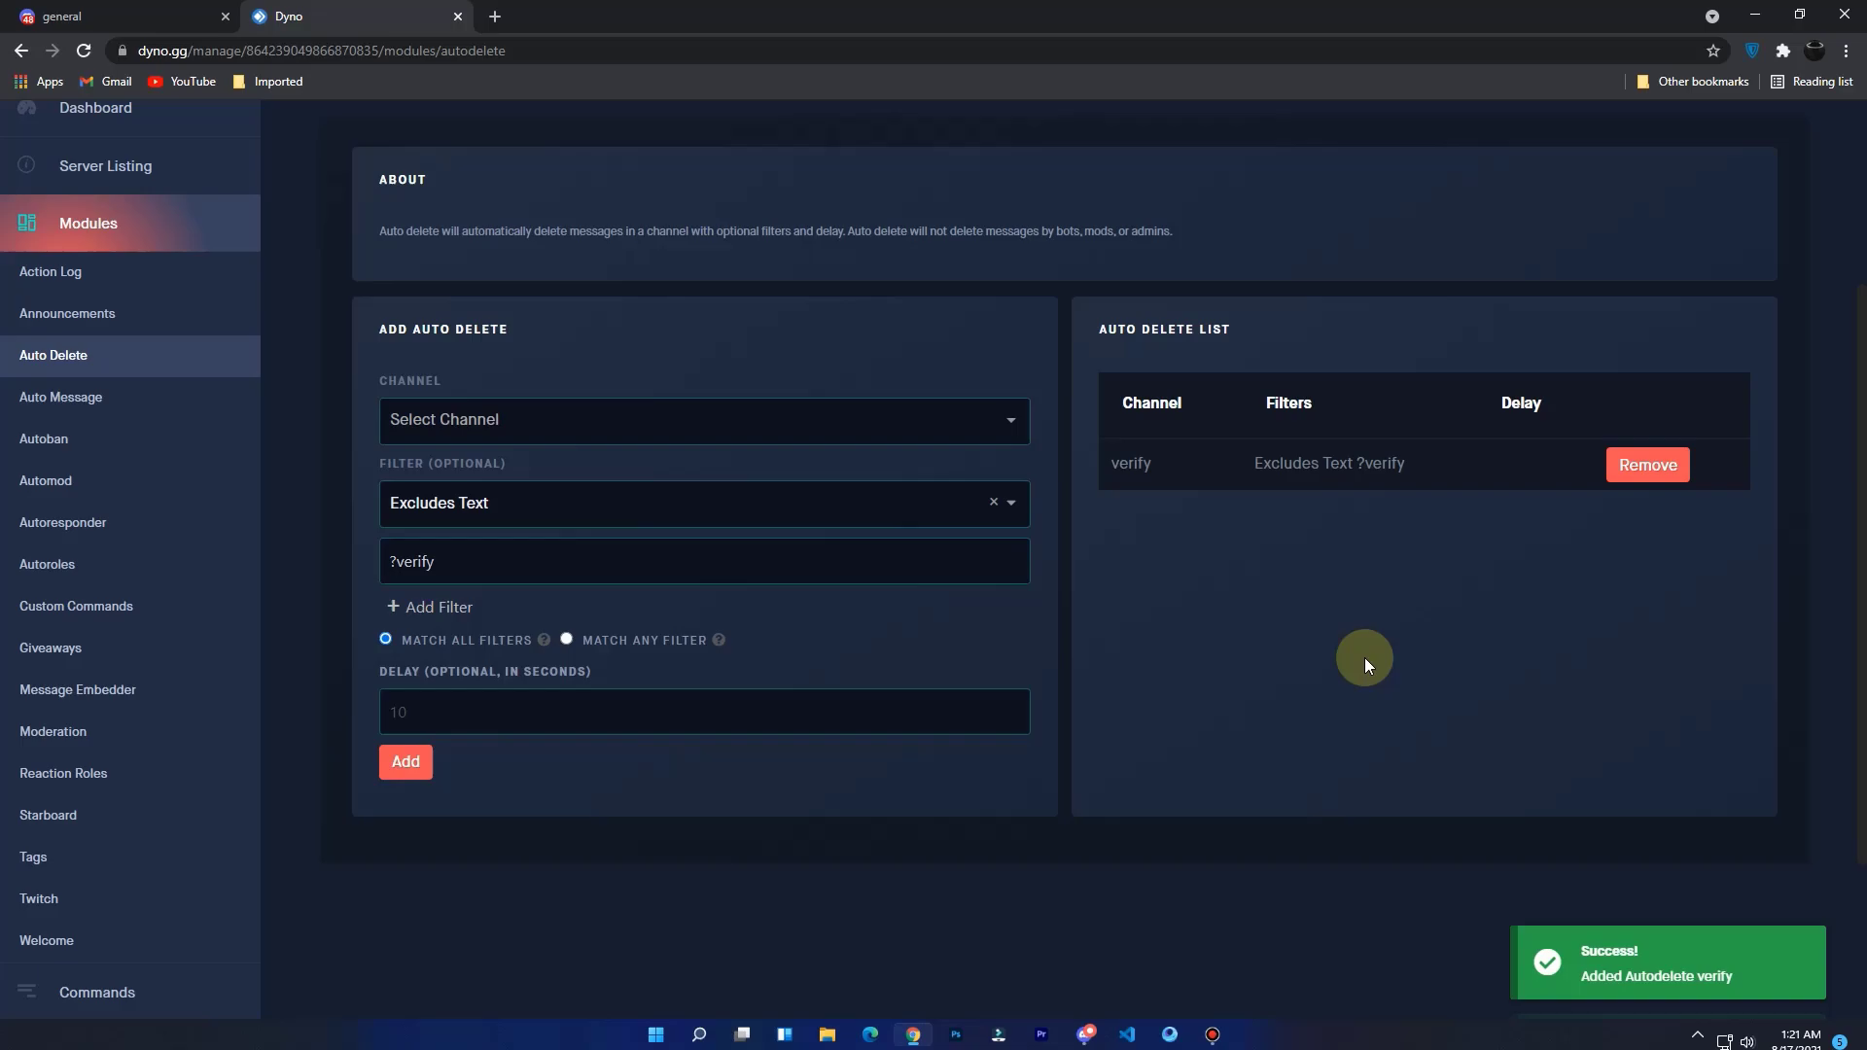
pyautogui.hotkey('alt', 'Tab')
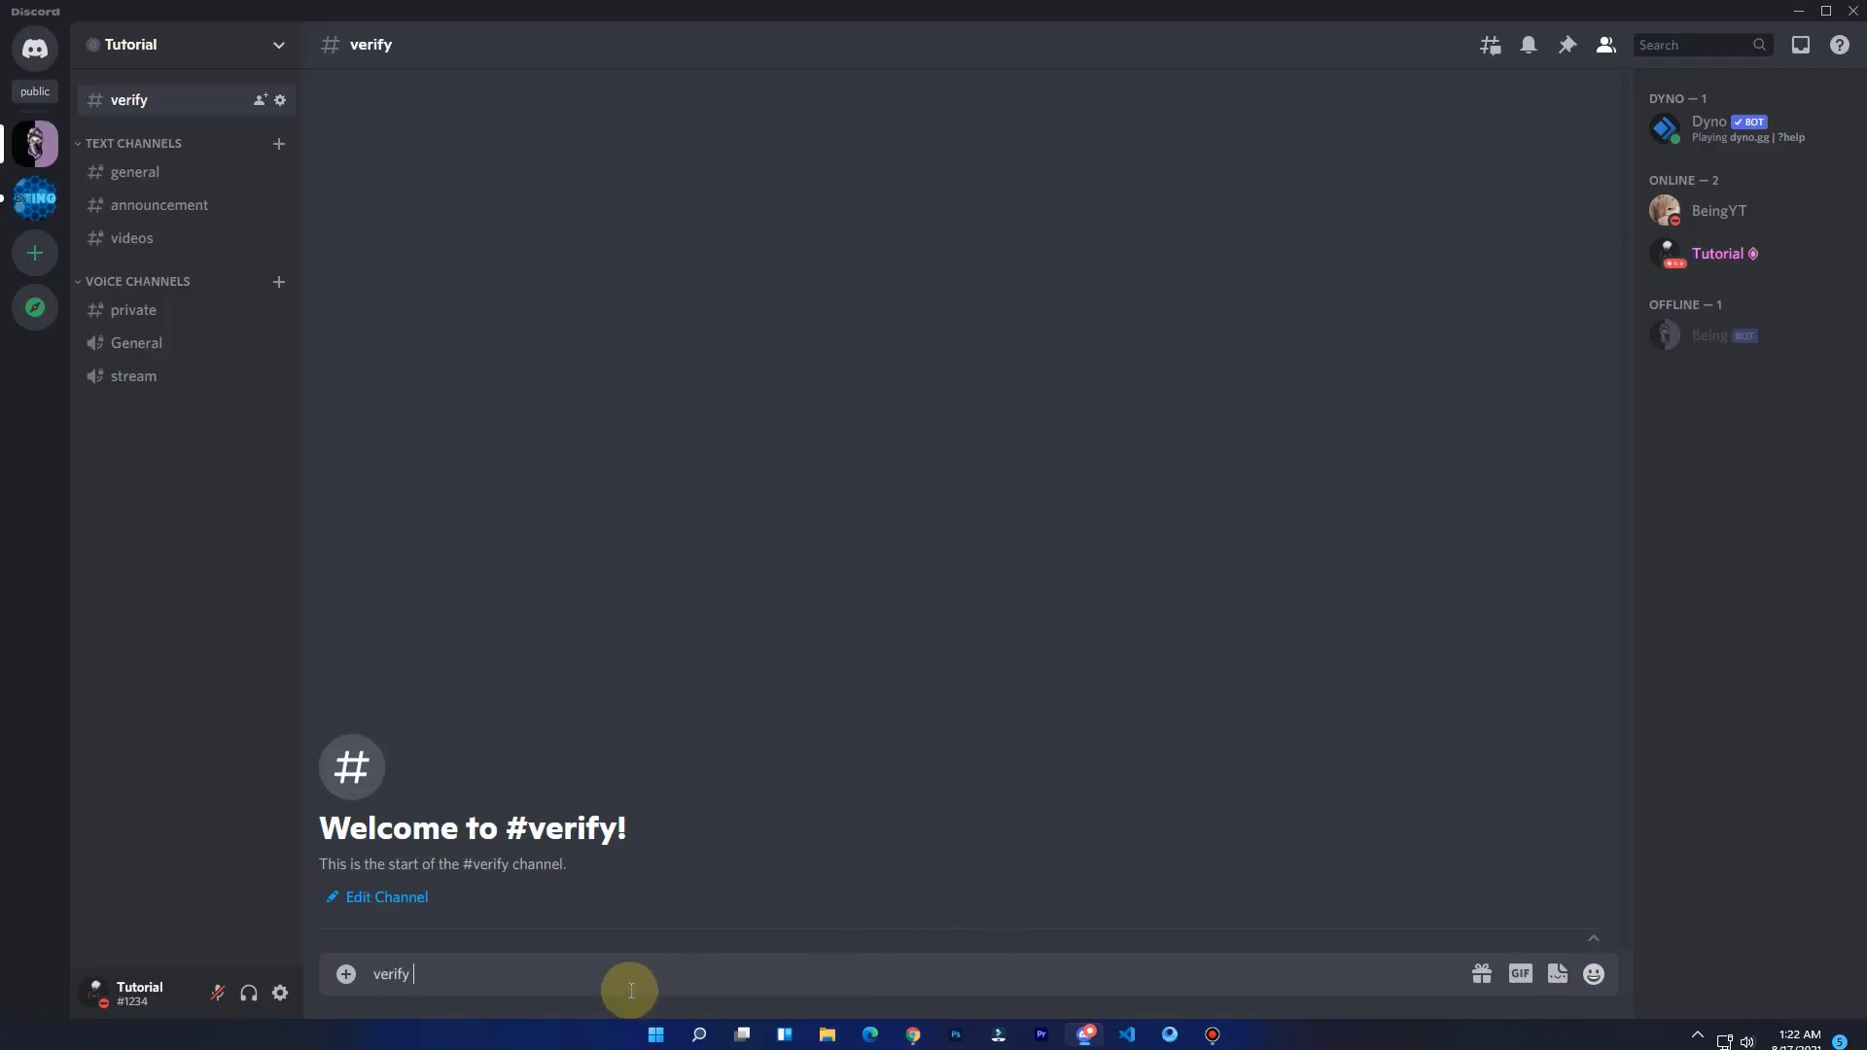
# Post the 'type ?verify to verify yourself' instruction in #verify
pyautogui.hotkey('ctrl', 'a')
pyautogui.write('type ``?')
pyautogui.write('yourself')
pyautogui.press('Return')
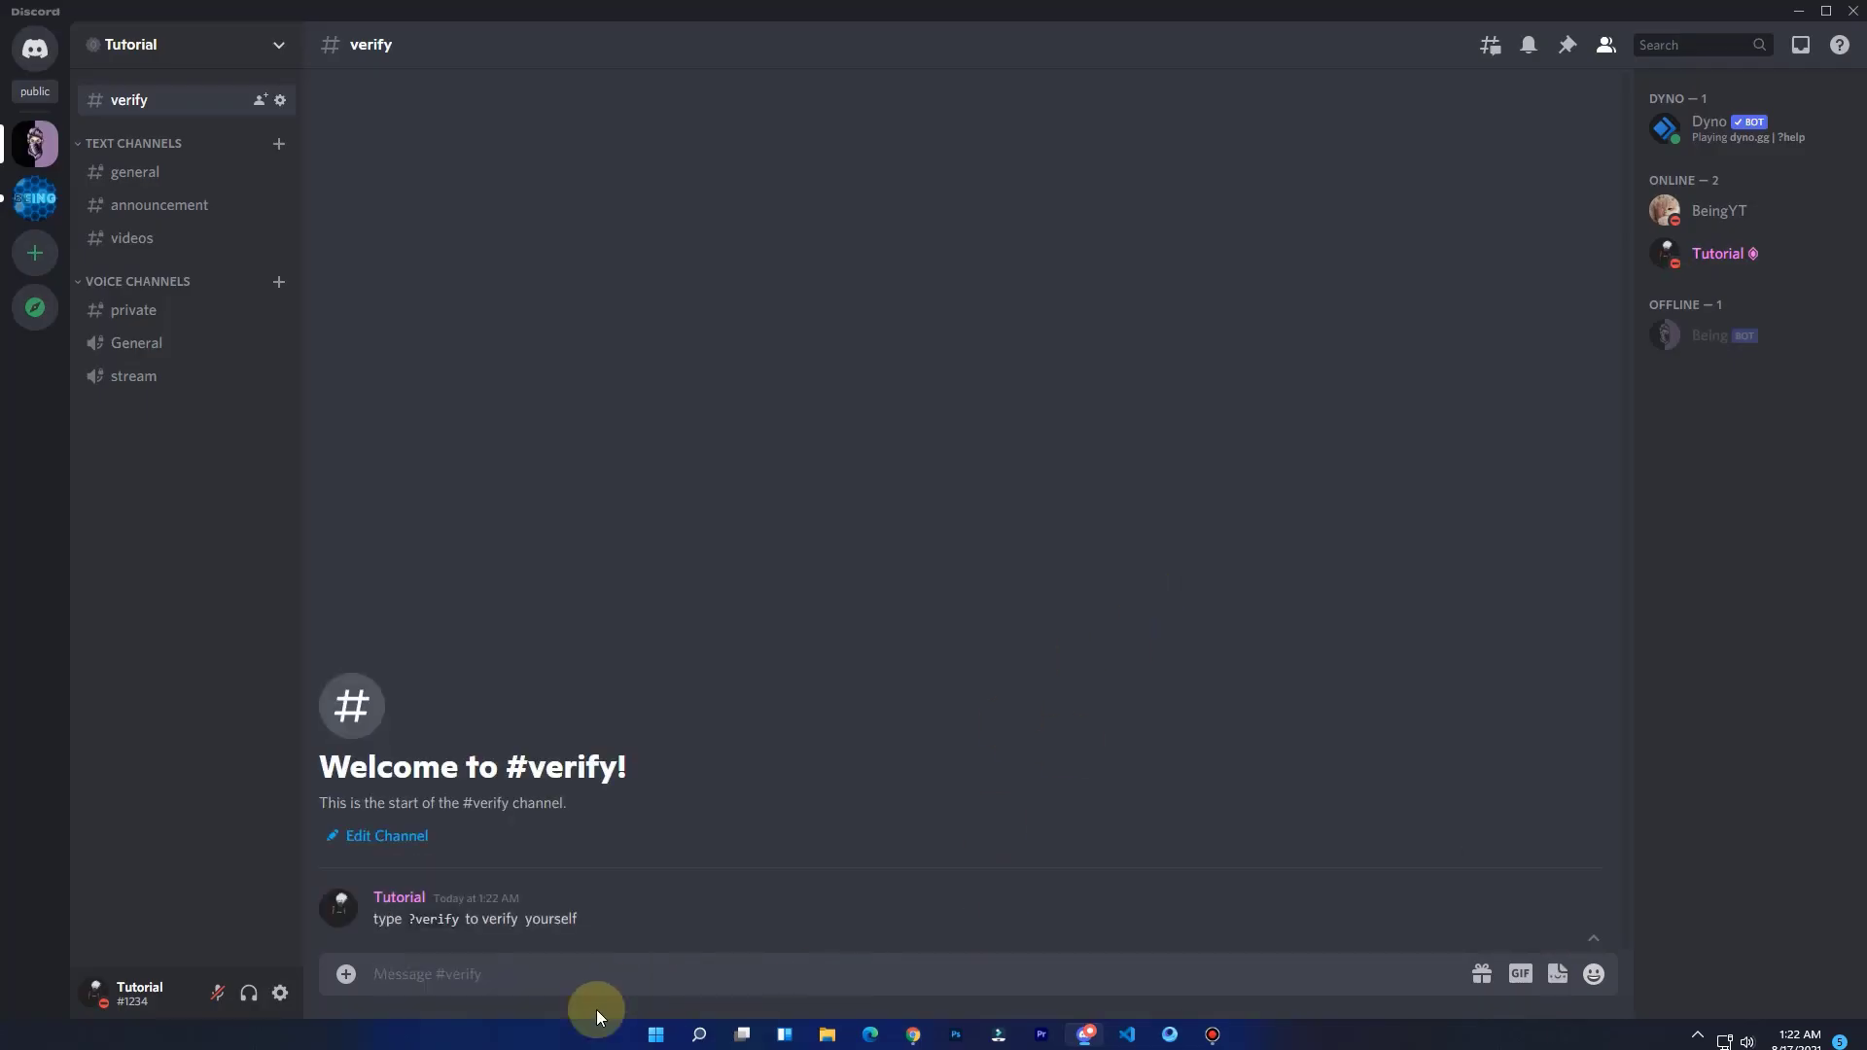
# As the second member in the browser, send a stray message and then ?verify
pyautogui.click(912, 1034)
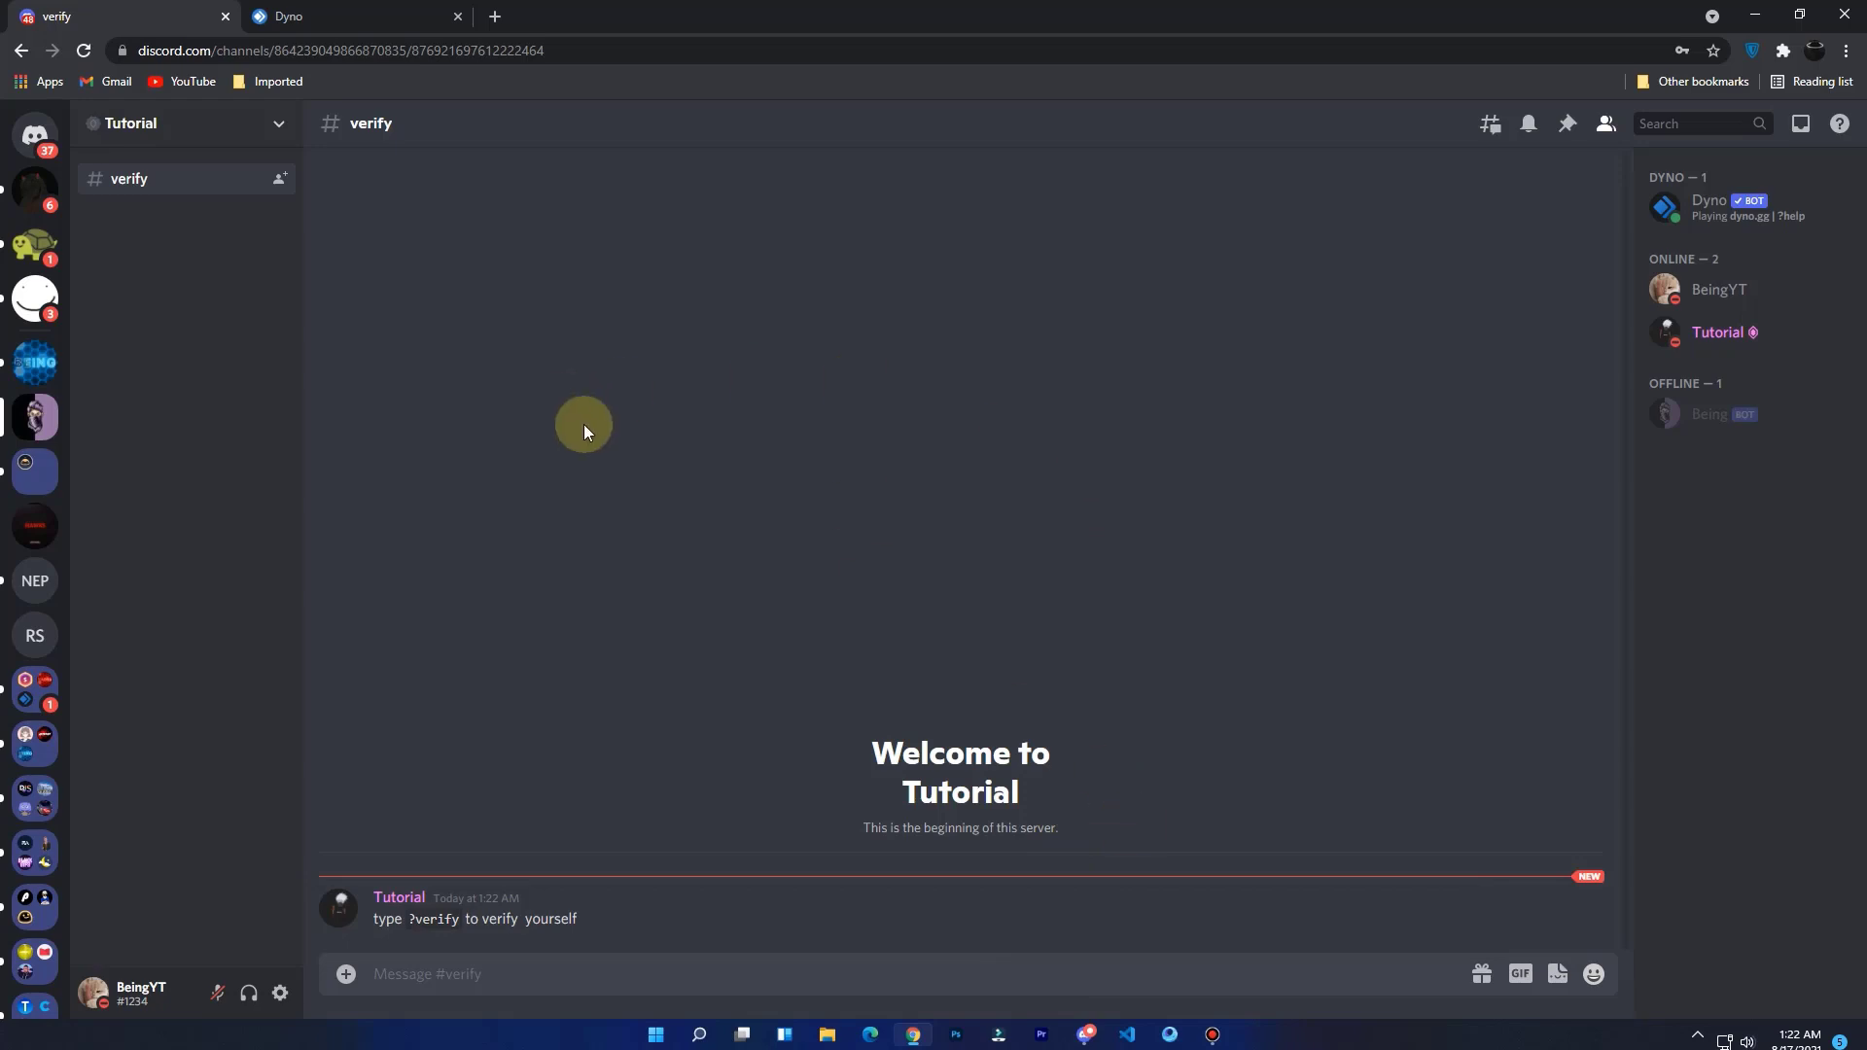
pyautogui.click(1082, 1036)
pyautogui.click(912, 1033)
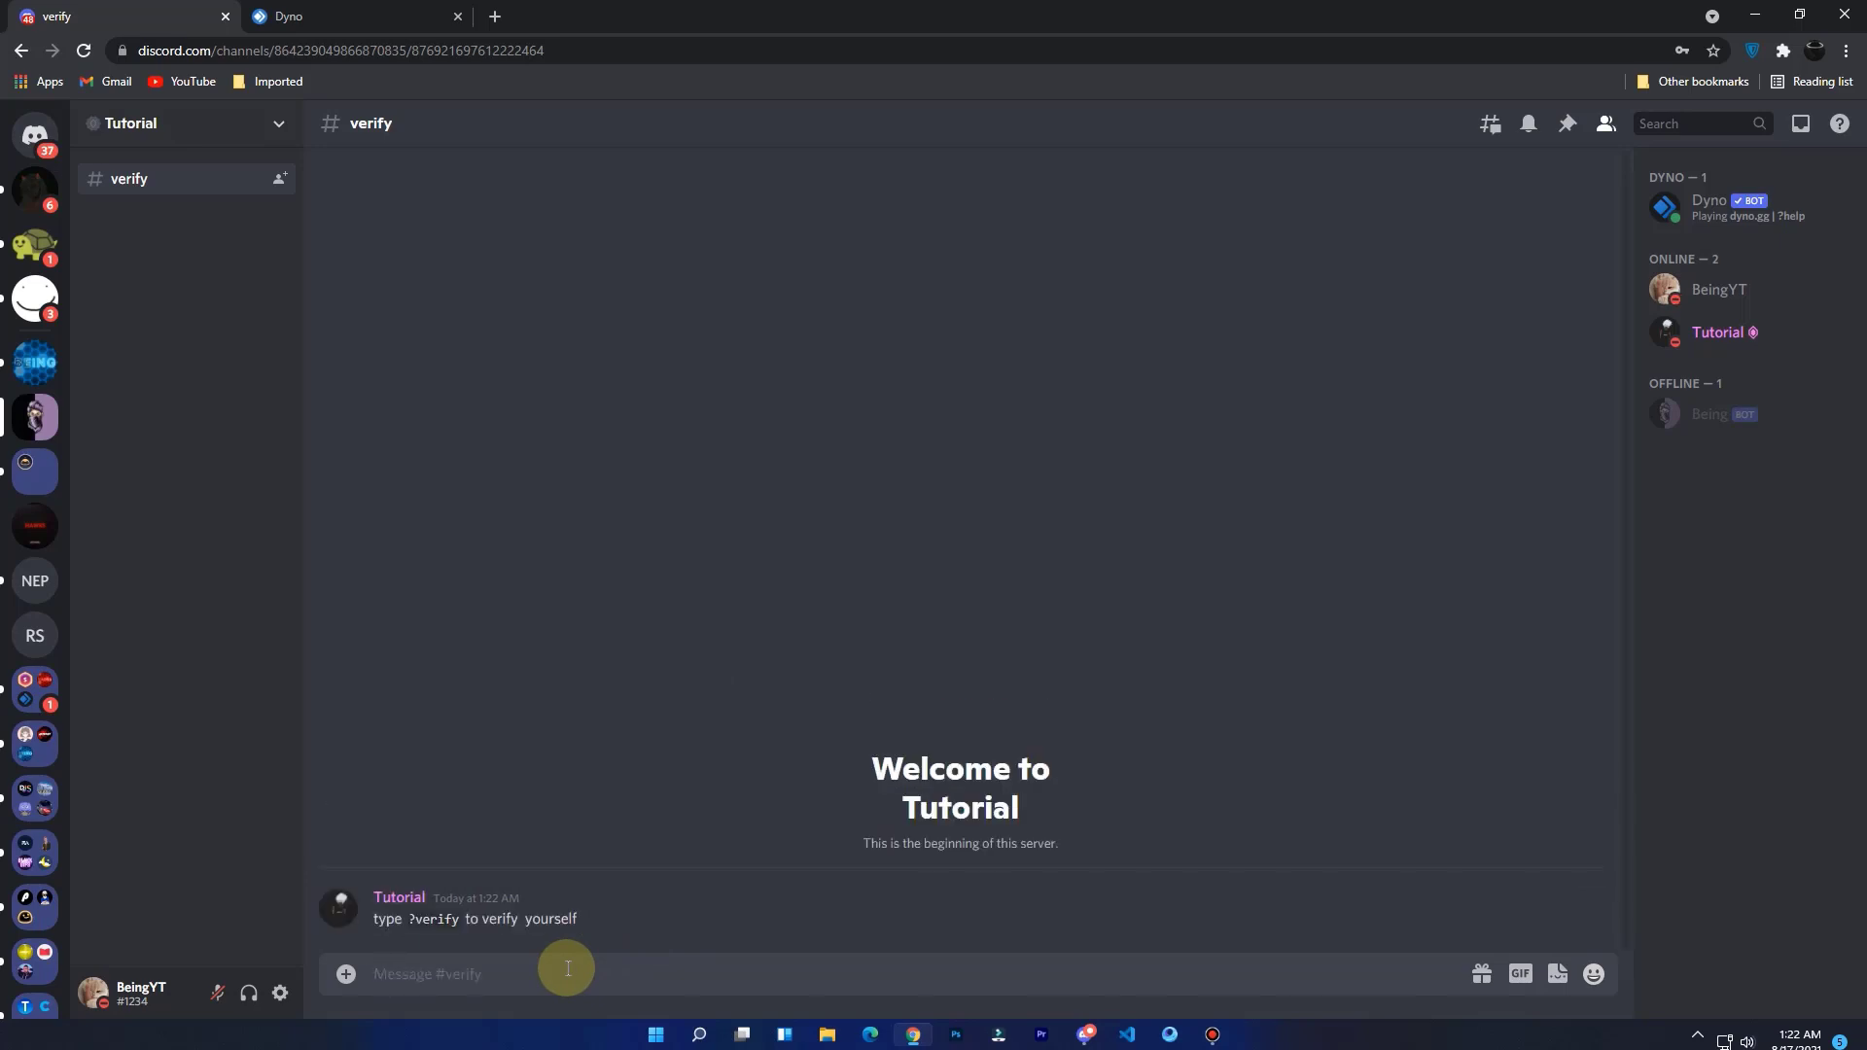
pyautogui.write('dfgh')
pyautogui.press('Return')
pyautogui.write('?verify')
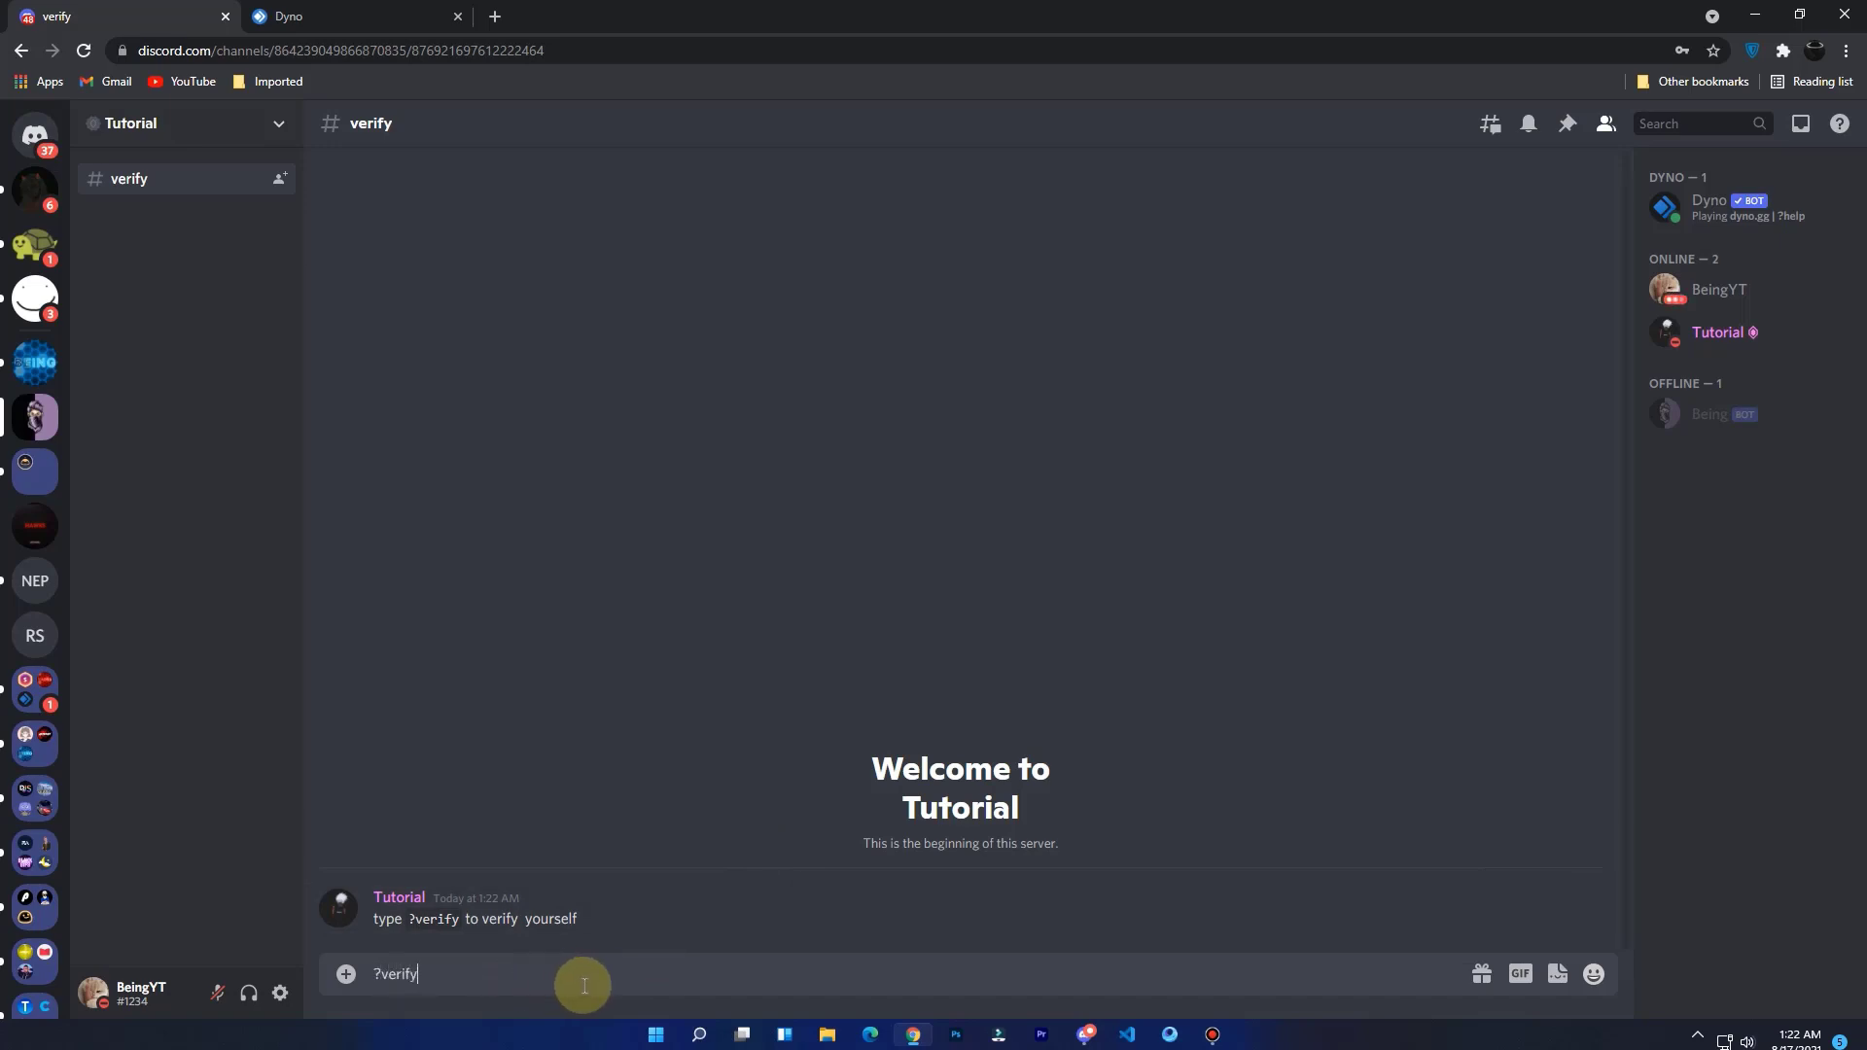
pyautogui.press('Return')
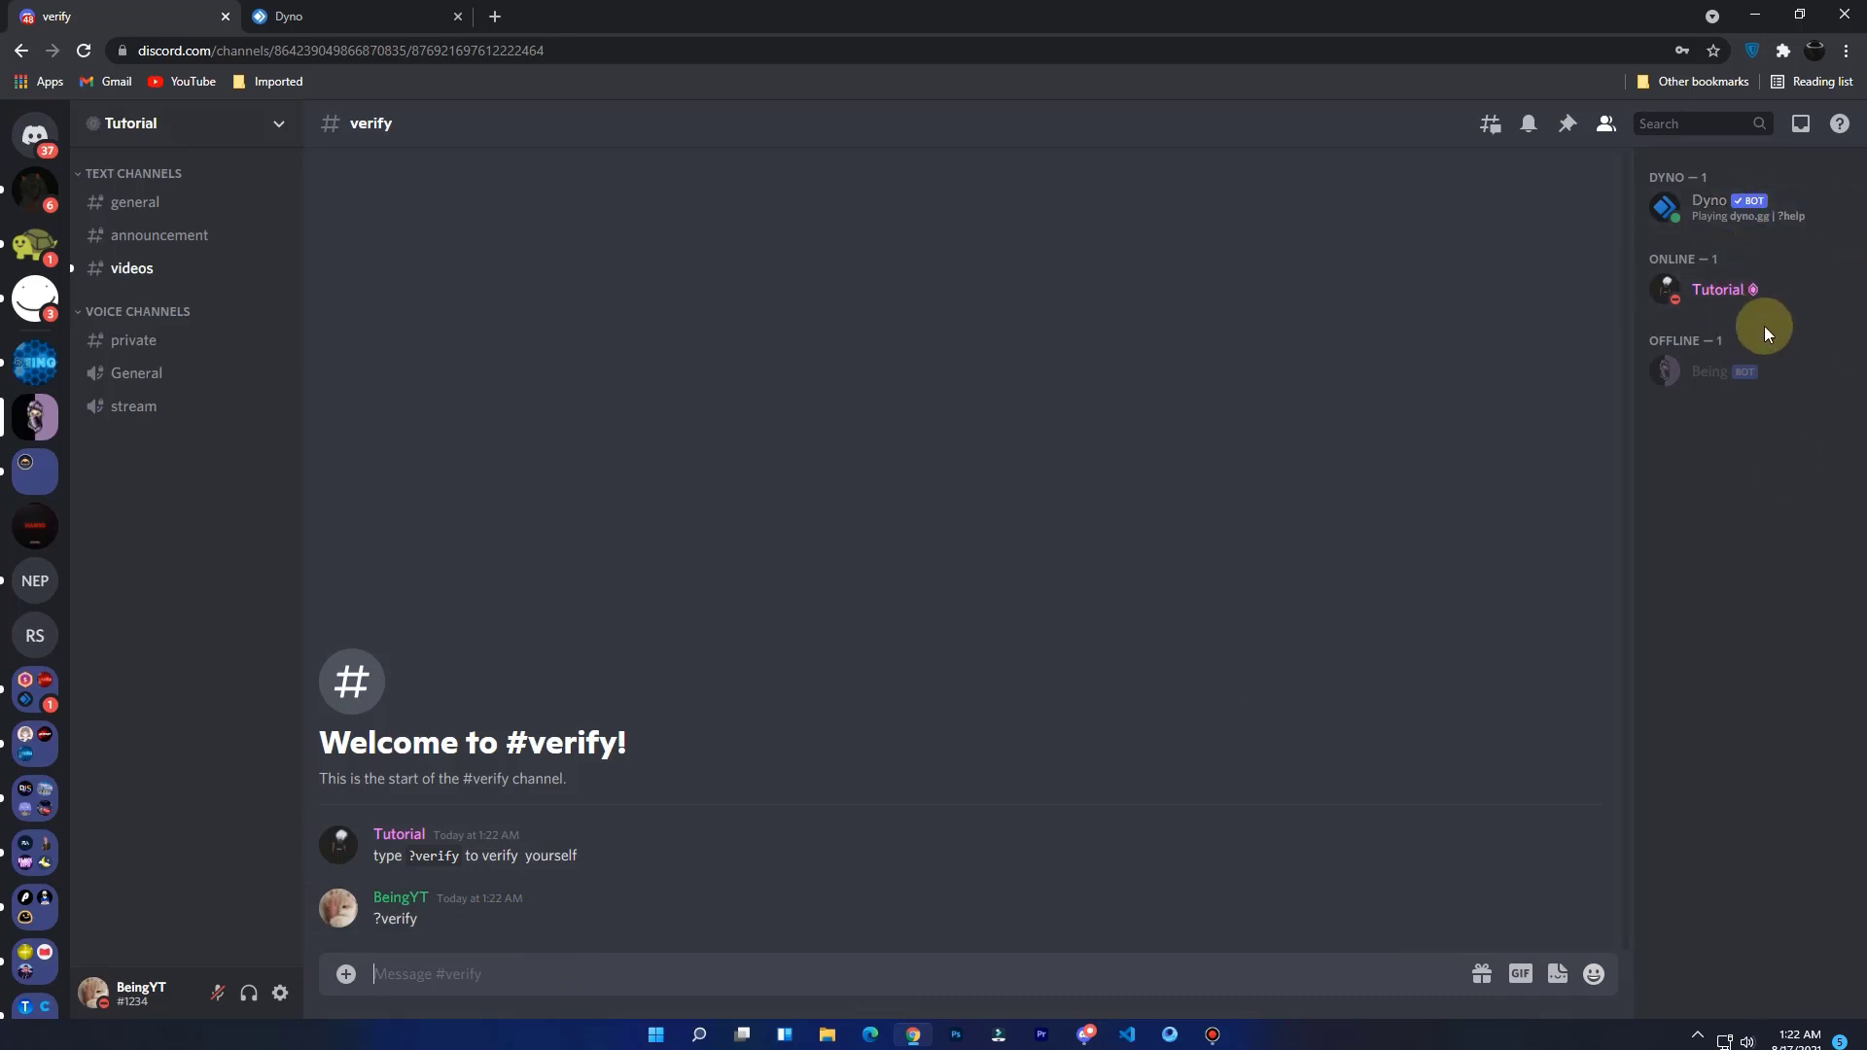
# Confirm the general, announcement and videos channels are now unlocked
pyautogui.click(115, 200)
pyautogui.click(124, 235)
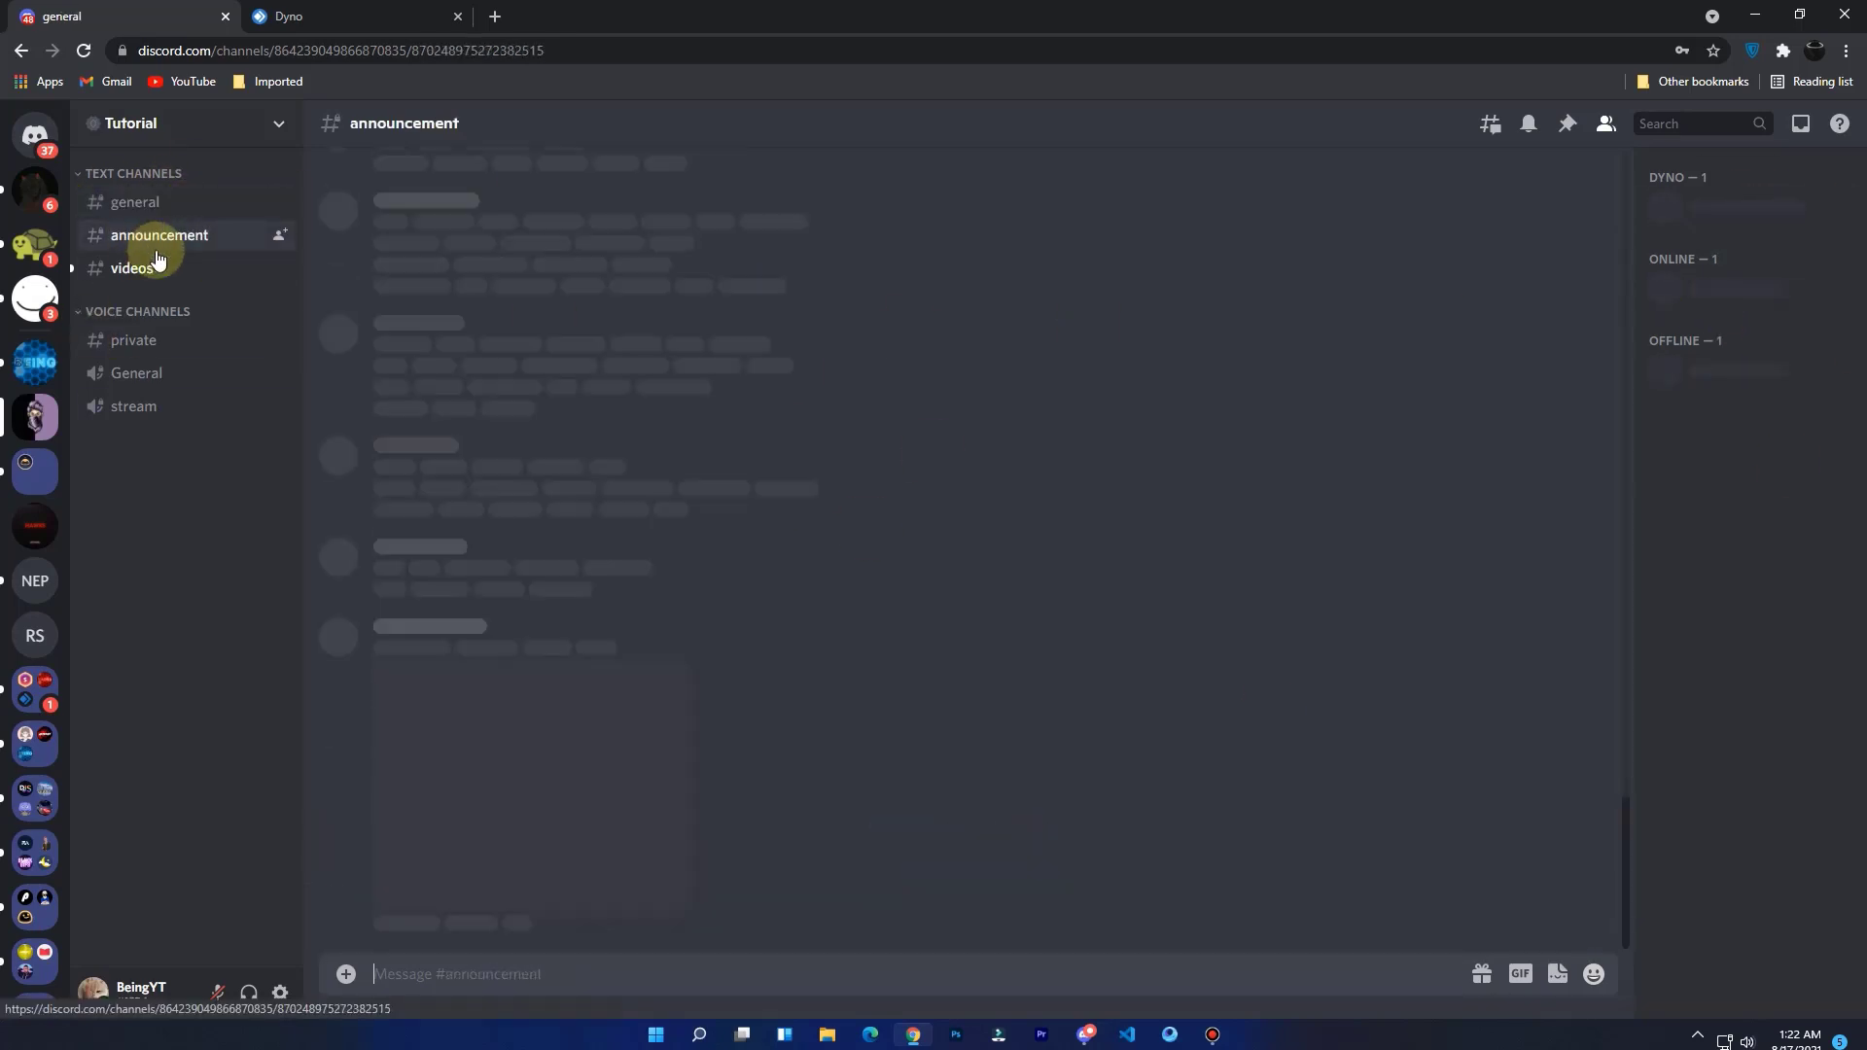
pyautogui.click(124, 269)
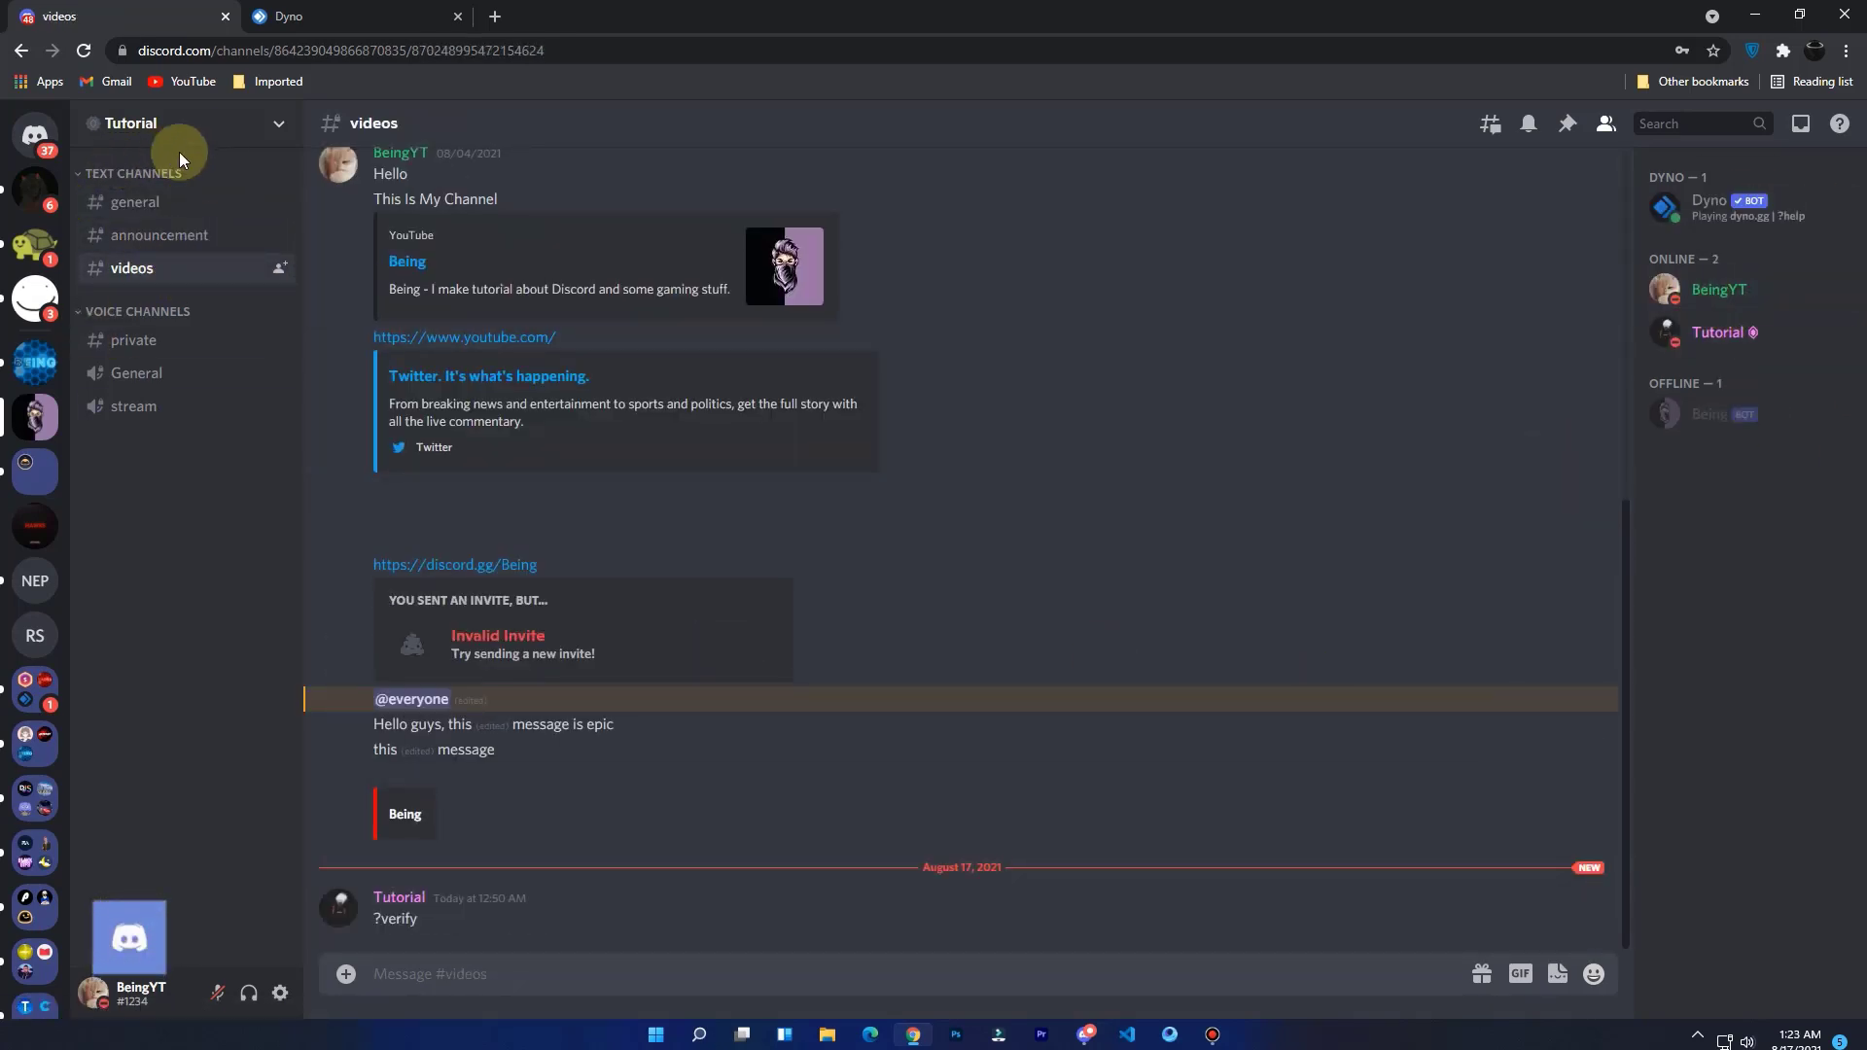
pyautogui.click(1085, 1034)
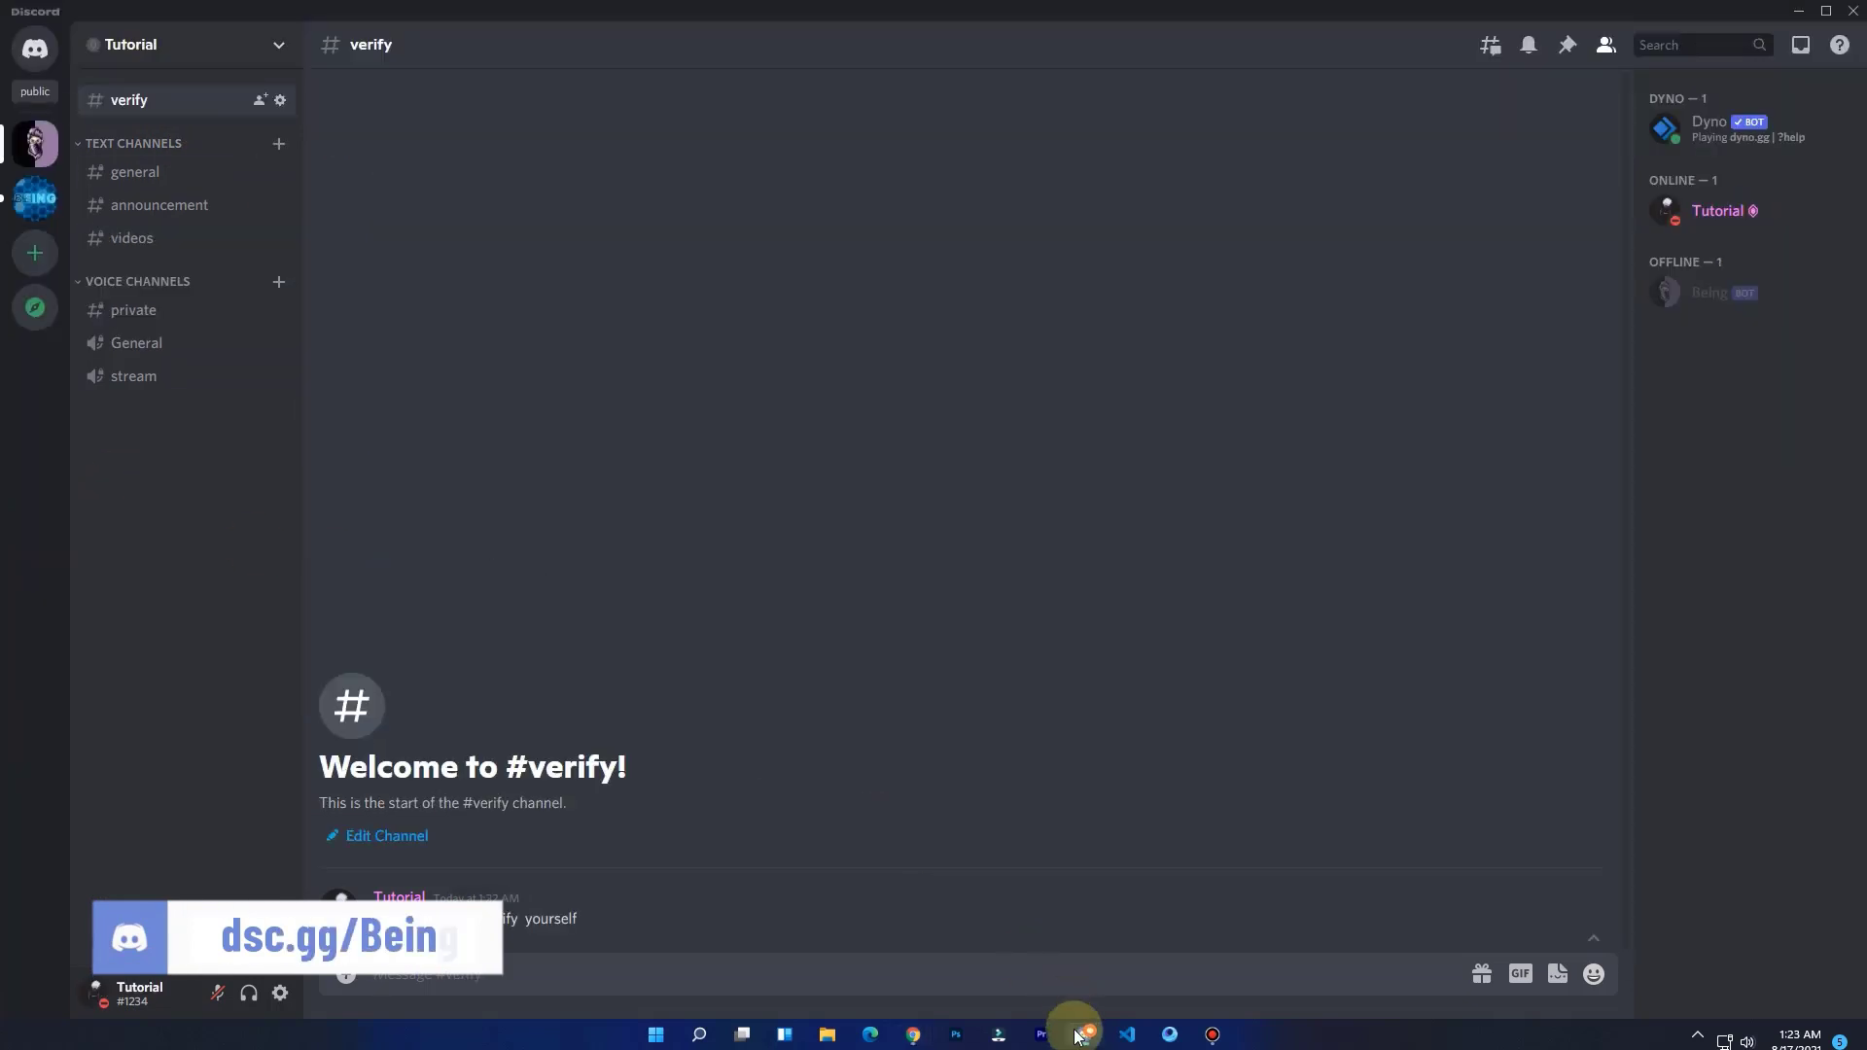